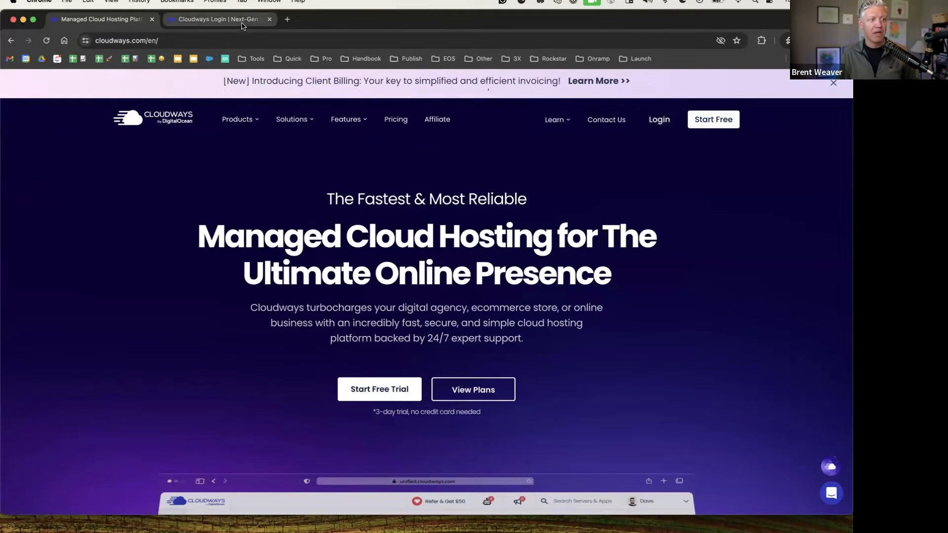
Switch to the Cloudways login tab in Chrome
key(ctrl+Tab)
Log in to Cloudways and choose Get Started Free on the dashboard's Client Billing banner
click(621, 367)
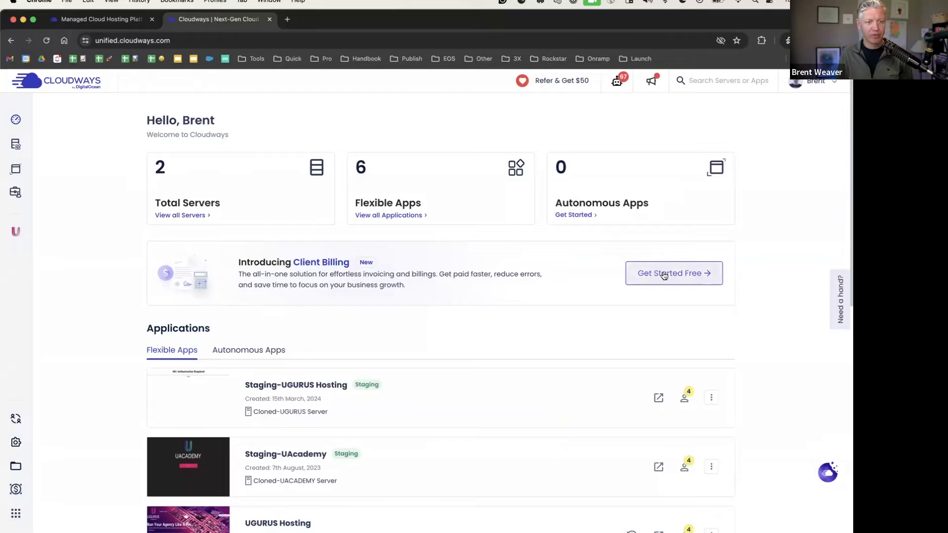
mouse_move(53, 194)
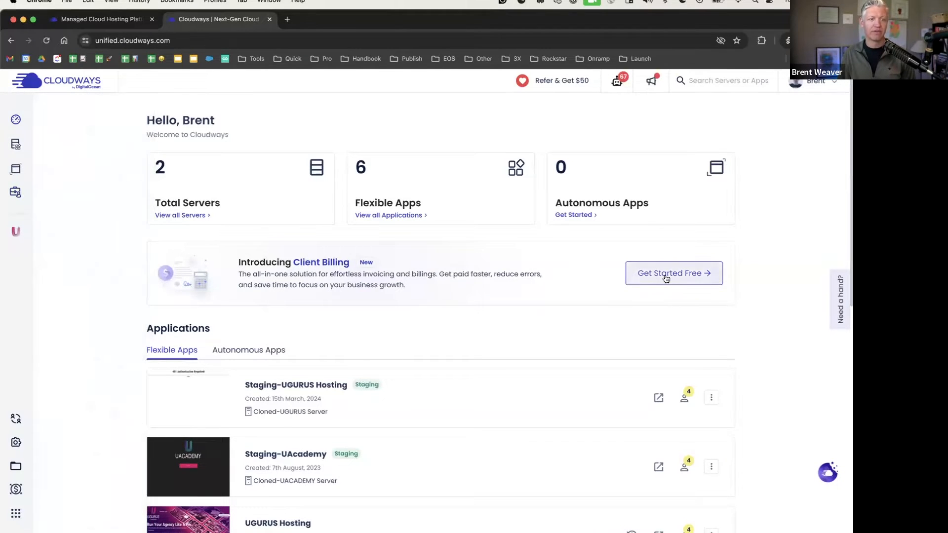
click(667, 274)
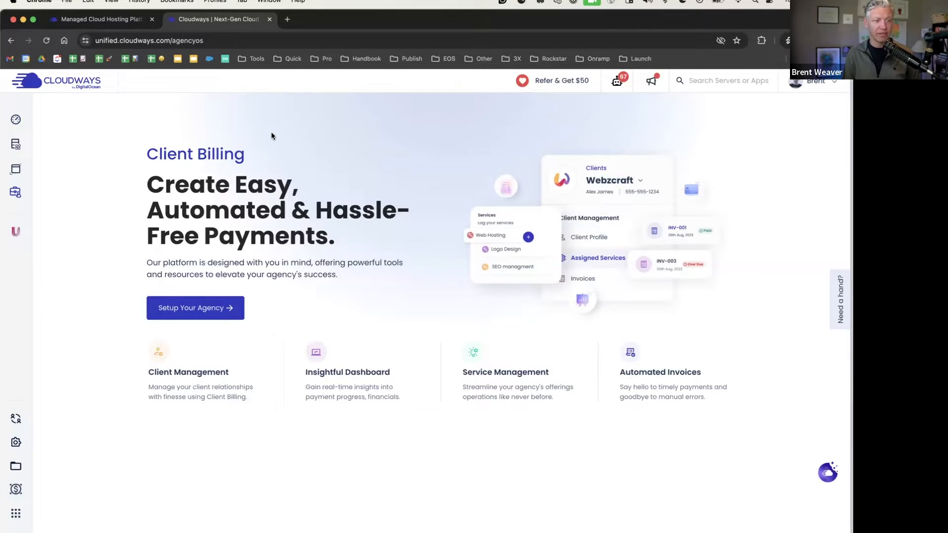
Start agency setup, review the Client Billing plans and select the Free plan
click(217, 306)
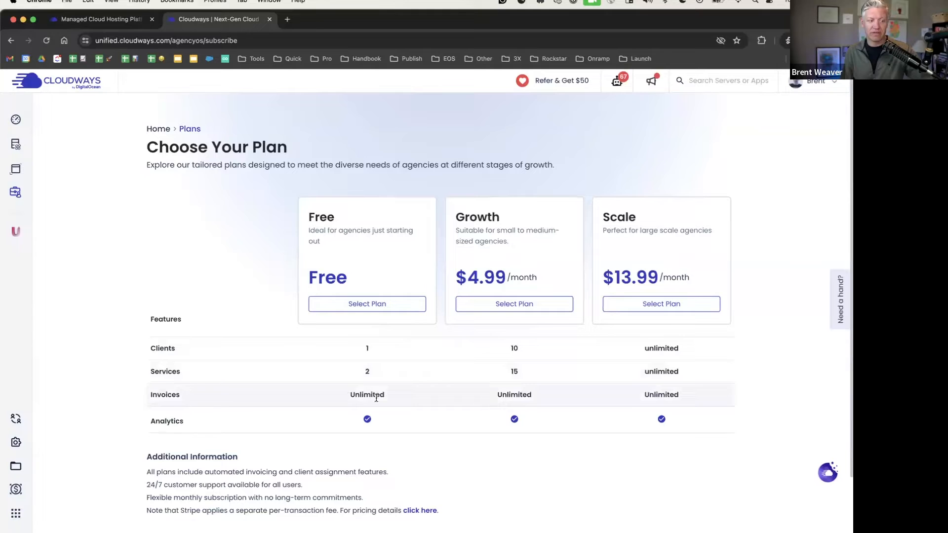
scroll(295, 401, down, 3)
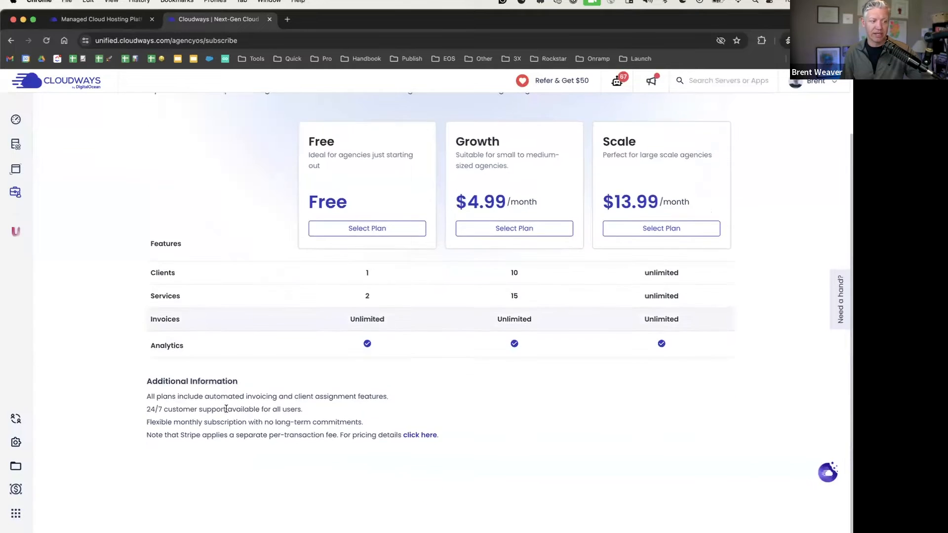
scroll(179, 418, up, 3)
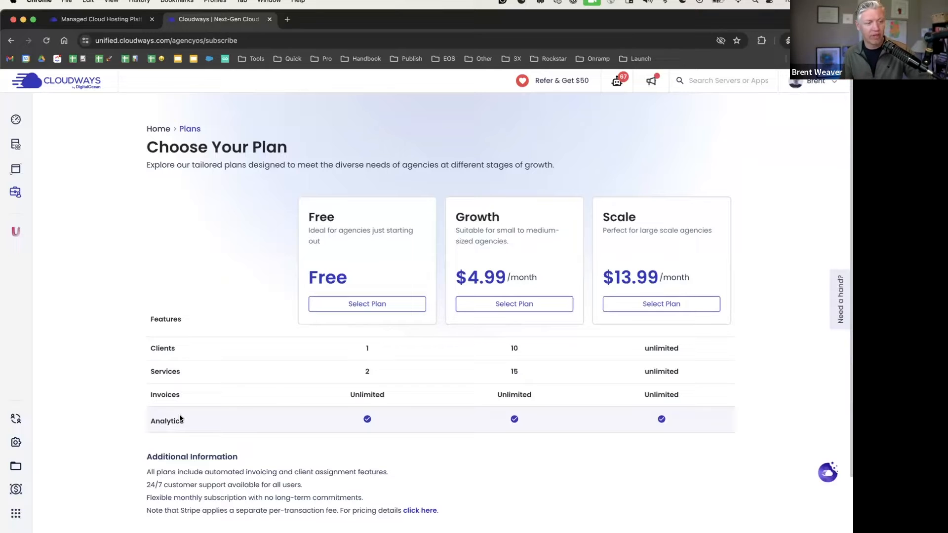
click(363, 305)
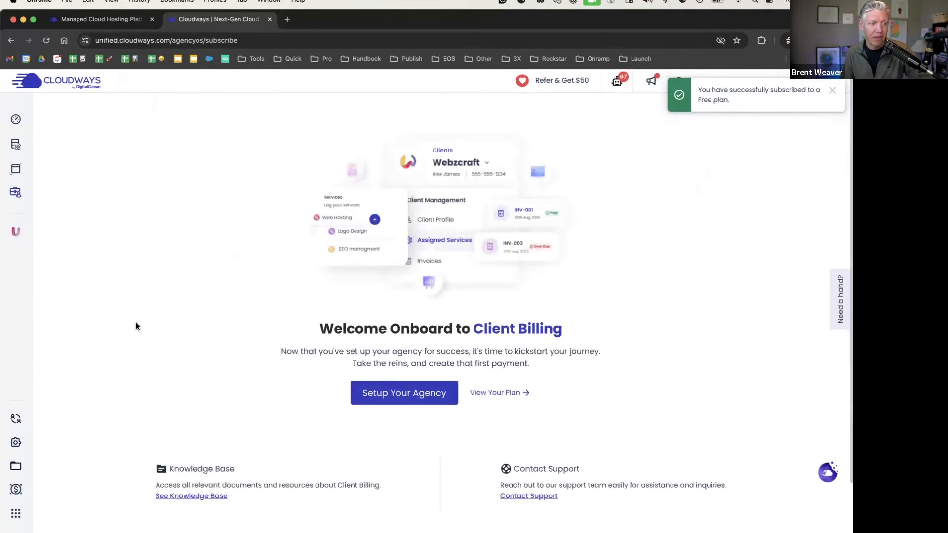
Accept Stripe's terms of service and connect a Stripe account for agency payments
click(390, 392)
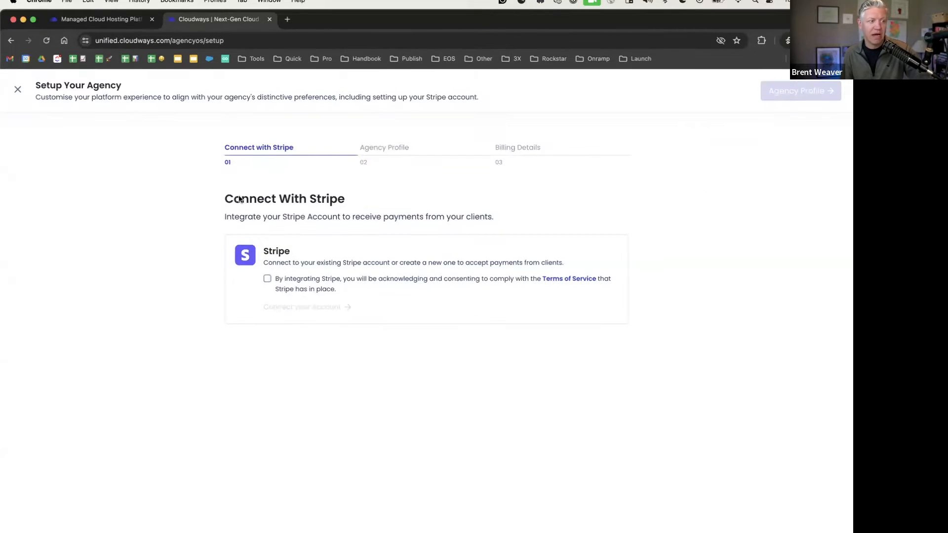
click(267, 280)
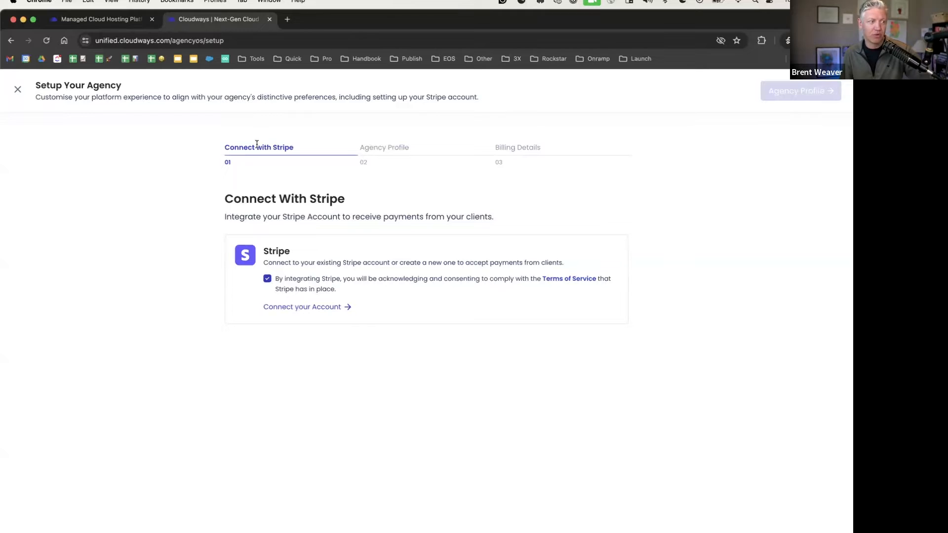
click(310, 309)
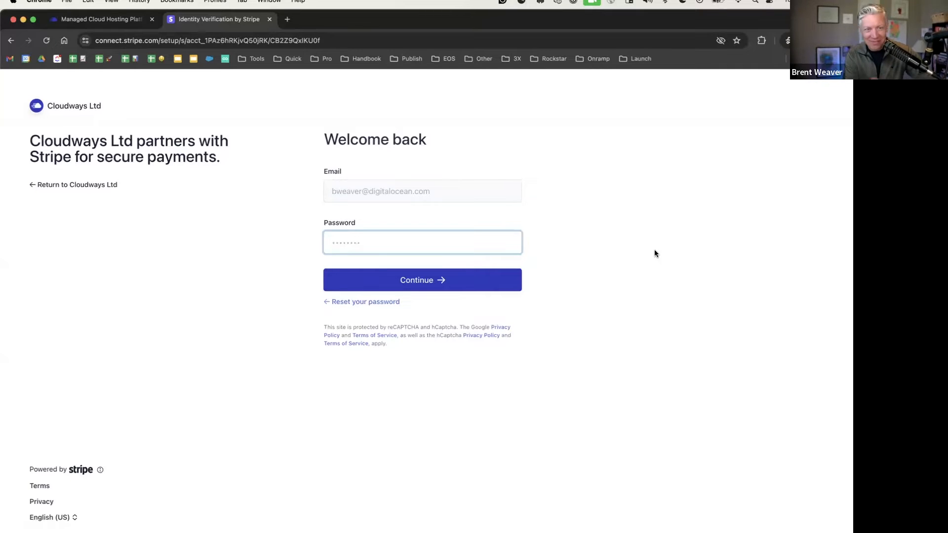
Show the workflow title slide, then copy the Client Billing Overview page's link address
key(ctrl+Right)
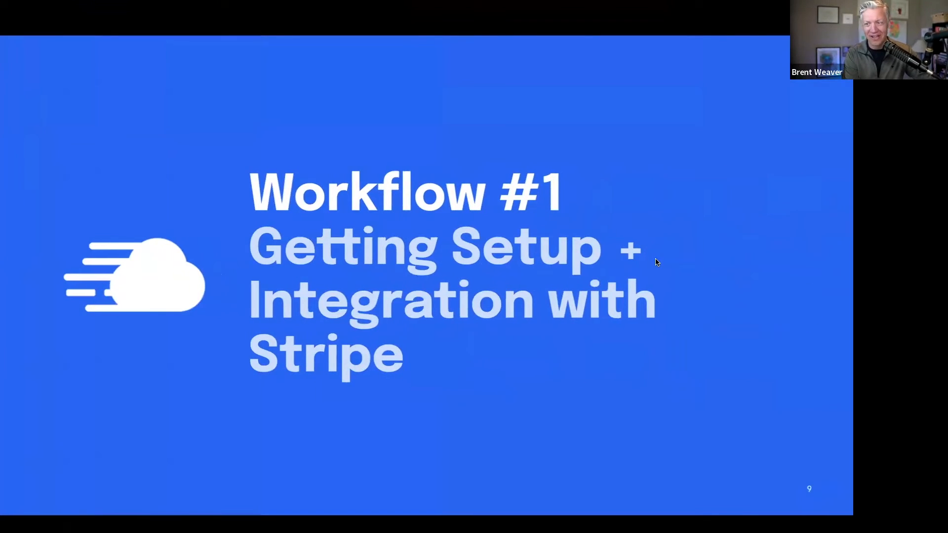
key(ctrl+Right)
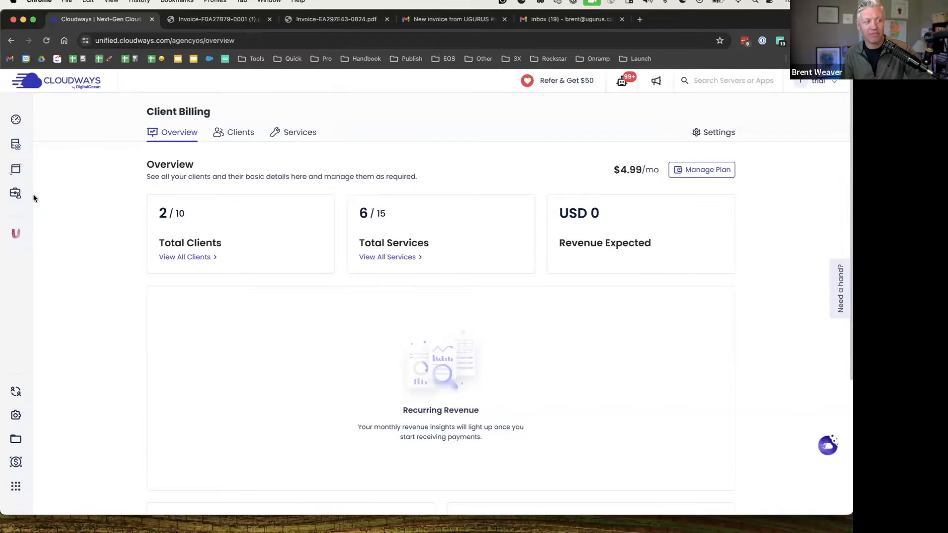
mouse_move(34, 194)
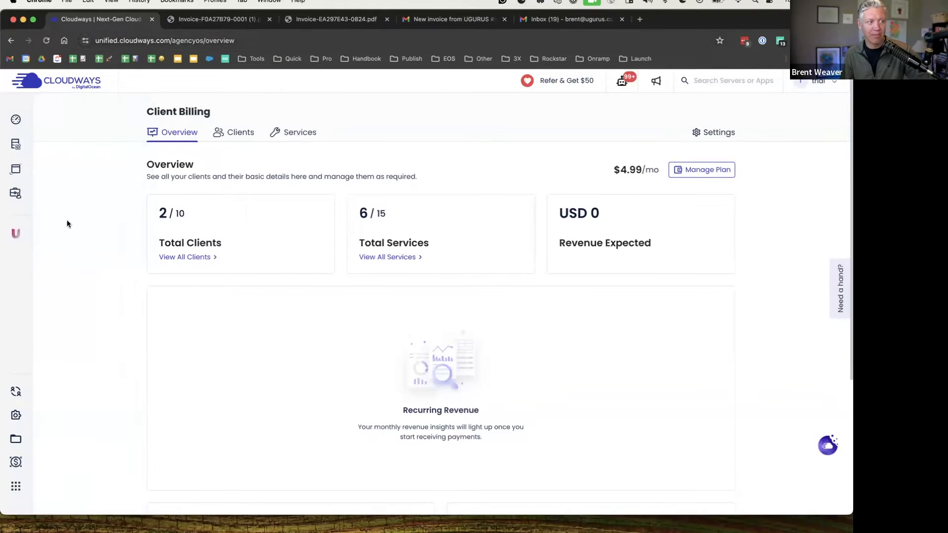
right_click(47, 213)
click(118, 272)
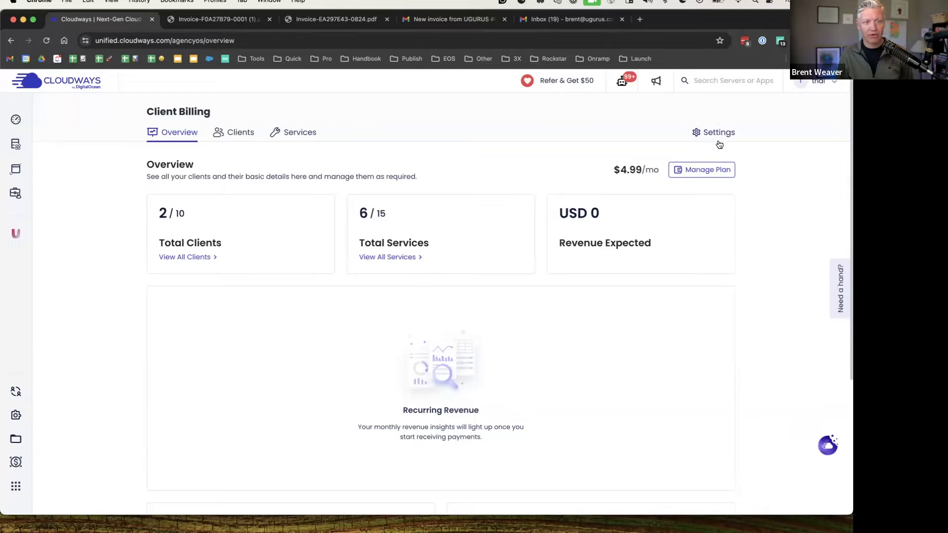
click(704, 173)
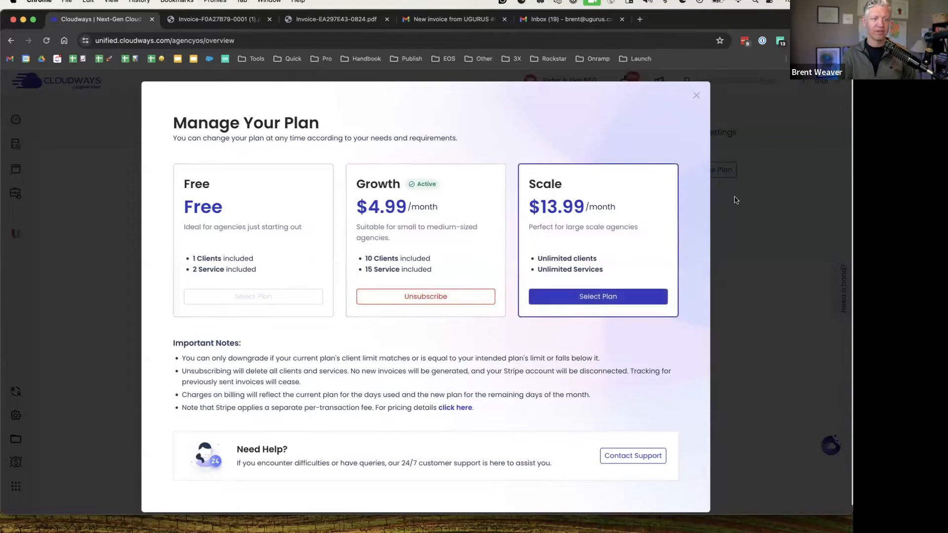
click(696, 96)
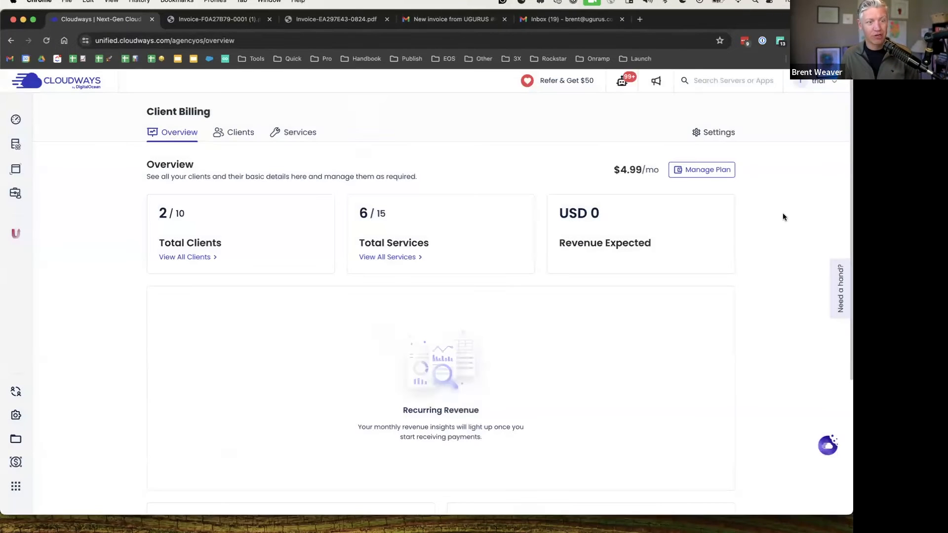
scroll(762, 195, down, 1)
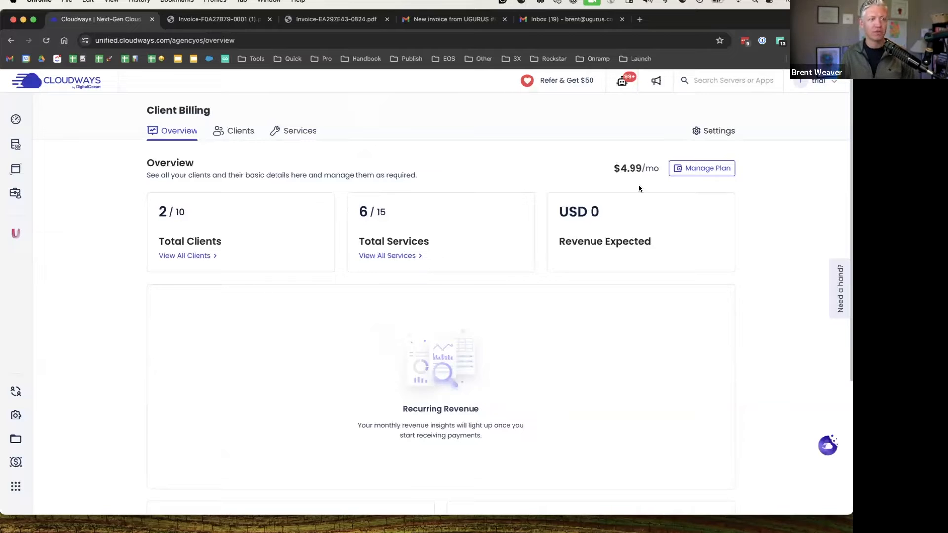
scroll(403, 156, down, 1)
scroll(413, 152, up, 1)
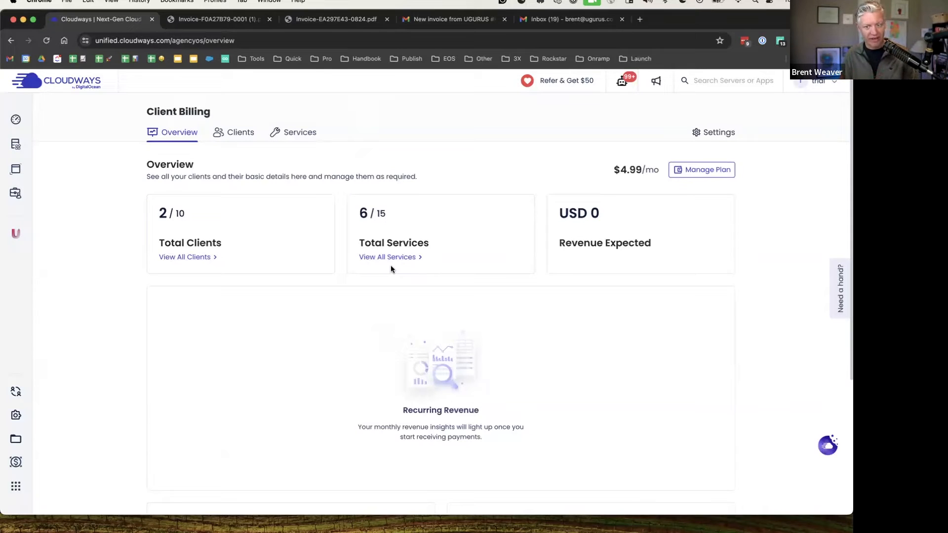
Show Billing Details in settings: USD currency, billing on the 25th, payment due after 05 days
click(717, 134)
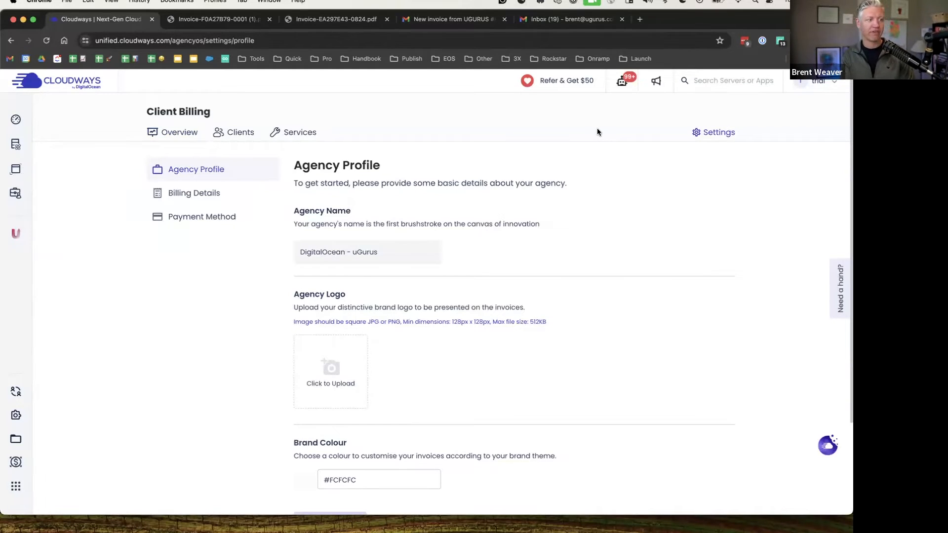
click(215, 193)
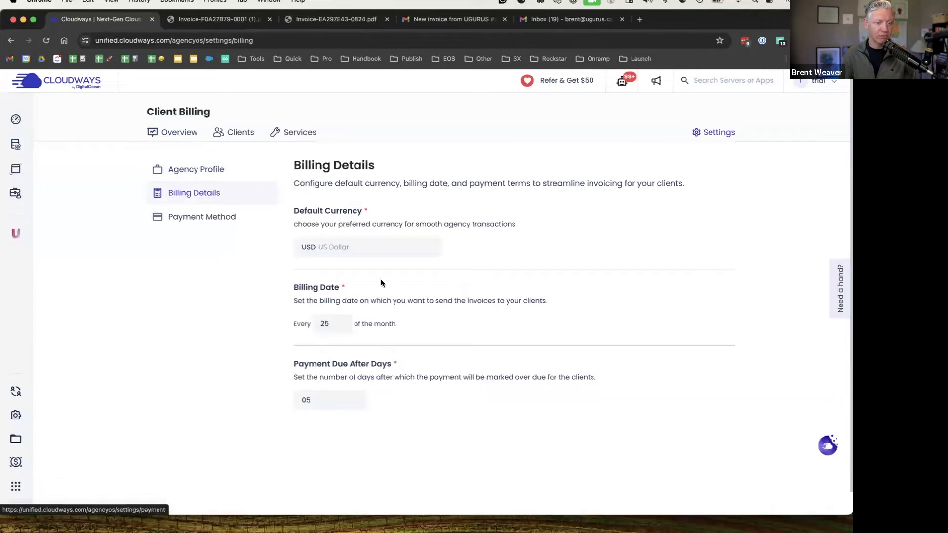
click(458, 412)
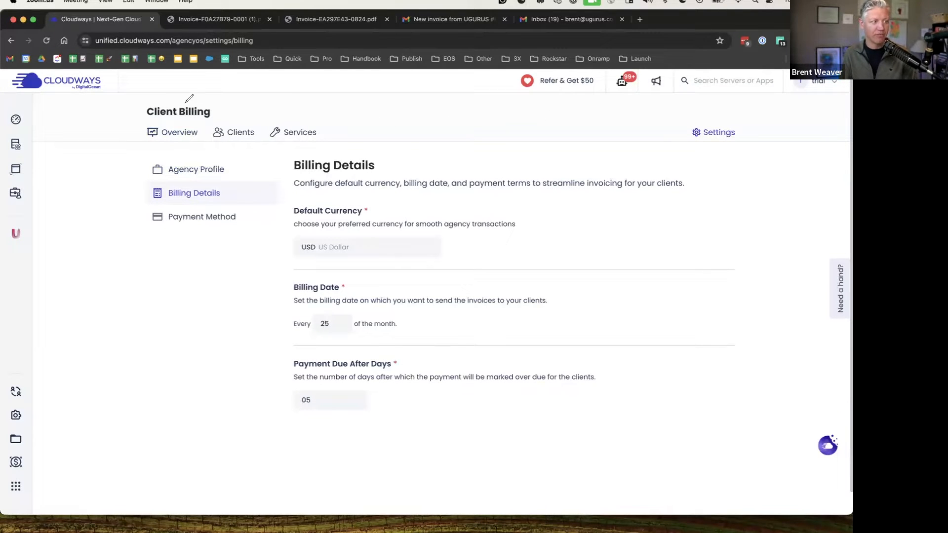
mouse_move(710, 113)
mouse_down()
mouse_move(724, 148)
mouse_move(721, 110)
mouse_move(711, 112)
mouse_up()
mouse_move(213, 183)
mouse_down()
mouse_move(140, 197)
mouse_move(241, 202)
mouse_move(207, 182)
mouse_up()
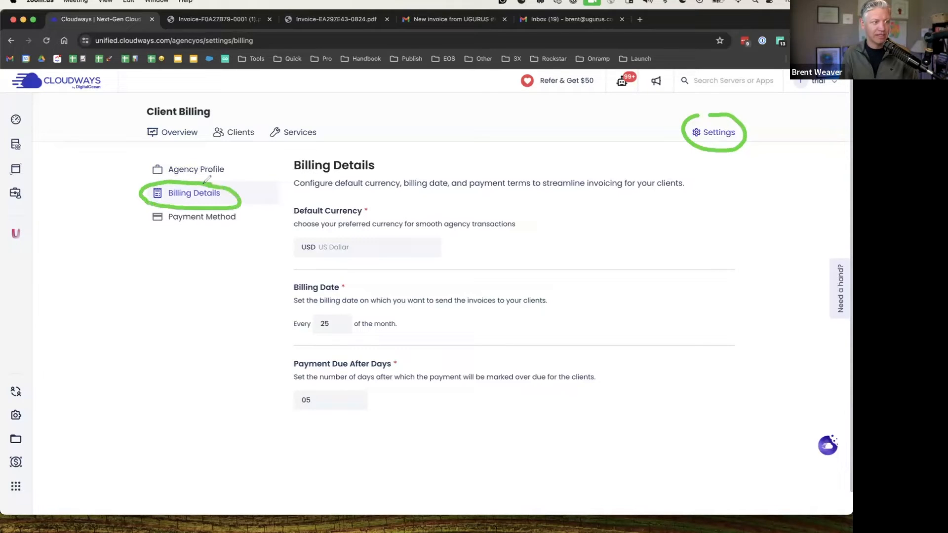
mouse_move(341, 273)
mouse_down()
mouse_move(317, 274)
mouse_move(297, 295)
mouse_move(349, 273)
mouse_move(338, 269)
mouse_up()
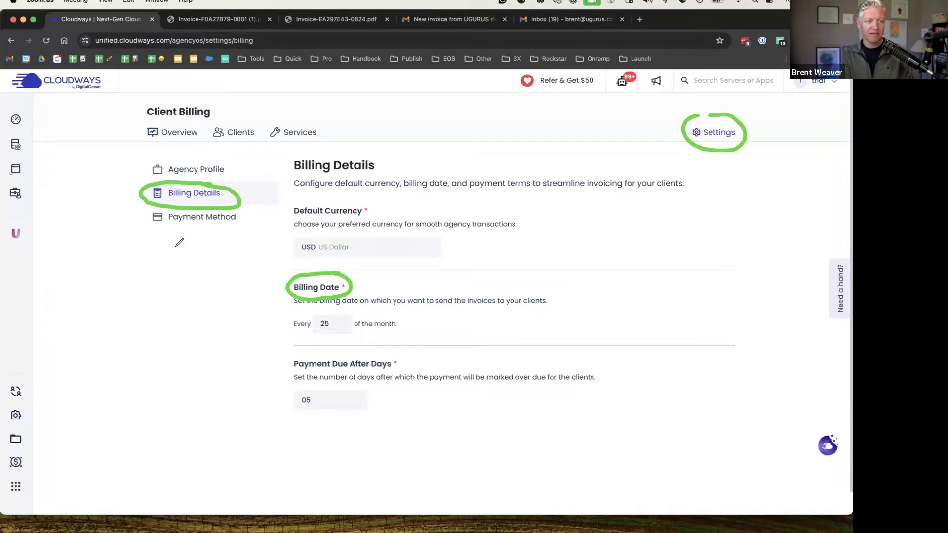
drag(271, 312, 289, 324)
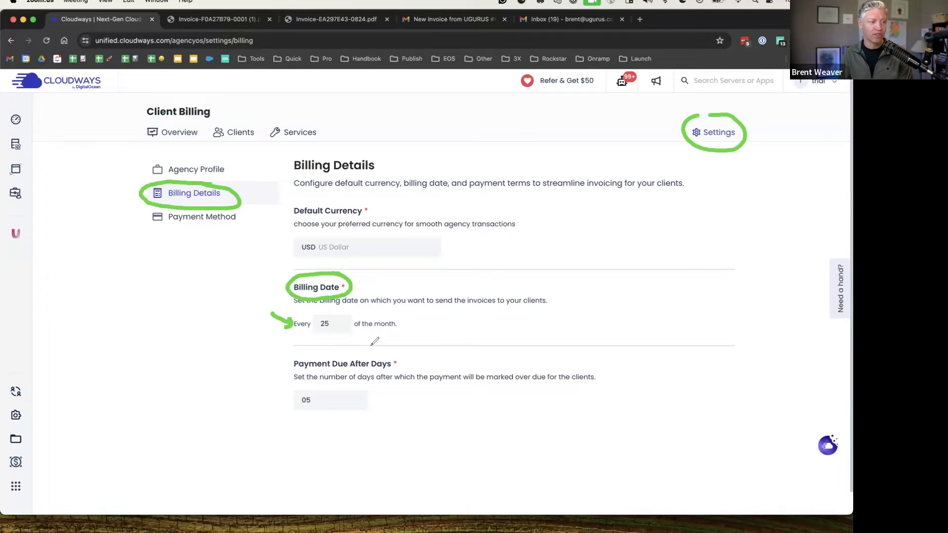
drag(314, 340, 357, 340)
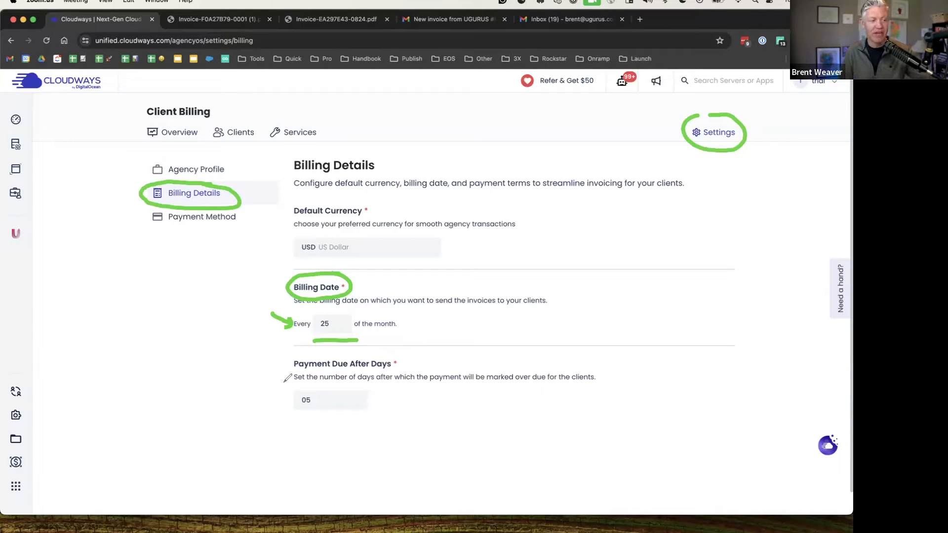
drag(300, 415, 342, 414)
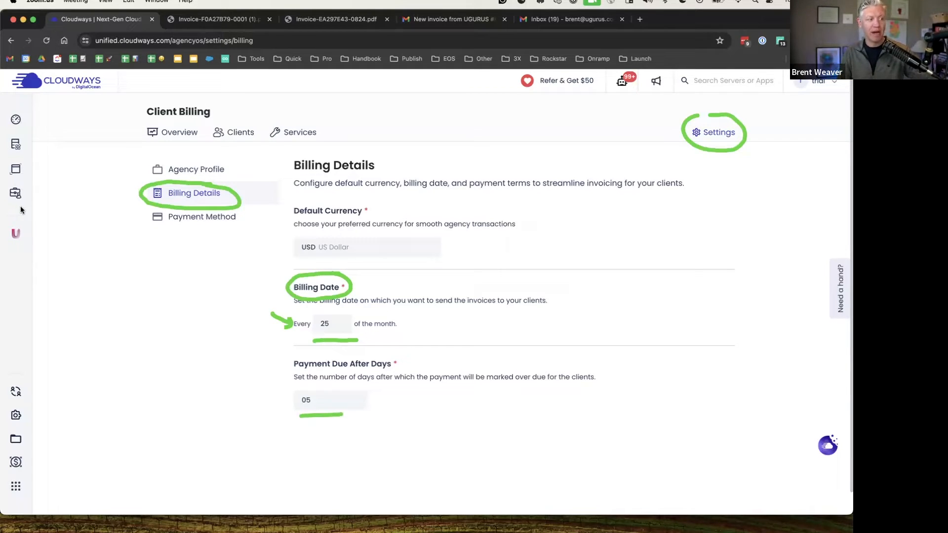
Browse the payment method and agency profile settings, then go back to the billing Overview
click(48, 337)
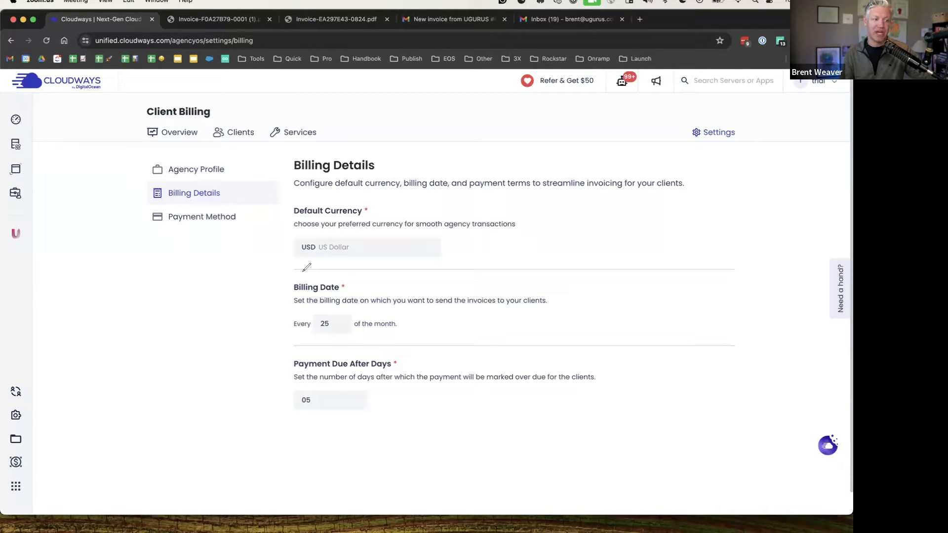
mouse_move(293, 281)
mouse_down()
mouse_move(281, 292)
mouse_move(294, 340)
mouse_up()
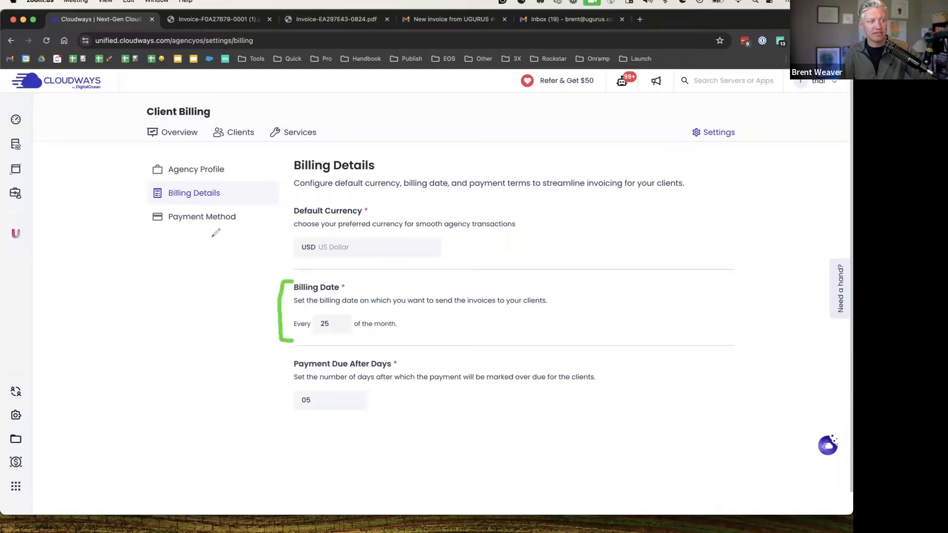
click(48, 337)
click(10, 135)
click(206, 221)
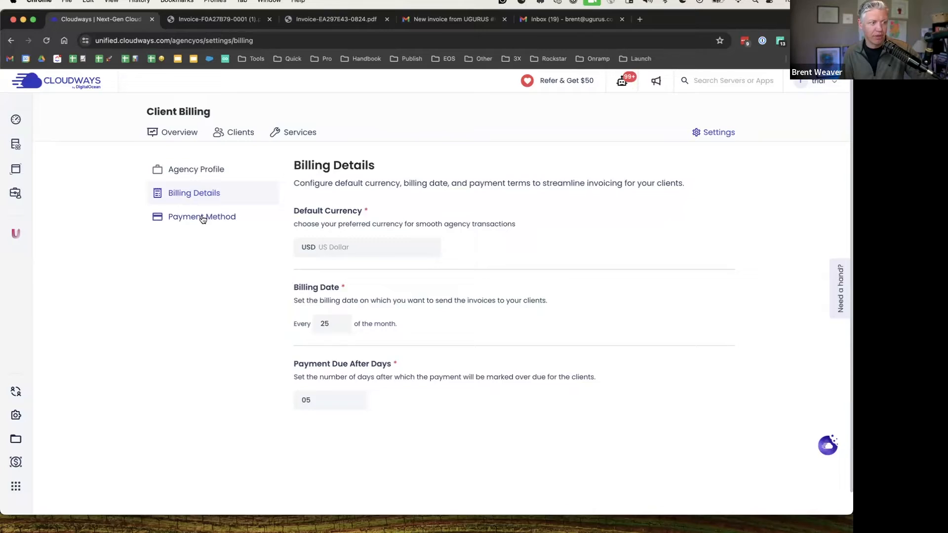
click(206, 222)
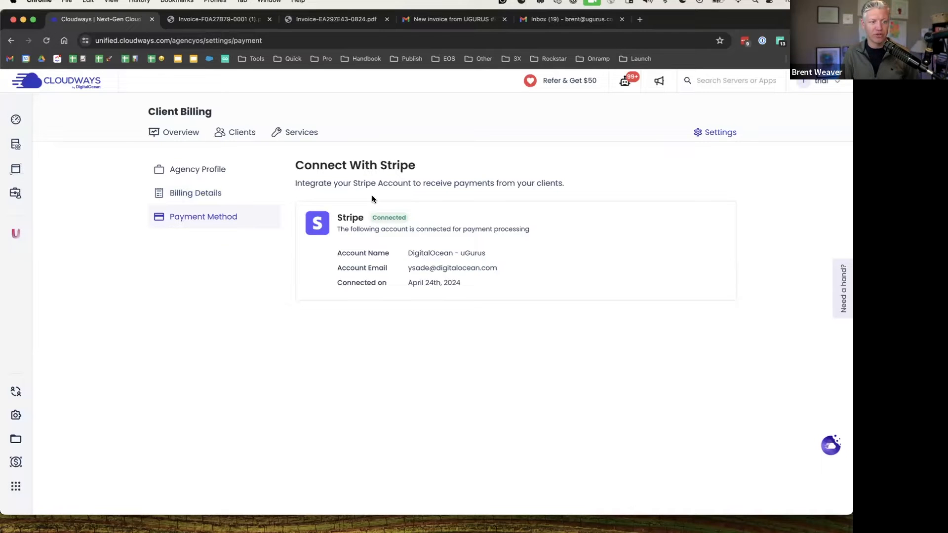
click(190, 182)
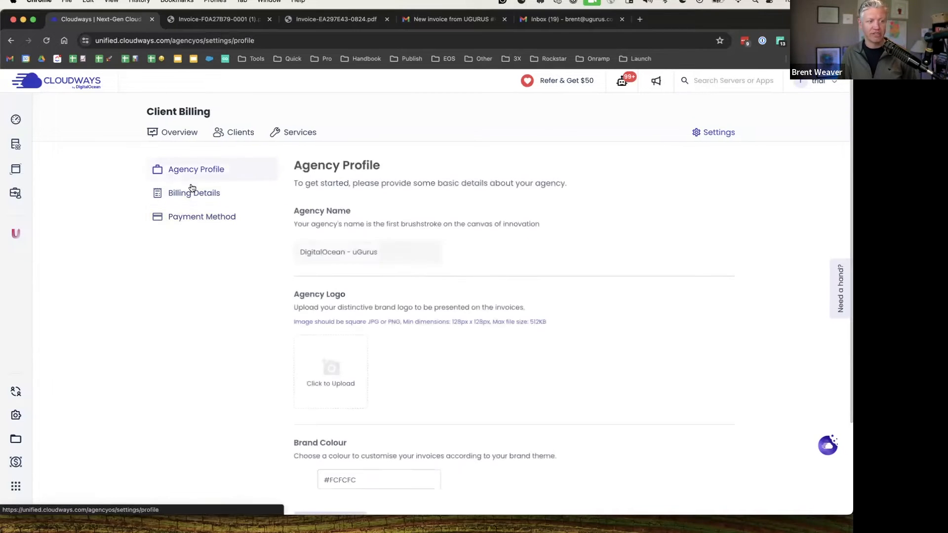
click(172, 133)
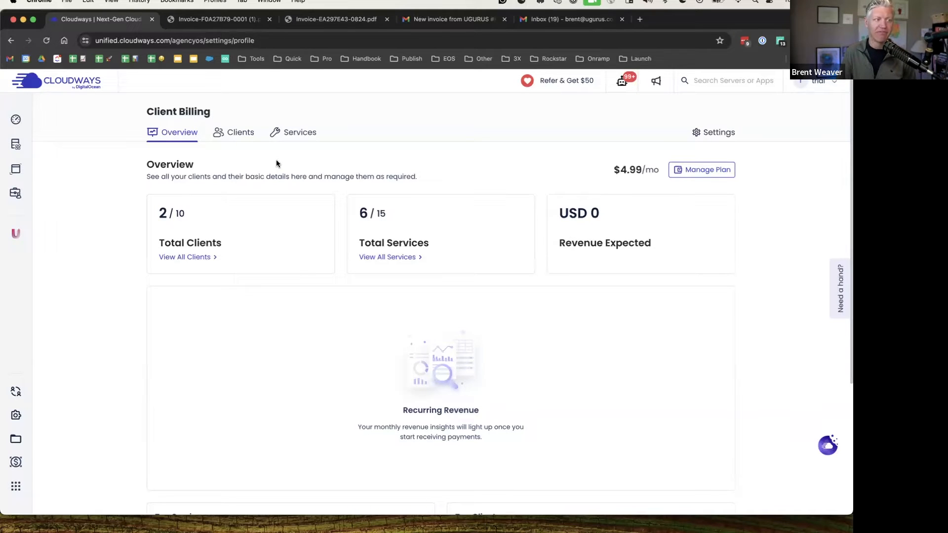
Open Services and scroll through the 6 active services, including Web Design - Hourly and Website Care
click(302, 133)
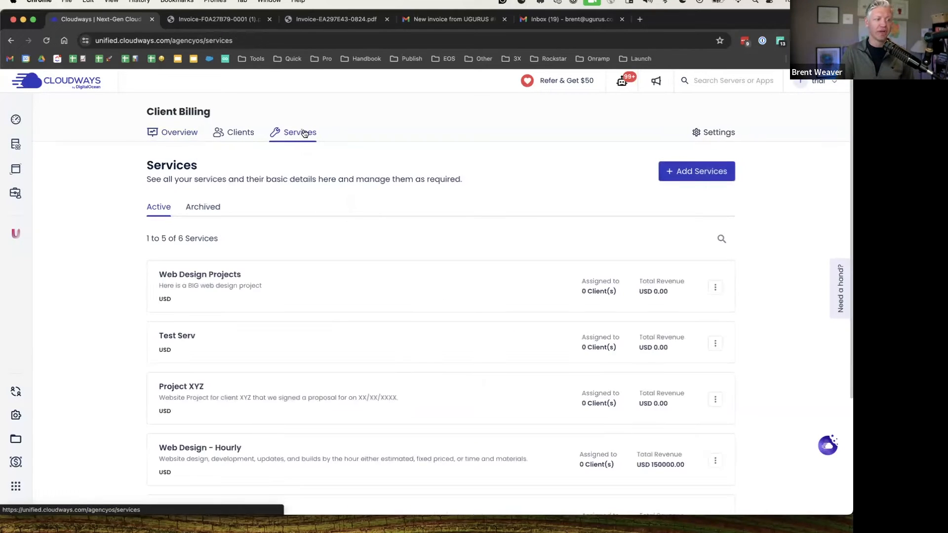
scroll(148, 230, down, 3)
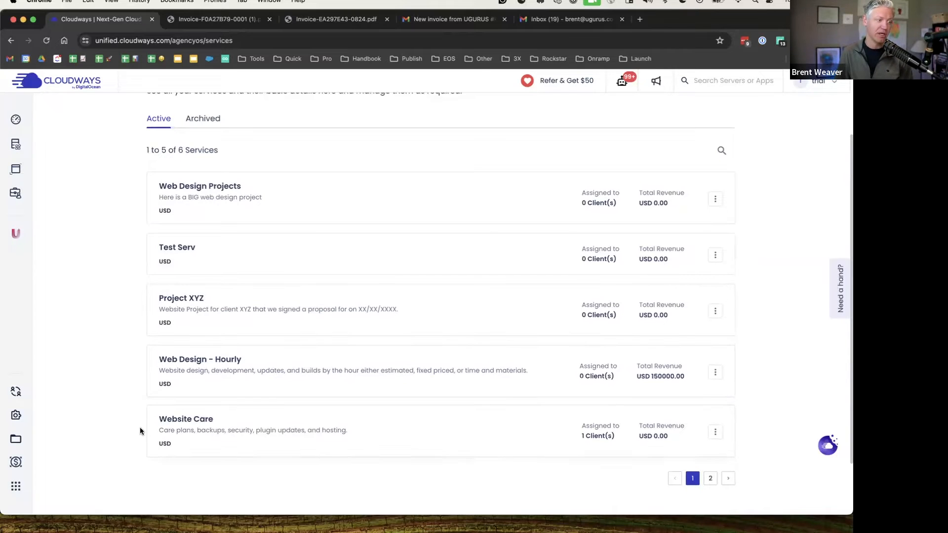
scroll(626, 143, up, 3)
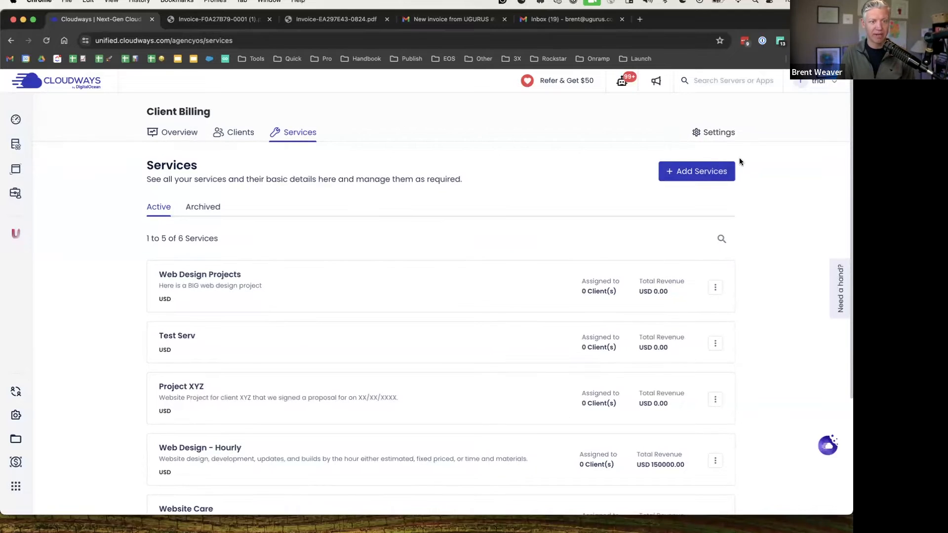
Add a service 'Website Development' described as 'Website development services-web apps, app builds, etc on project basis.'
click(699, 174)
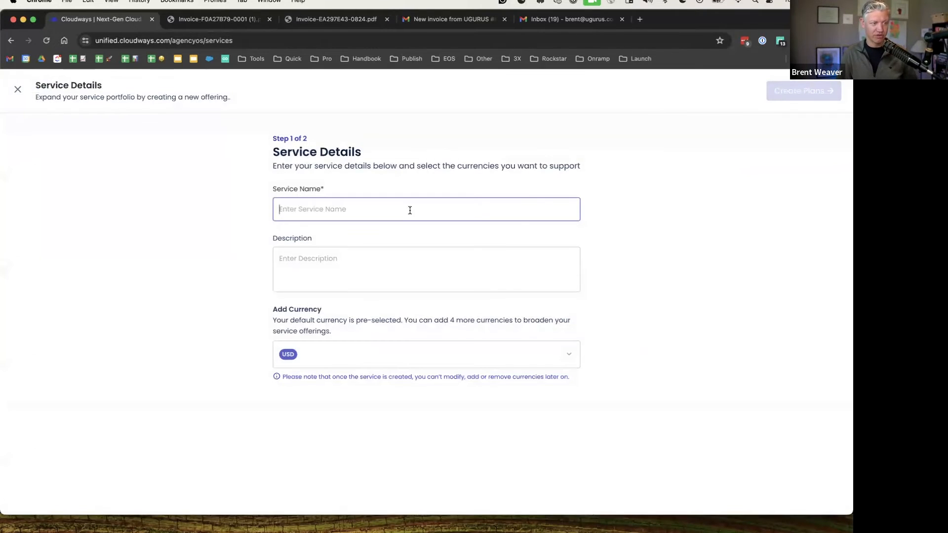
text(Website Developmnet)
key(BackSpace)
key(BackSpace)
text(ent)
click(395, 262)
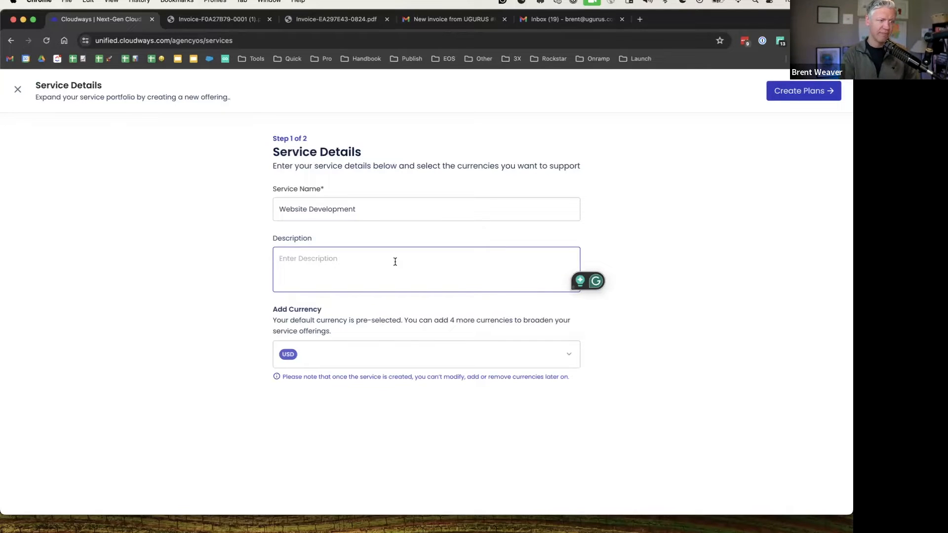
text(Website de)
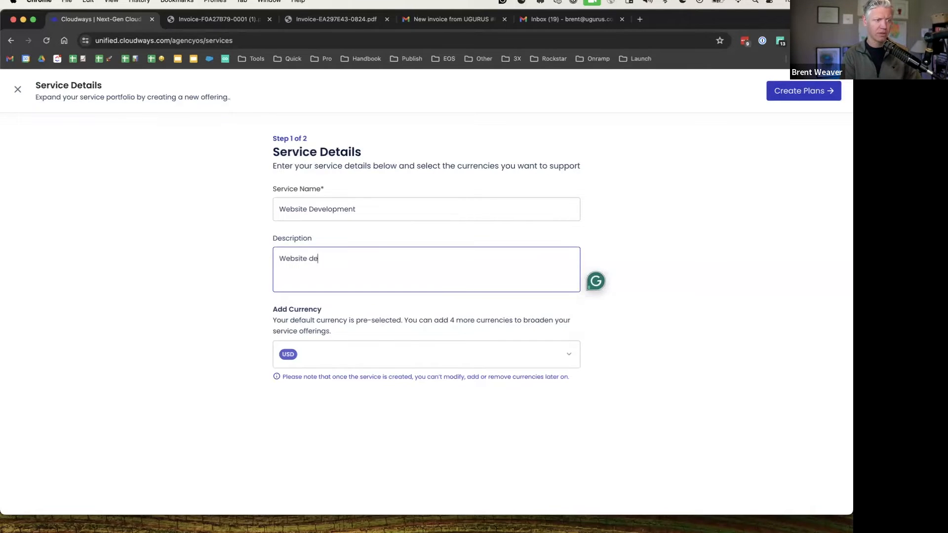
text(velopment services)
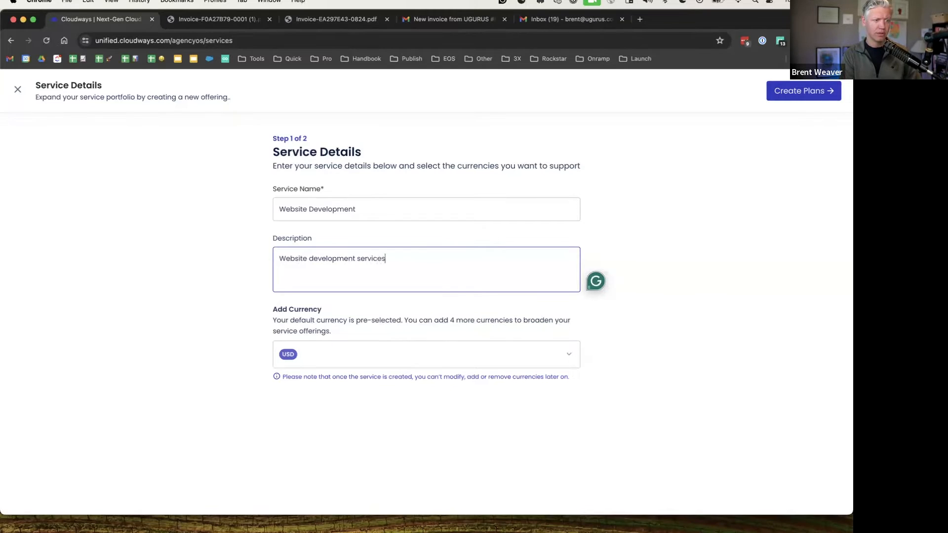
text(-web apps, )
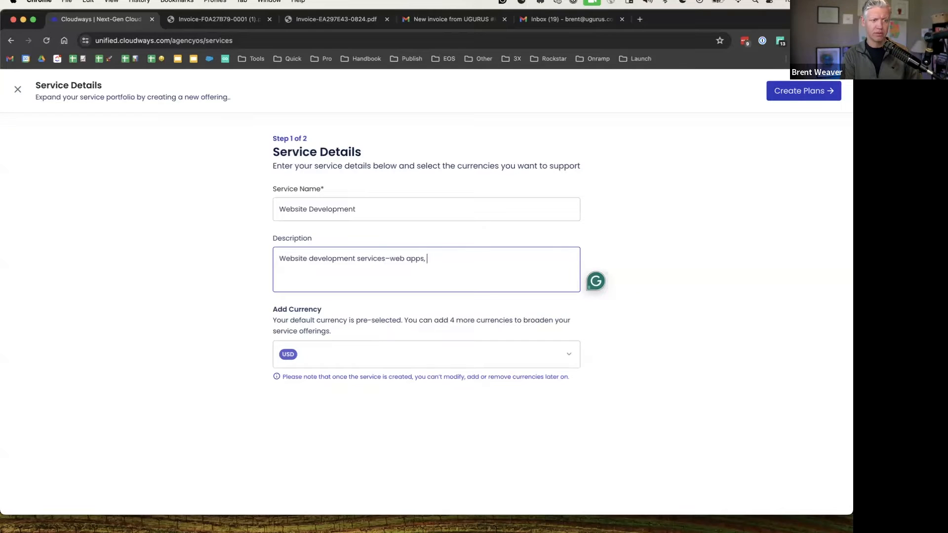
text(app builds, etc )
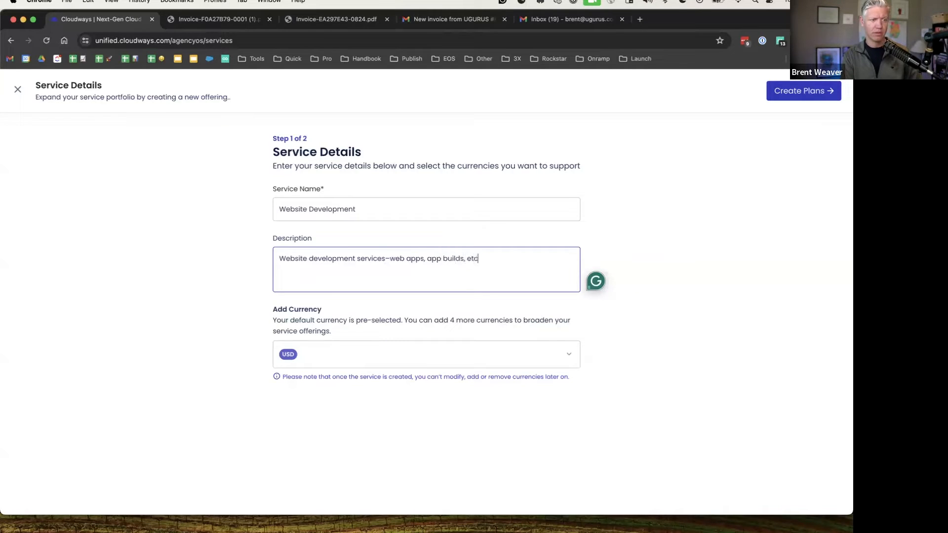
text(on pr)
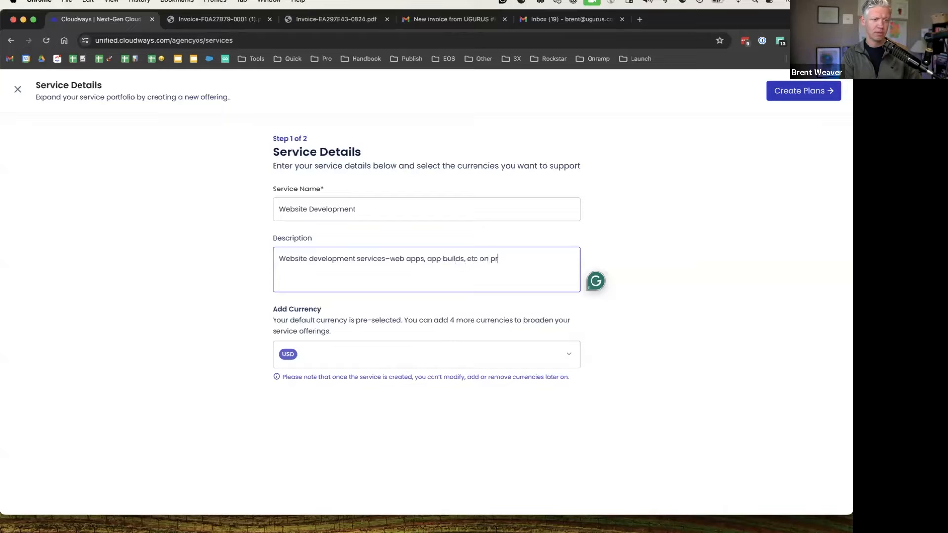
text(oject basis.)
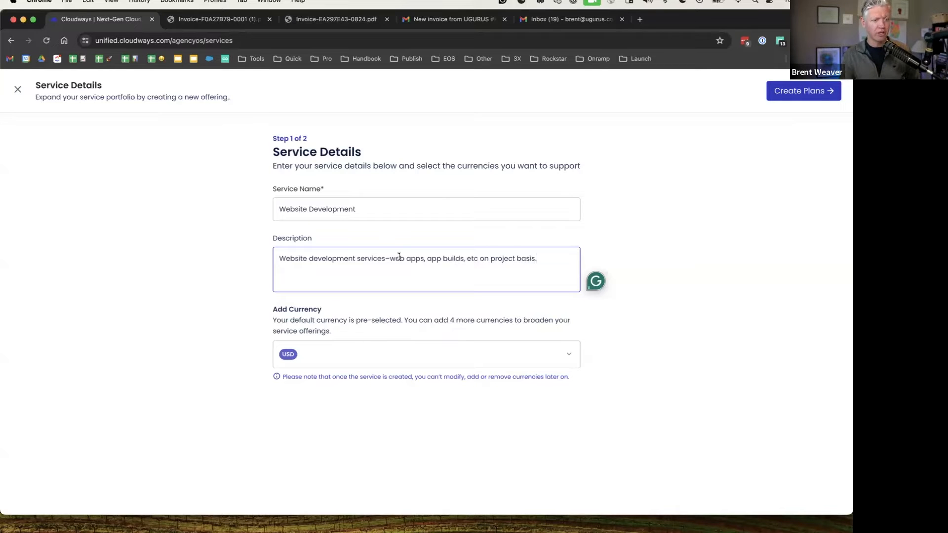
click(562, 230)
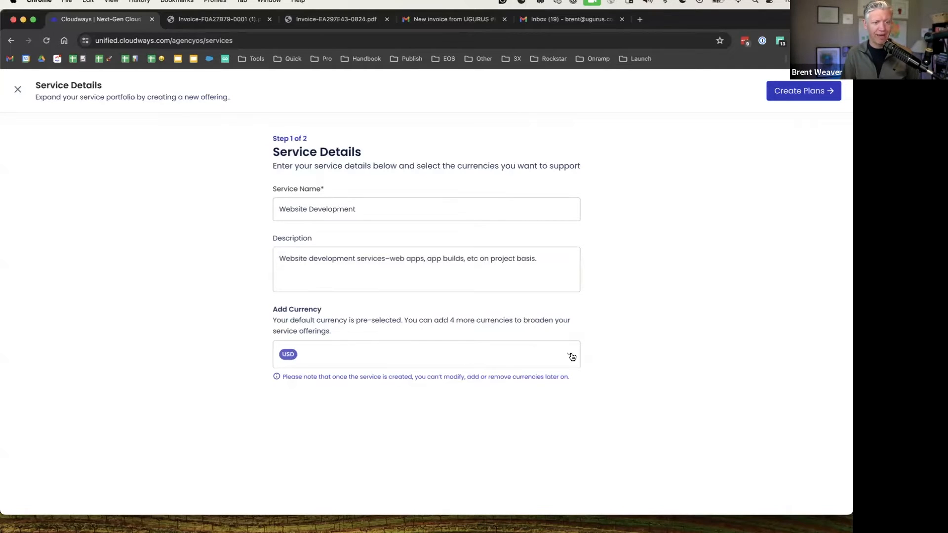
Keep USD as the service's only currency
click(568, 354)
scroll(605, 356, down, 2)
scroll(356, 377, down, 2)
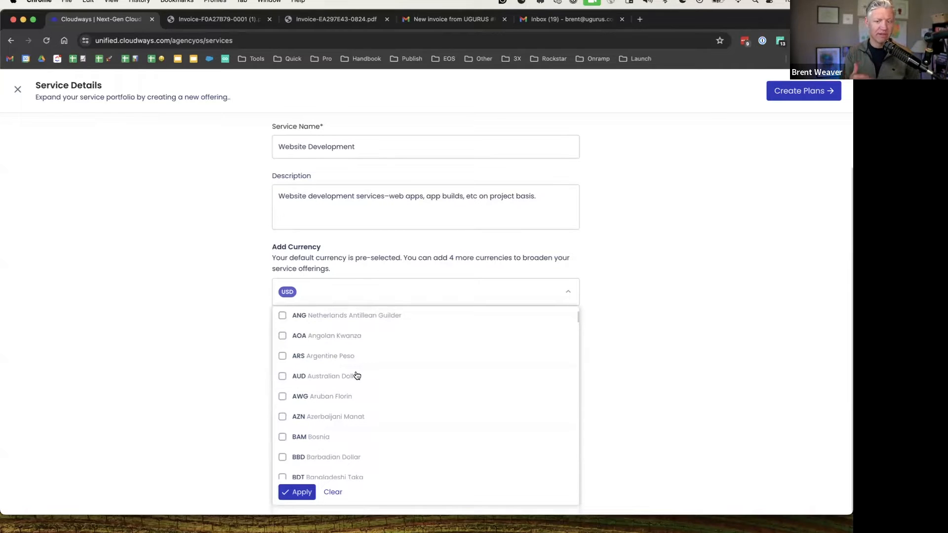
click(200, 286)
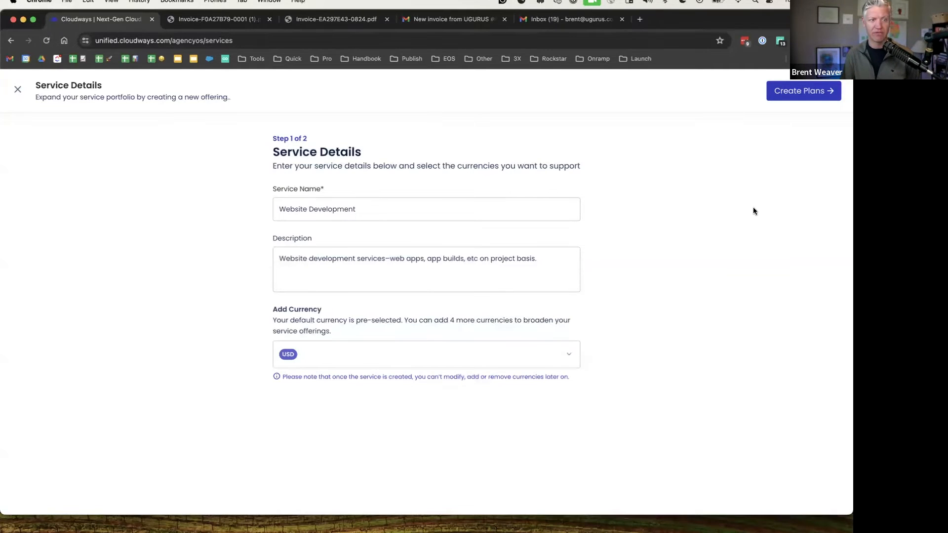
Add a 'Small Project' pricing plan billed once at 2000 USD
click(798, 93)
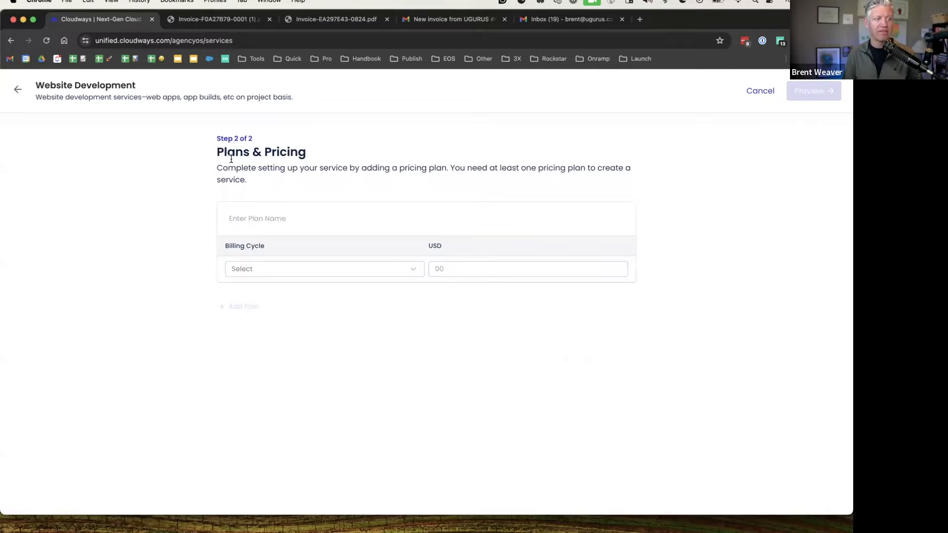
click(297, 225)
text(Small Project)
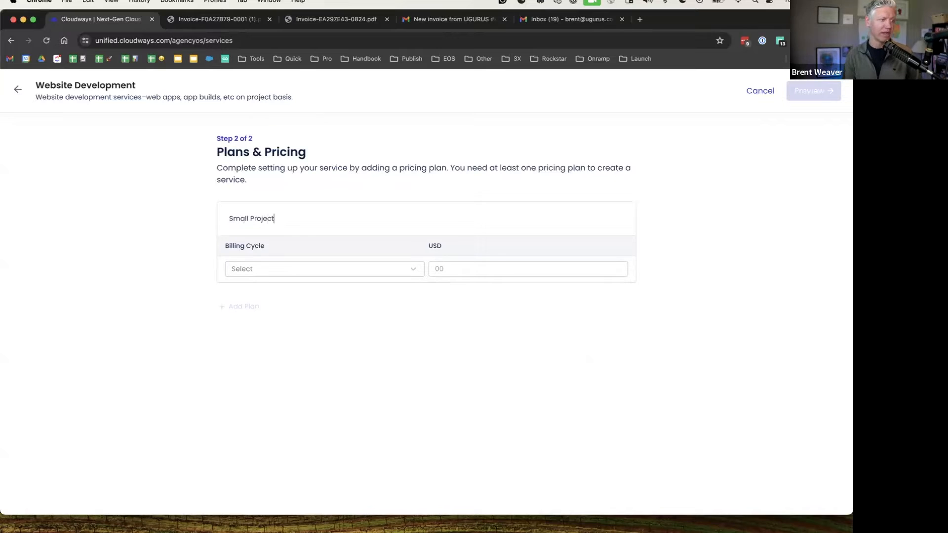
click(268, 269)
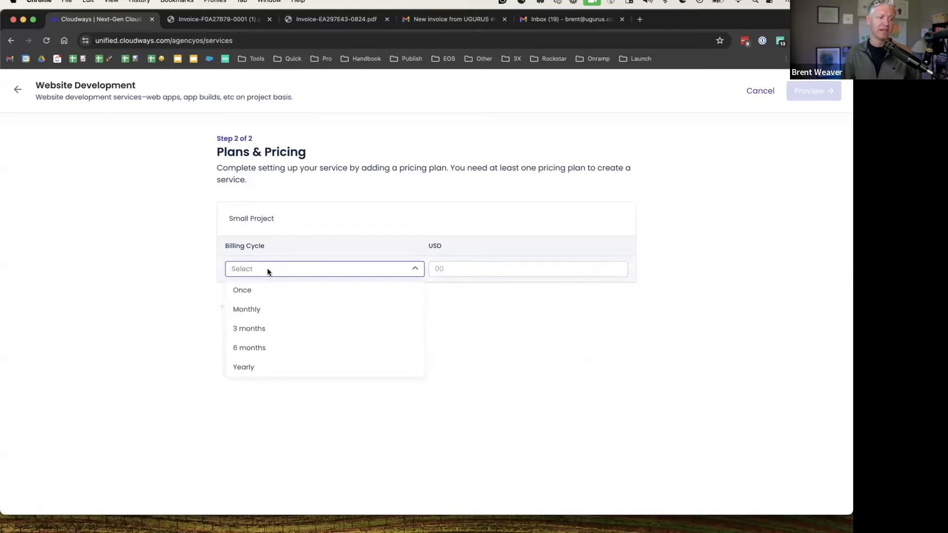
click(247, 291)
click(450, 275)
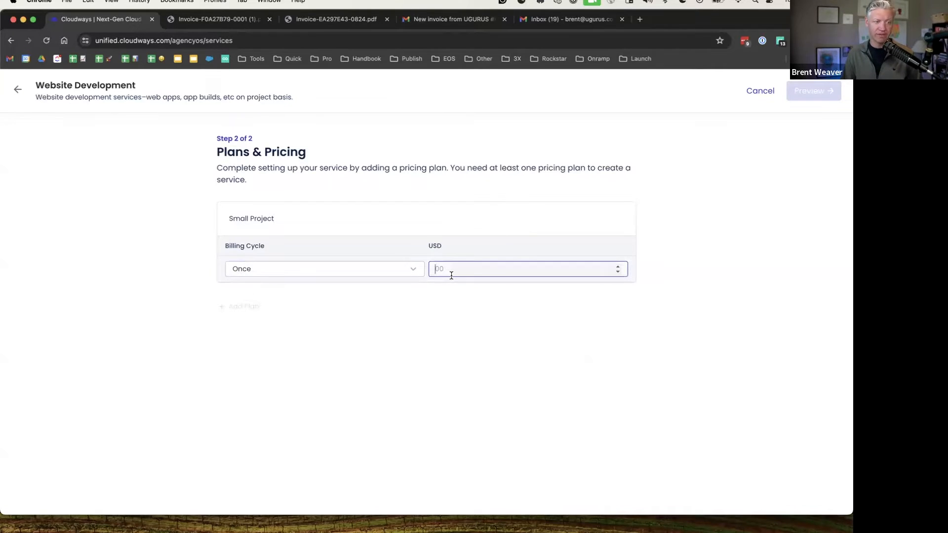
text(2000)
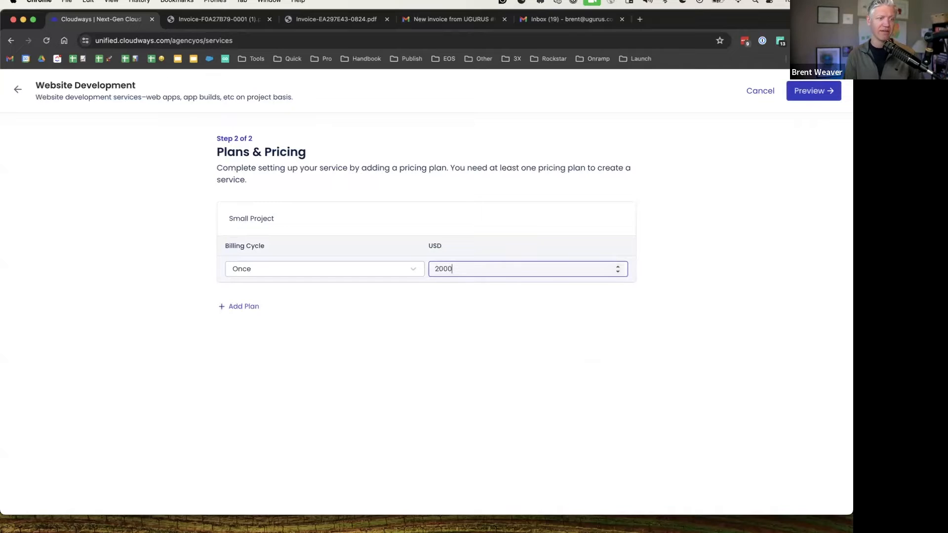
click(709, 251)
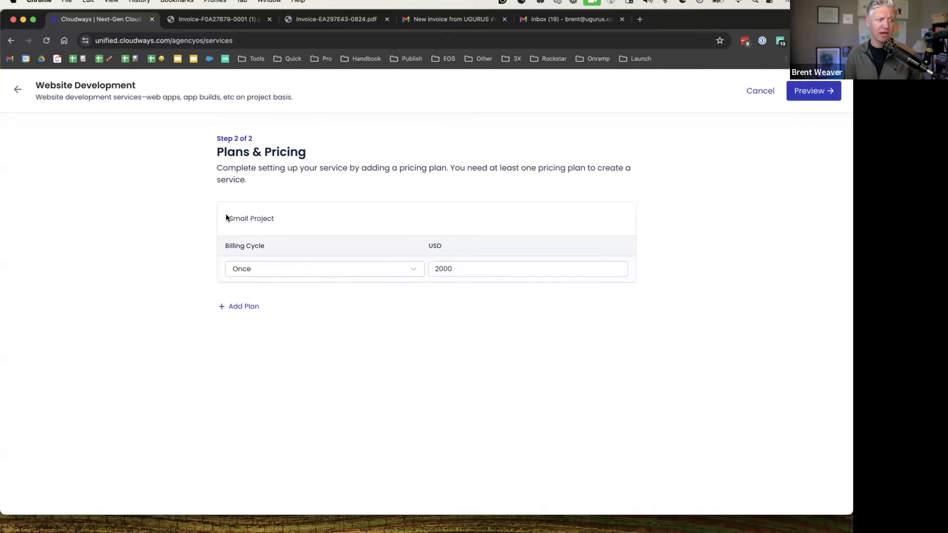
Add a 'Medium Project' plan billed once at 5000 USD
click(231, 307)
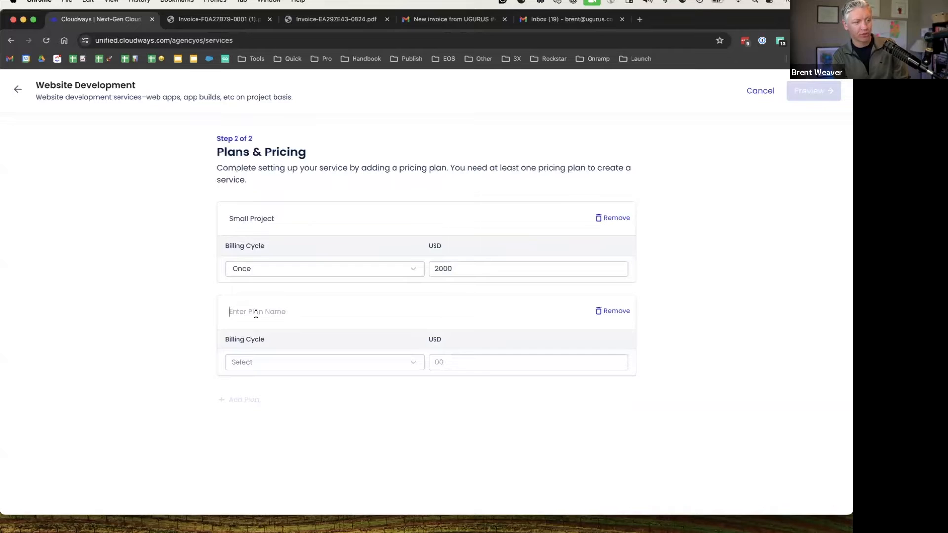
text(Medium Project)
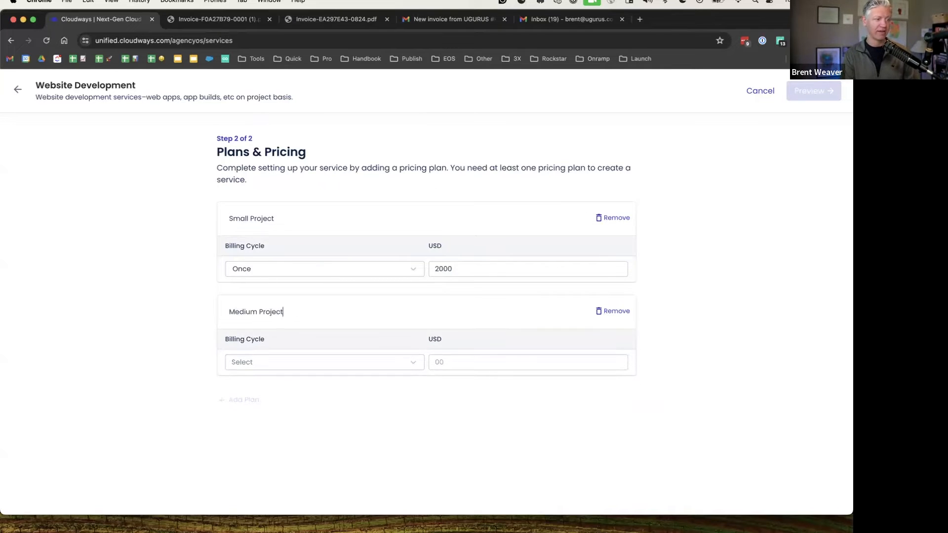
click(249, 359)
click(244, 381)
click(494, 359)
text(5000)
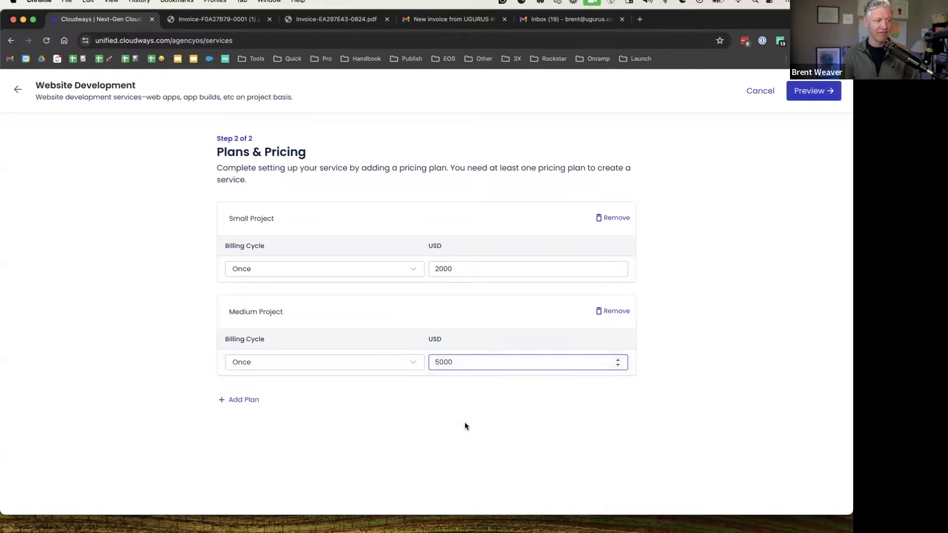
Add a 'Large Project' plan billed once at 20000 USD
click(243, 400)
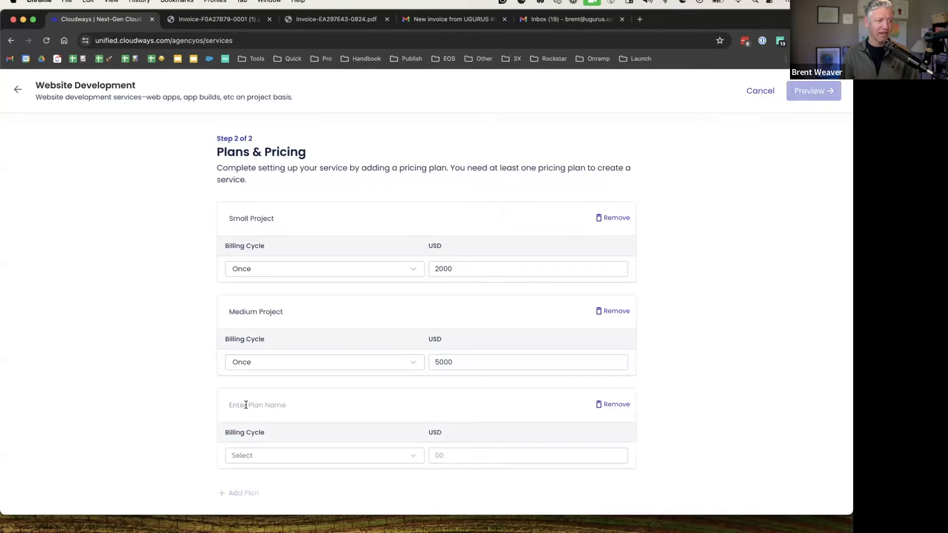
text(Large )
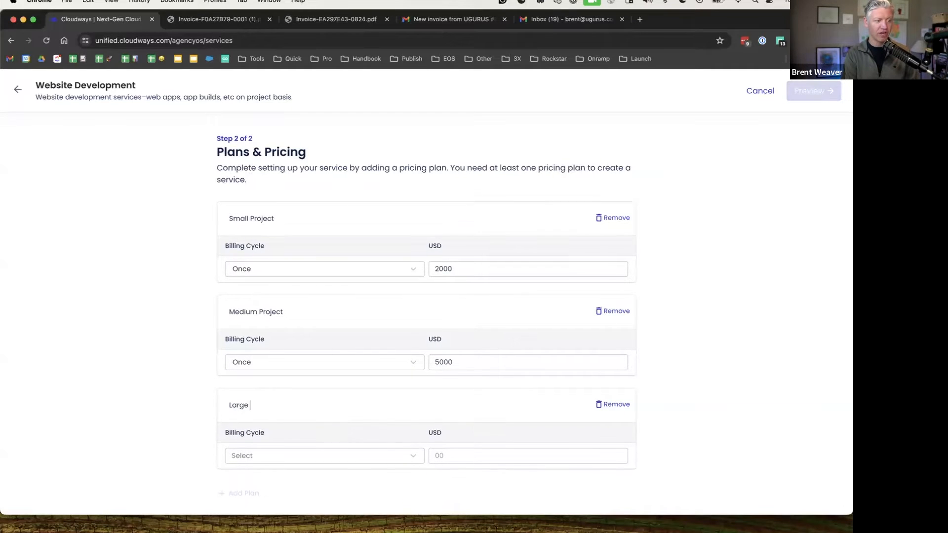
text(GProject)
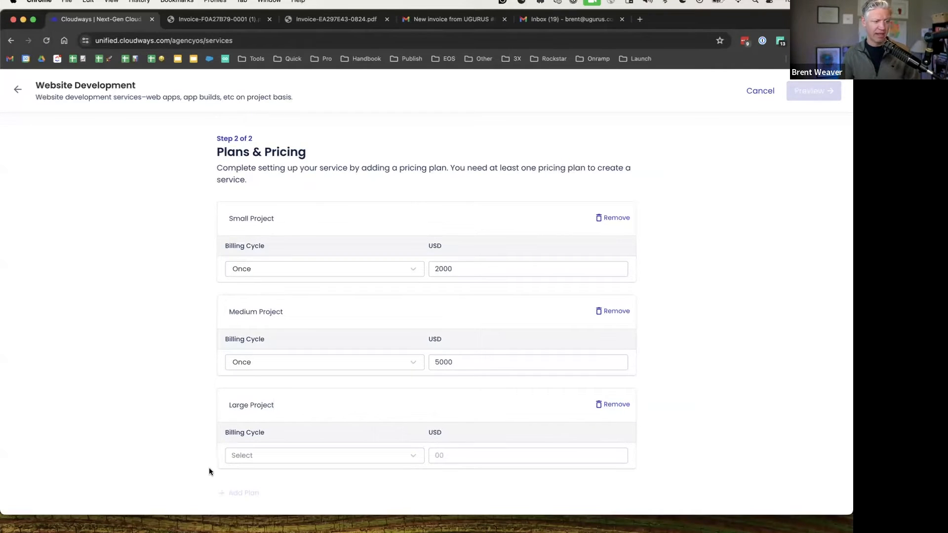
click(292, 449)
click(261, 356)
click(439, 452)
text(20000)
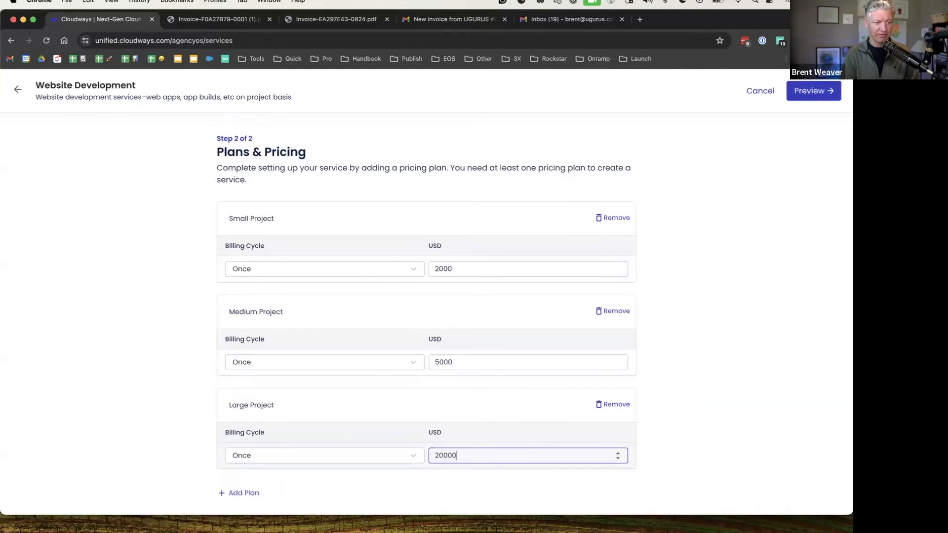
click(714, 404)
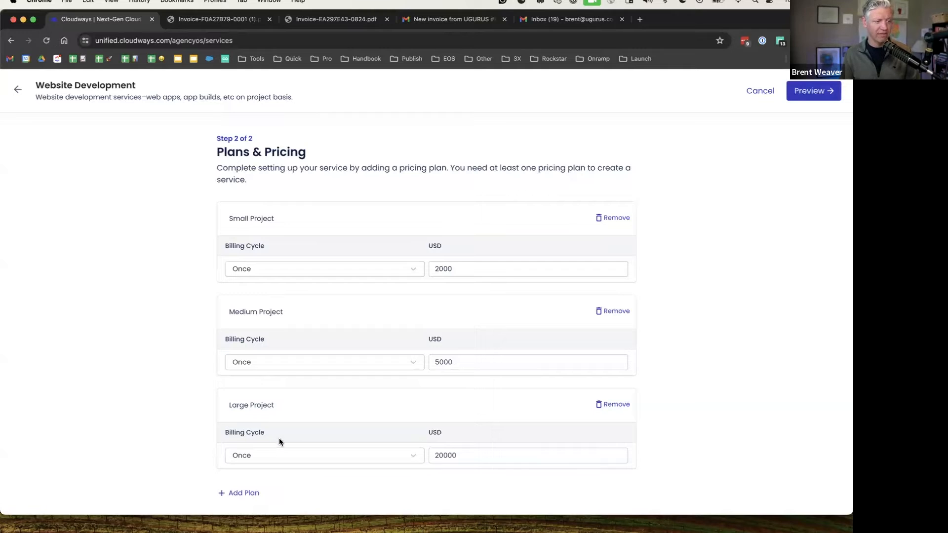
Preview the Website Development service's three plans and create it, bringing active services to 7
click(810, 93)
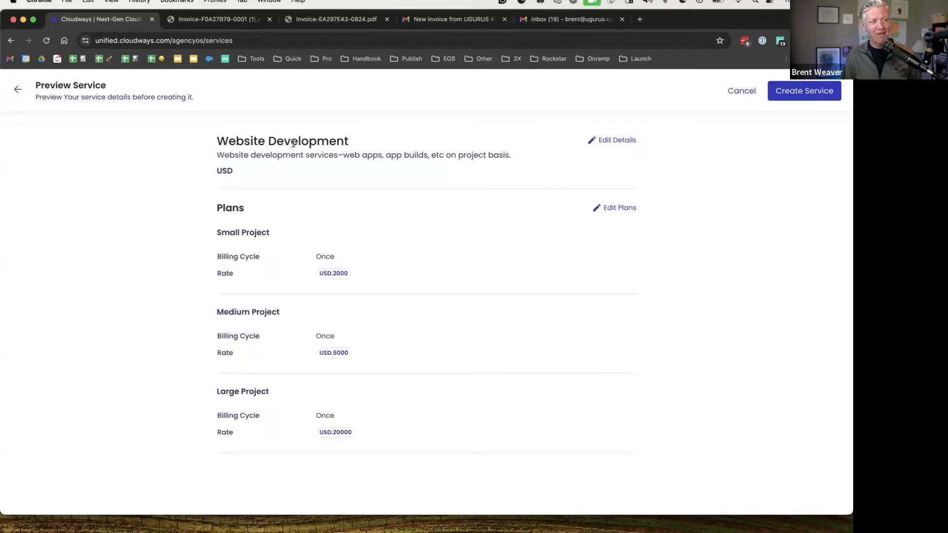
drag(216, 141, 456, 145)
click(457, 145)
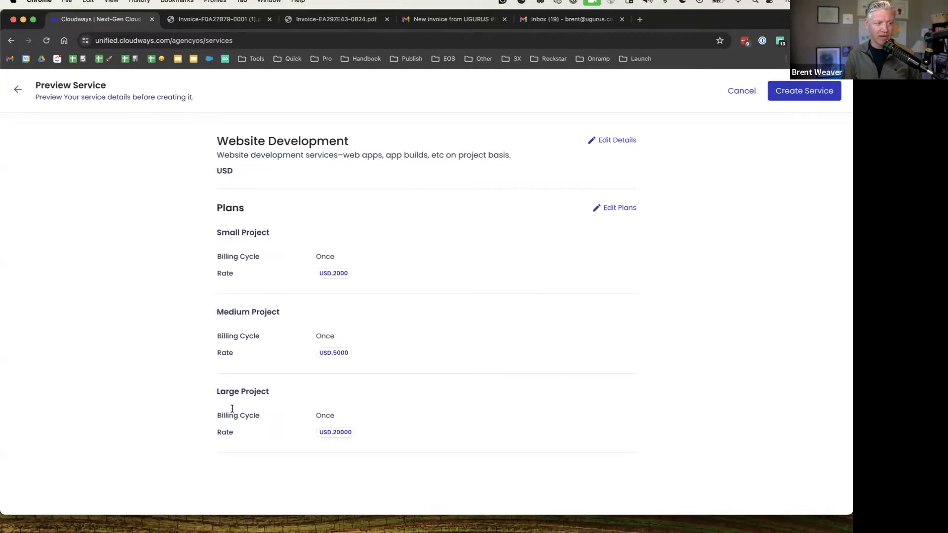
click(807, 94)
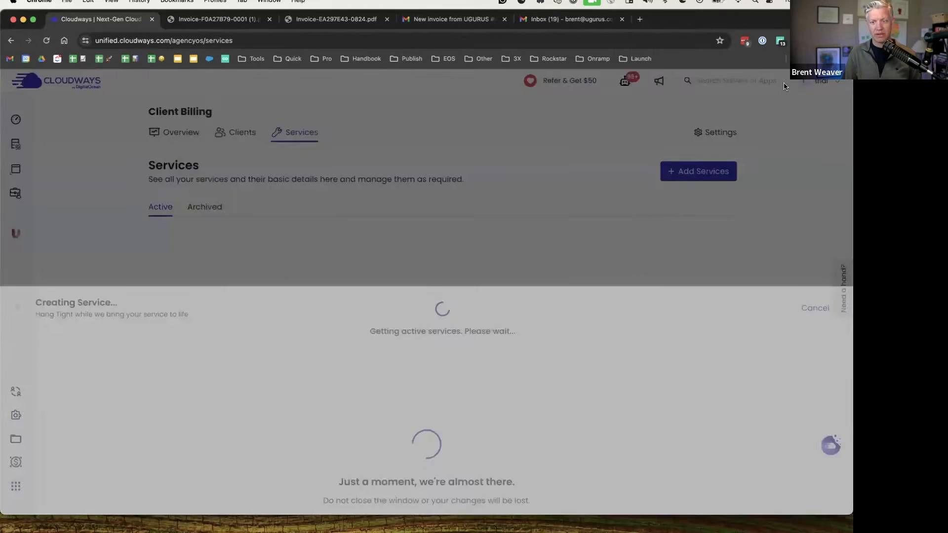
scroll(326, 223, down, 3)
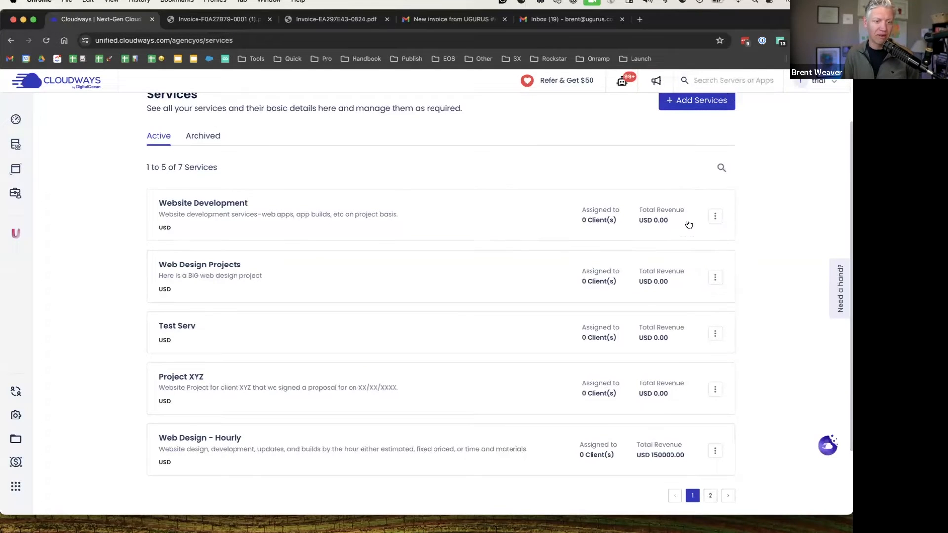
scroll(446, 202, up, 2)
scroll(445, 202, up, 1)
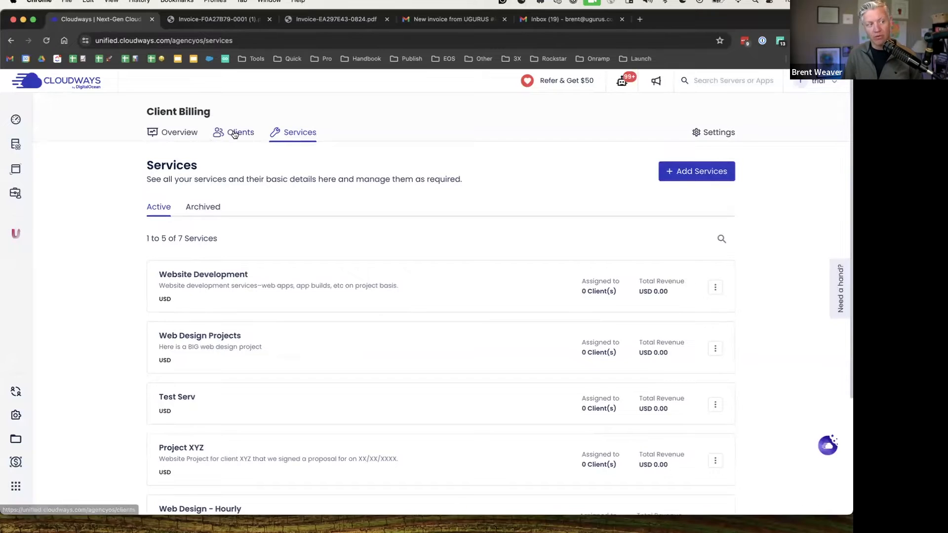
Start a new client from the Clients list and name it UGURUS
click(252, 136)
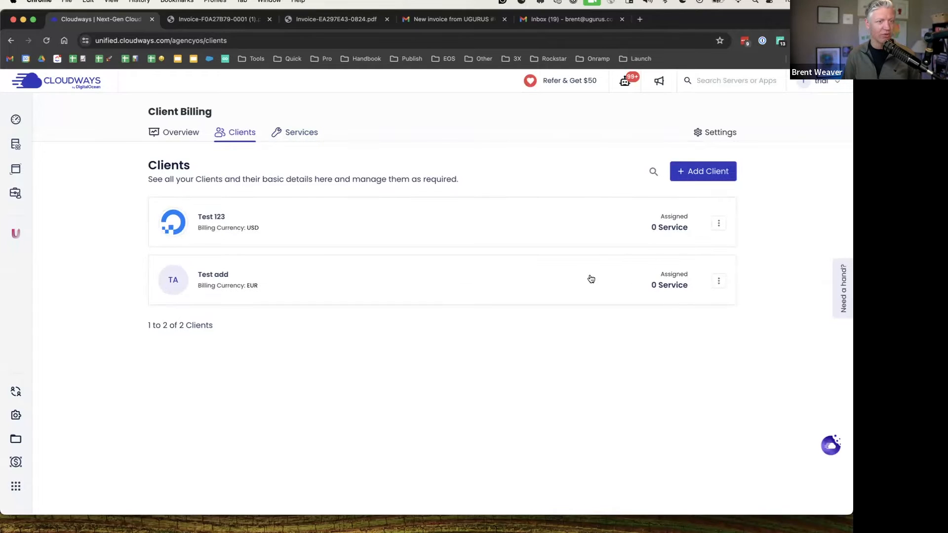
click(717, 172)
click(266, 198)
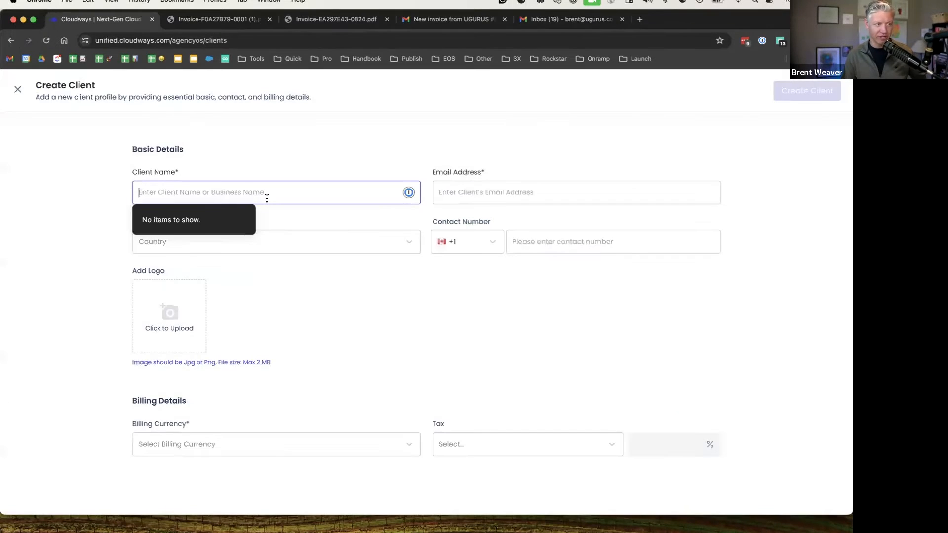
text(Tes)
key(BackSpace)
text(UGURUS)
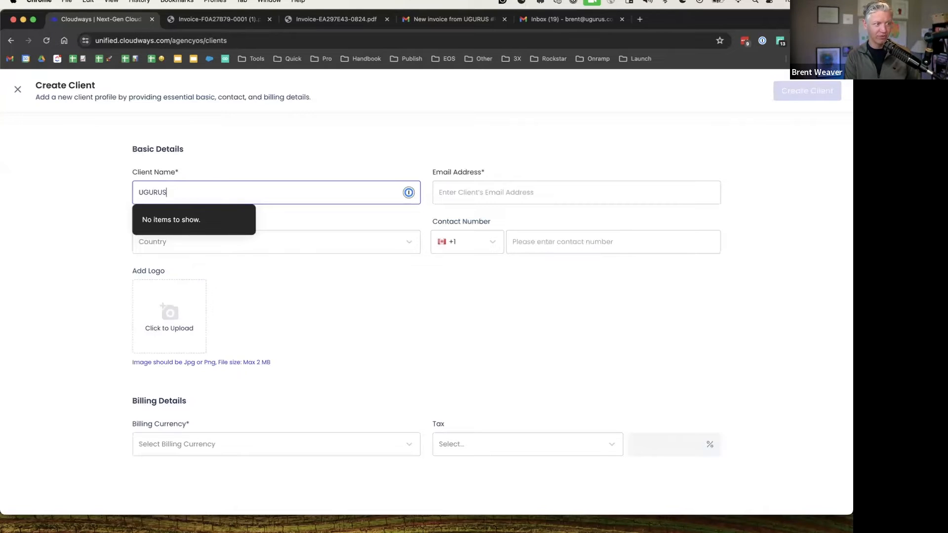
text( by DigitalOcean)
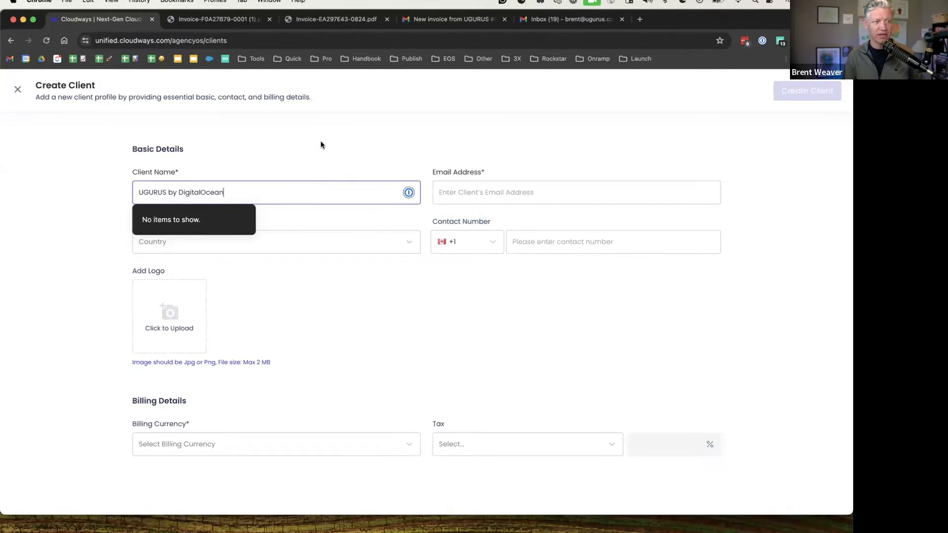
click(553, 188)
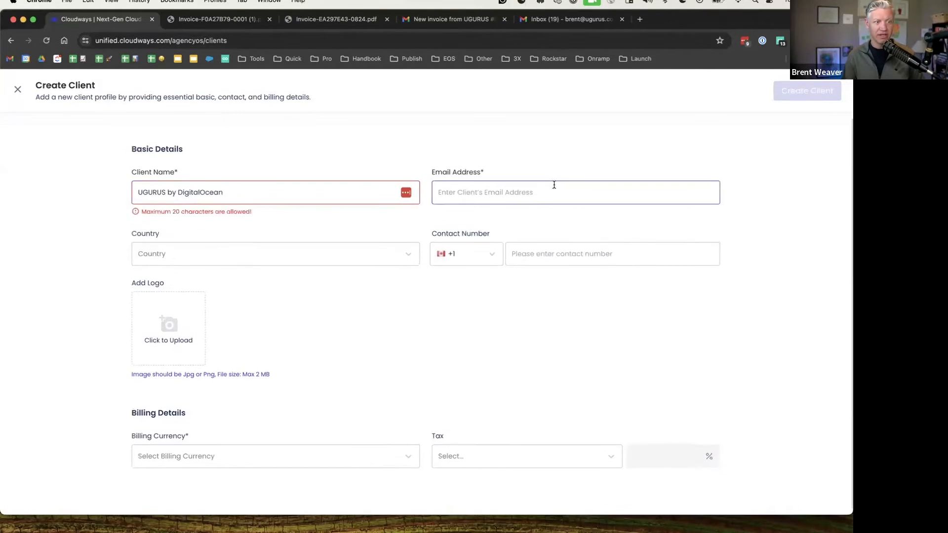
click(250, 184)
drag(193, 192, 97, 181)
text(UGURUS)
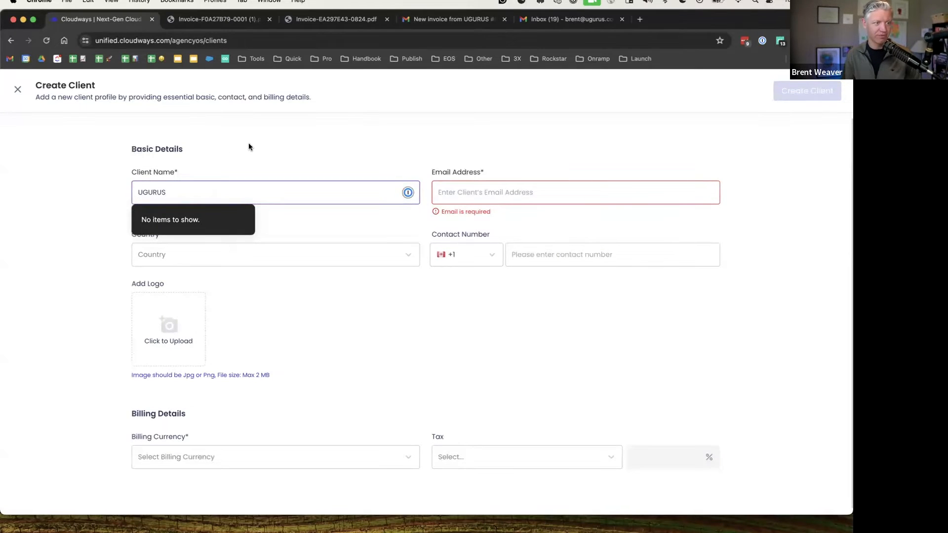
Enter the client's e-mail address, choose United States as country, and add the contact phone number
click(609, 196)
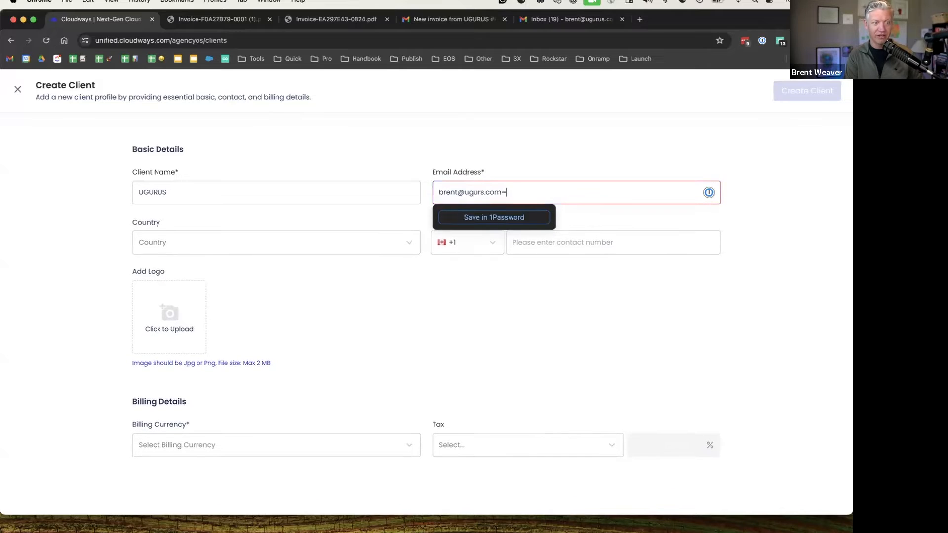
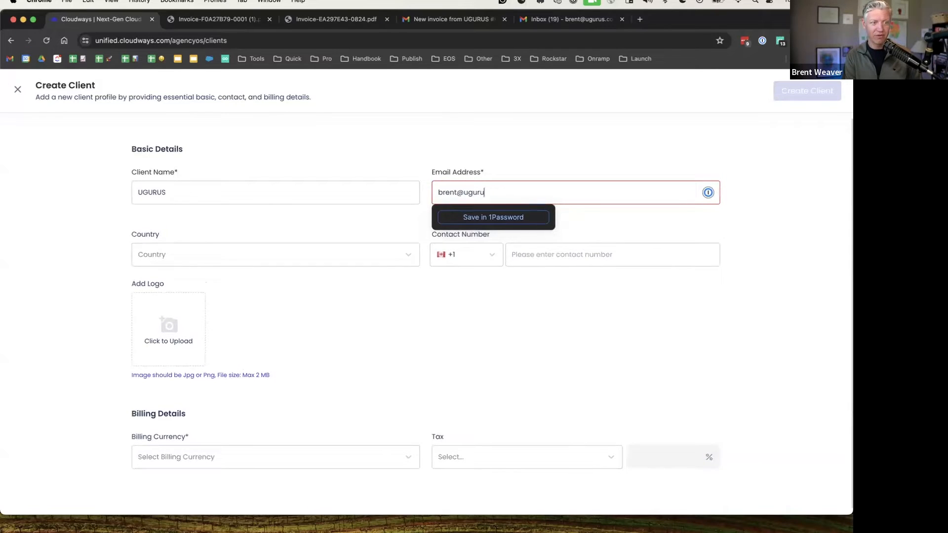
click(572, 137)
click(209, 239)
text(u)
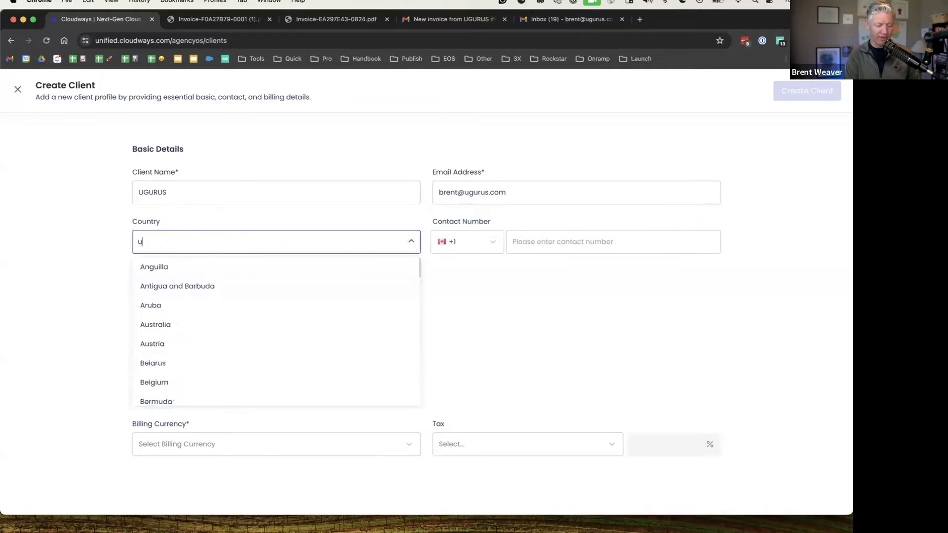
text(nited)
click(198, 326)
click(540, 243)
text(7205555555)
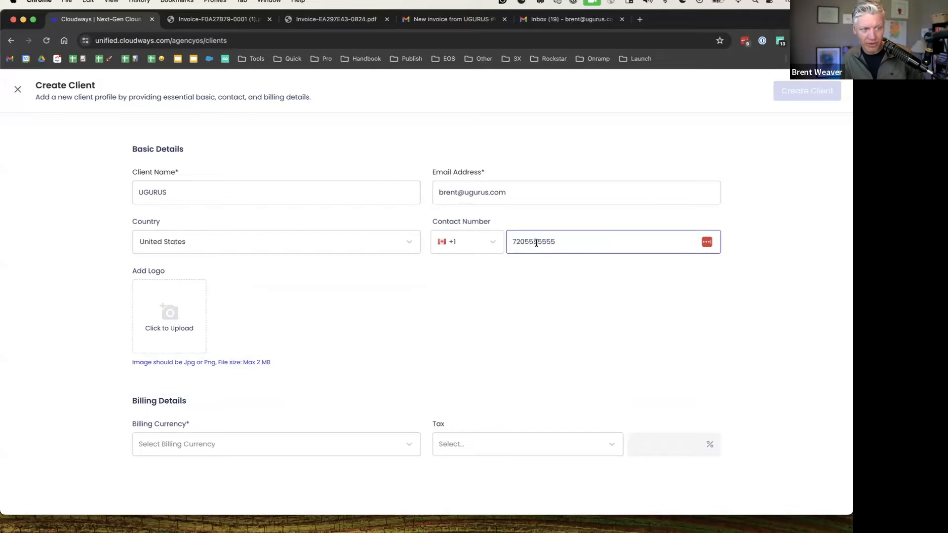
drag(537, 242, 525, 242)
click(262, 269)
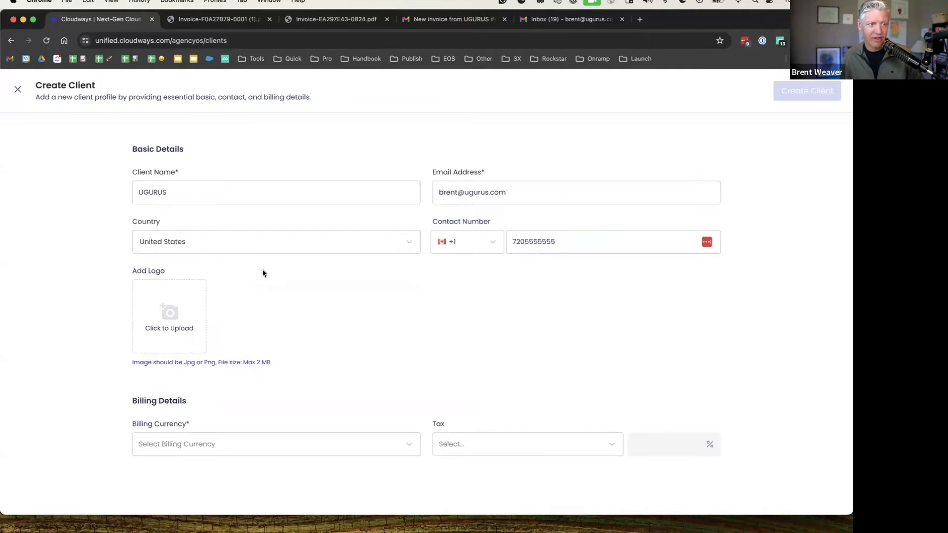
Upload the UG Logo image as the client logo and set billing currency to USD, leaving tax unset
click(169, 313)
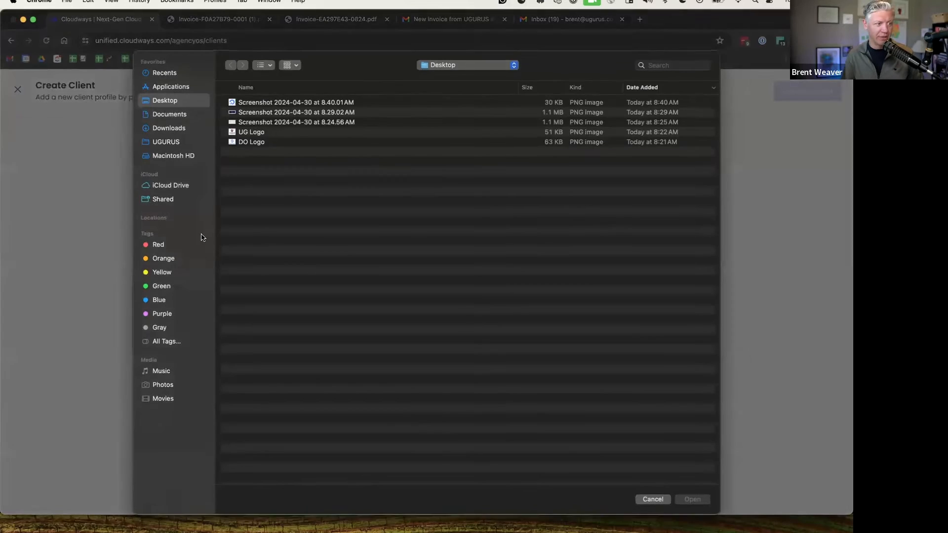
double_click(248, 133)
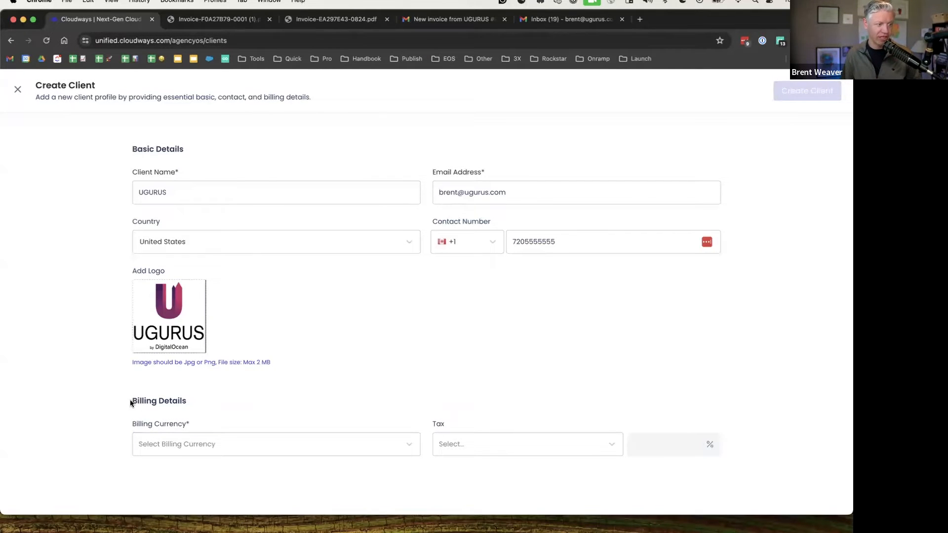
click(193, 448)
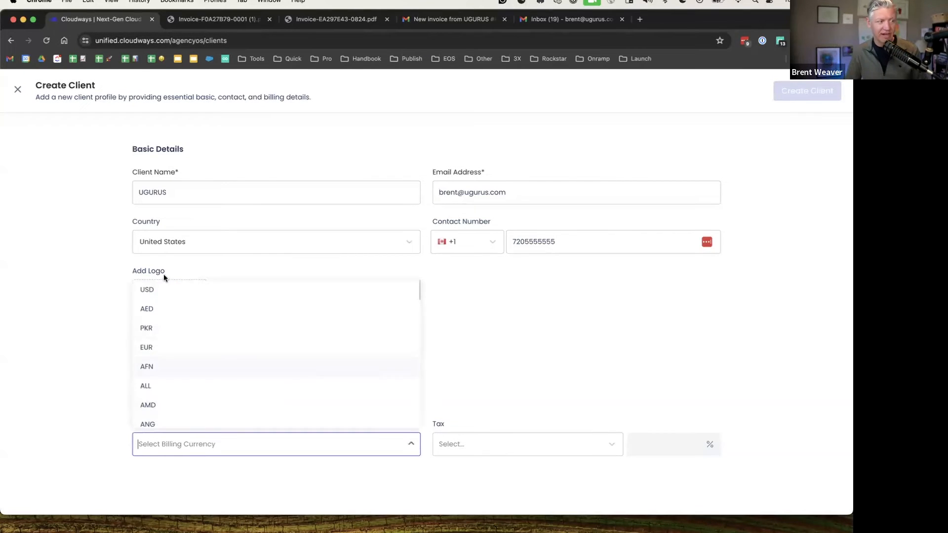
click(148, 293)
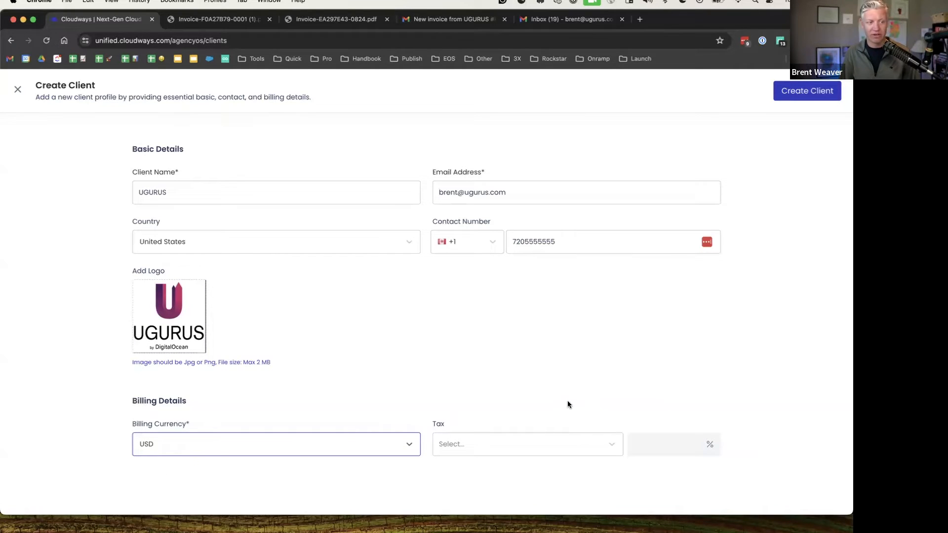
click(487, 443)
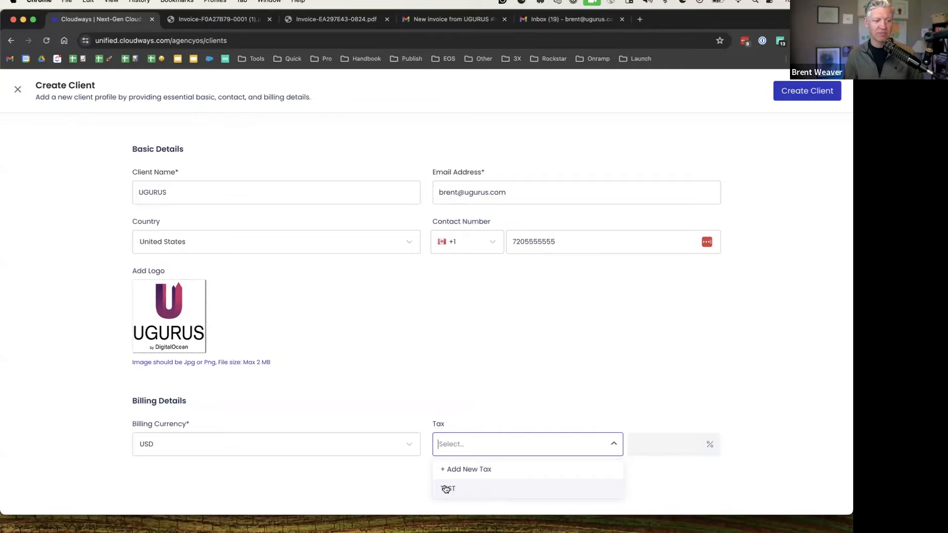
click(463, 399)
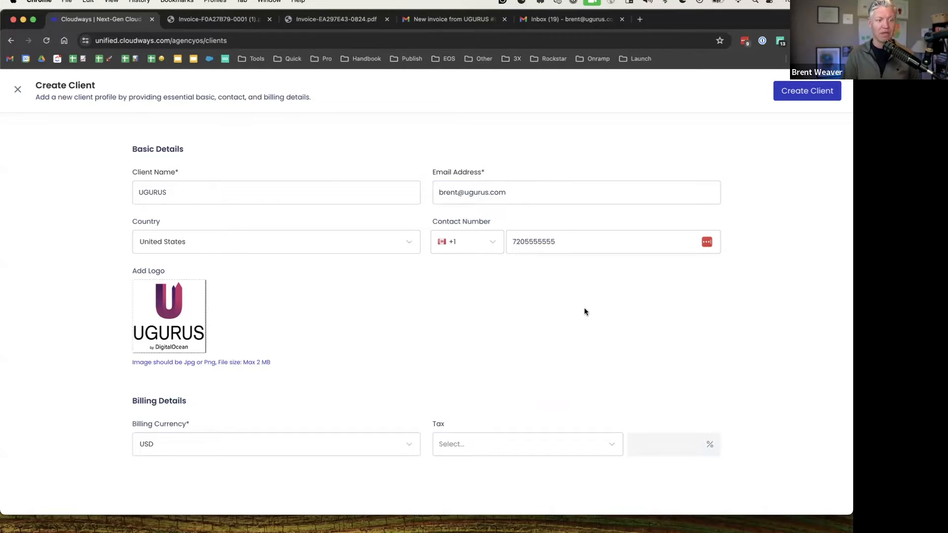
Create the UGURUS client, open its profile, and begin assigning a service from Assigned Services
click(808, 91)
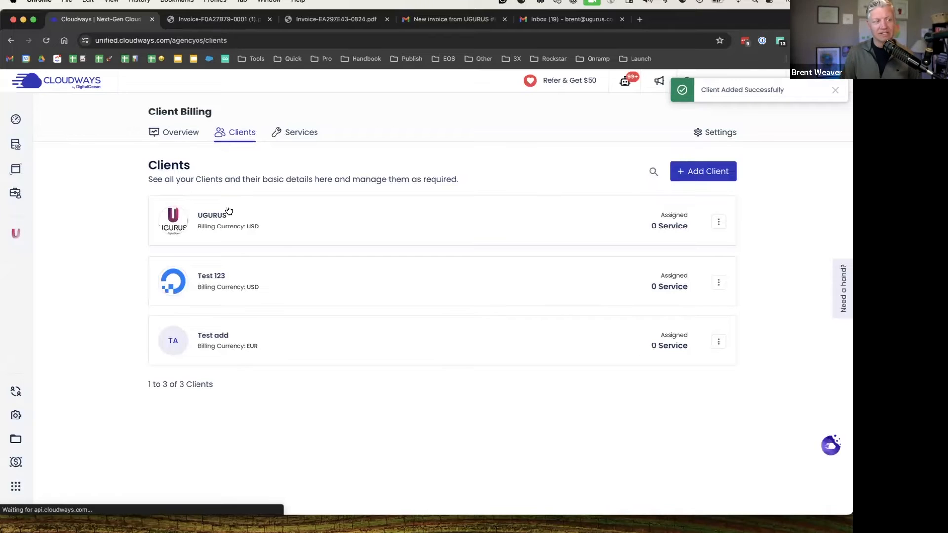
click(207, 215)
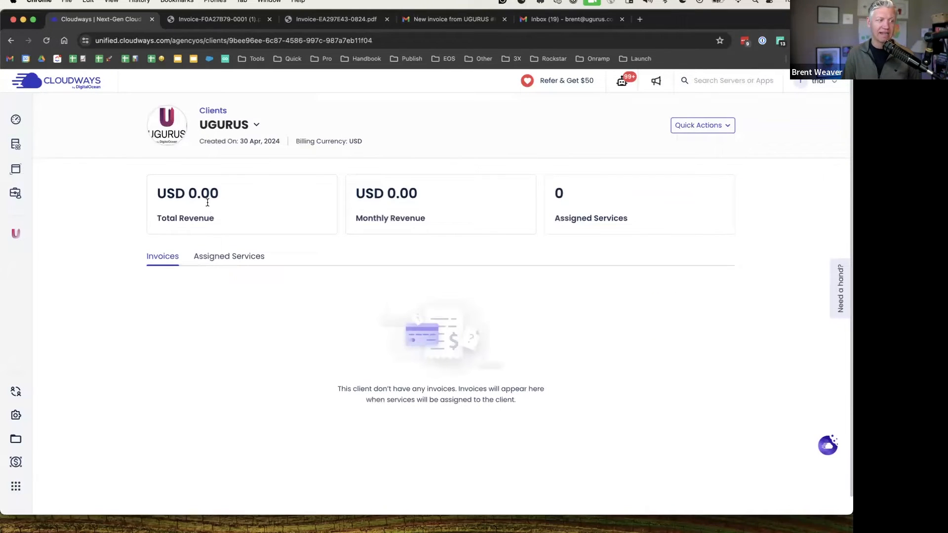
drag(150, 190, 236, 191)
click(241, 191)
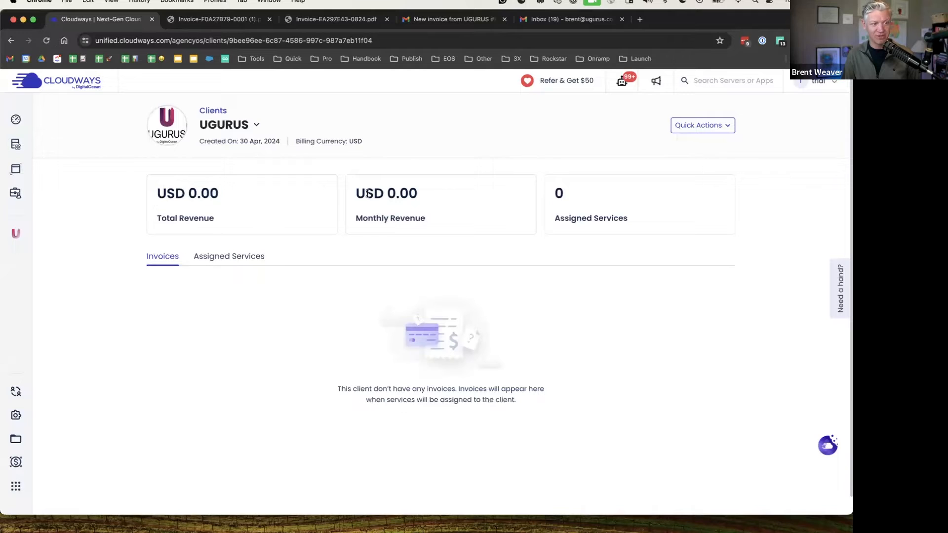
drag(362, 193, 417, 192)
click(427, 192)
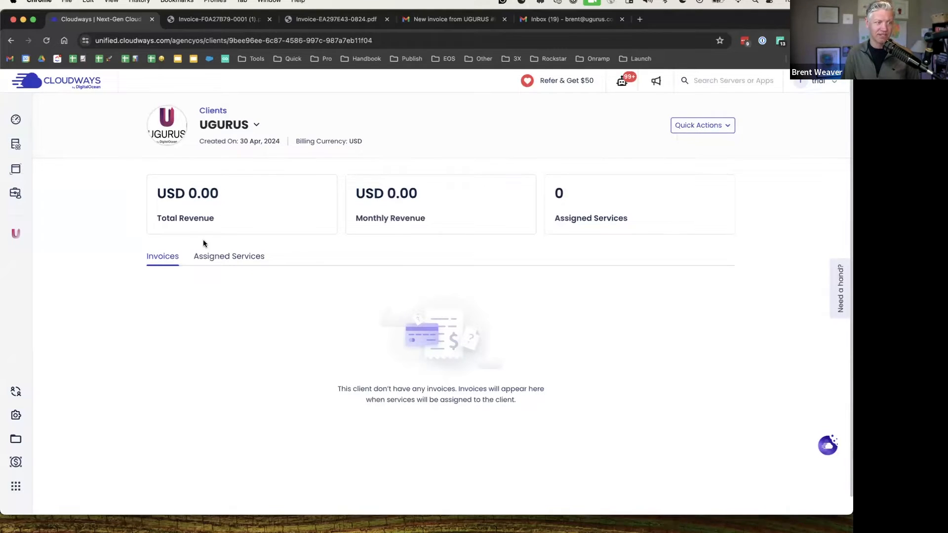
click(216, 258)
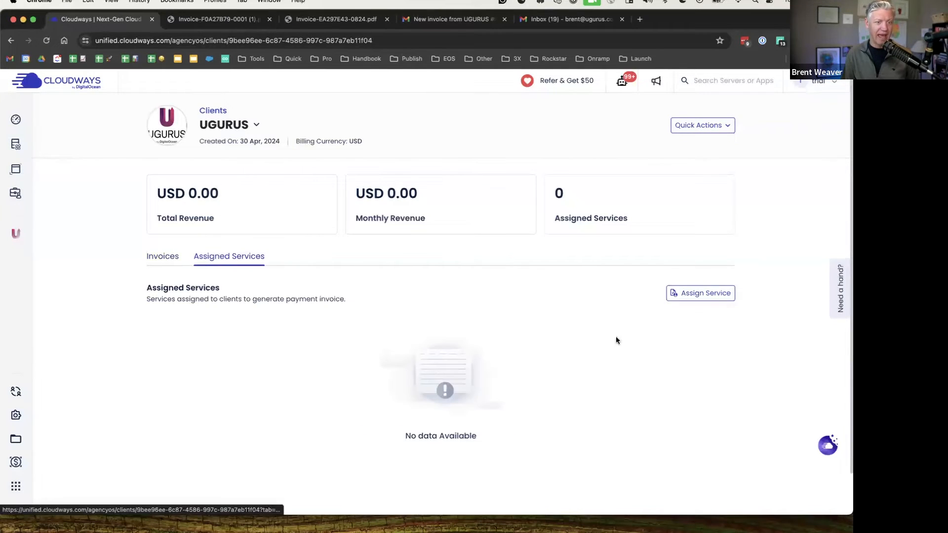
click(704, 293)
click(188, 287)
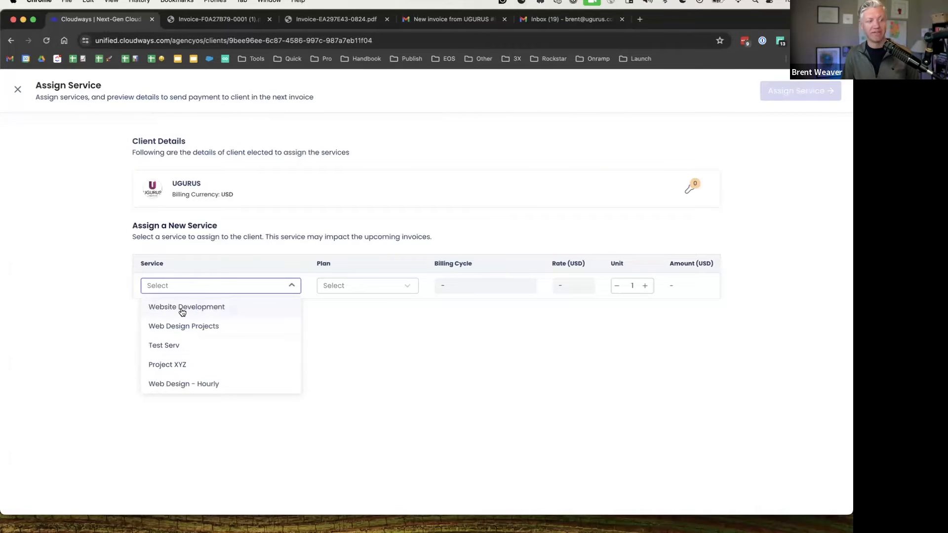
click(184, 310)
click(378, 284)
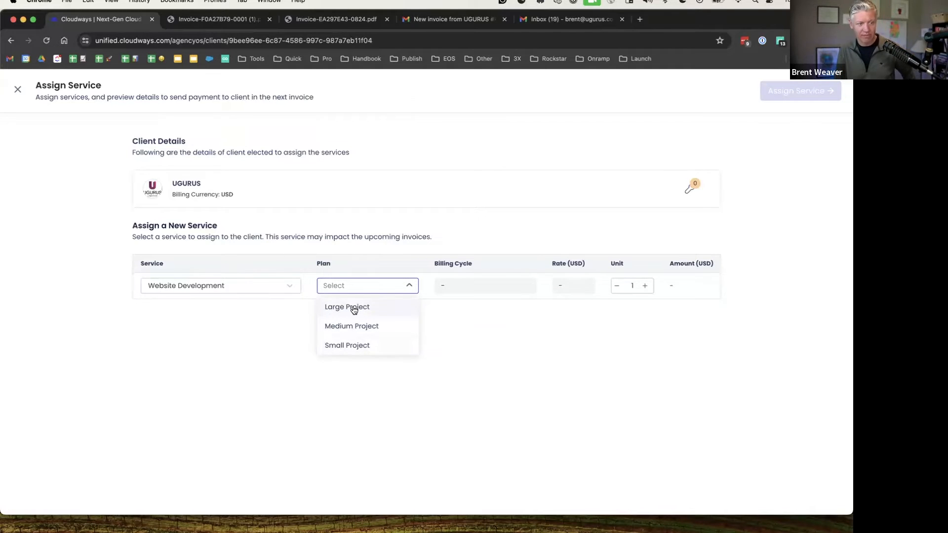
click(344, 307)
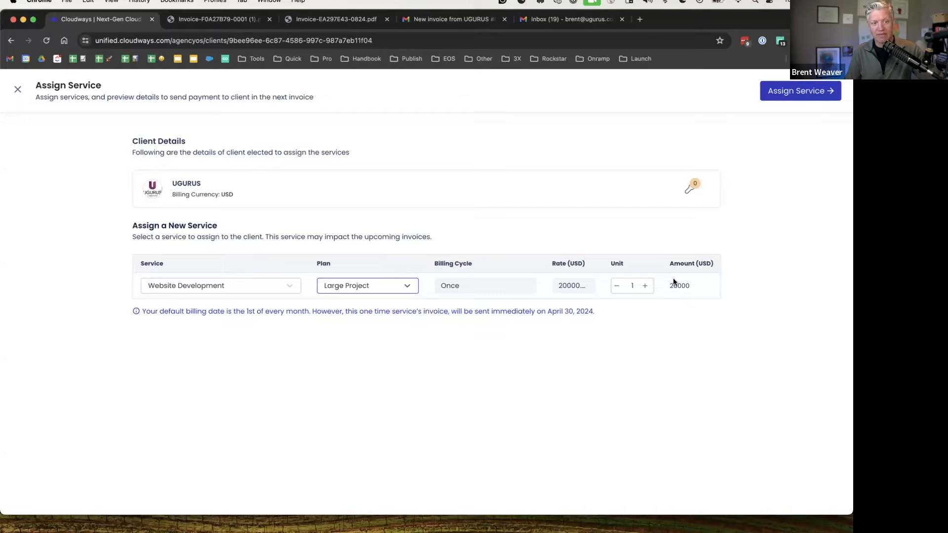
click(401, 286)
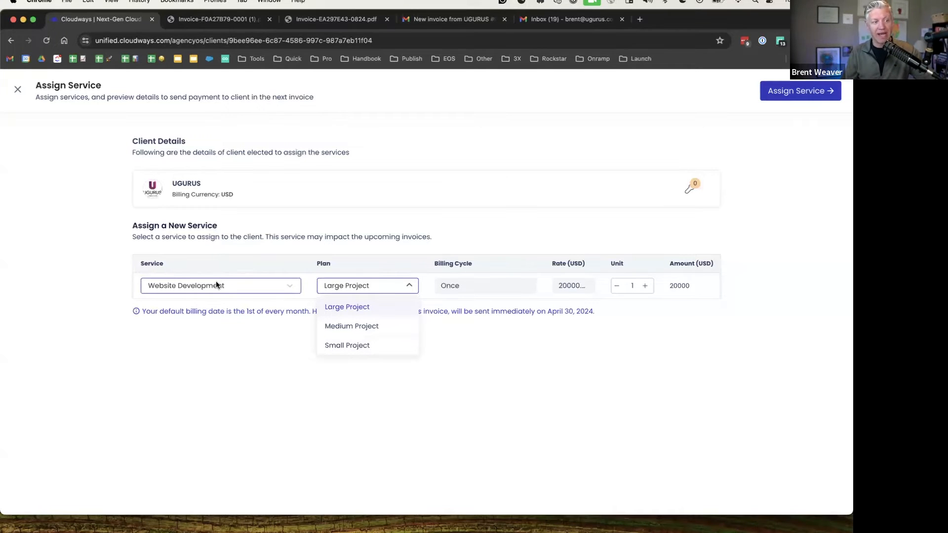
click(246, 307)
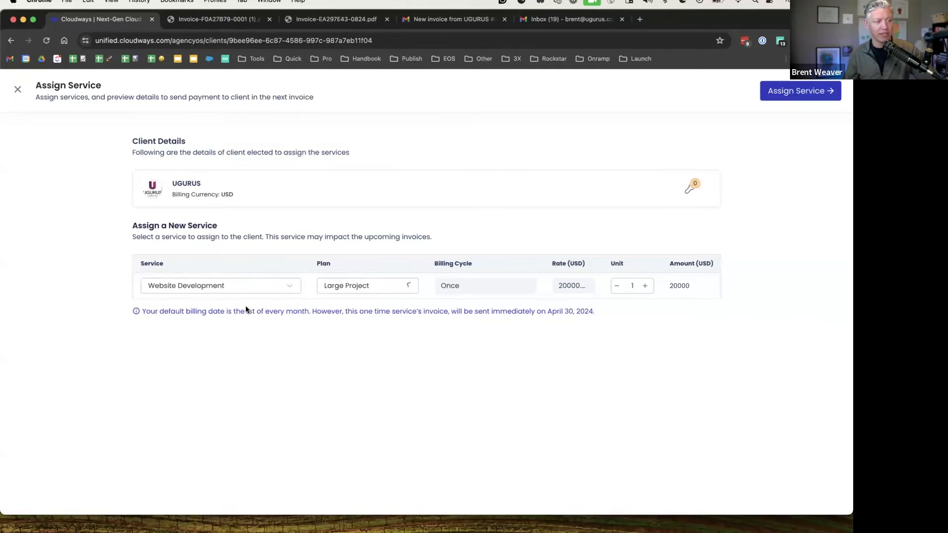
click(224, 285)
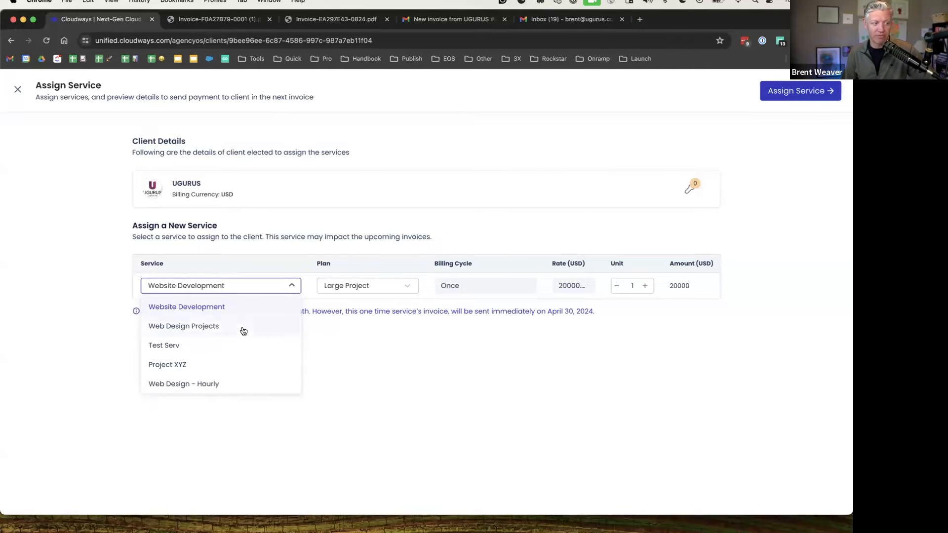
click(170, 385)
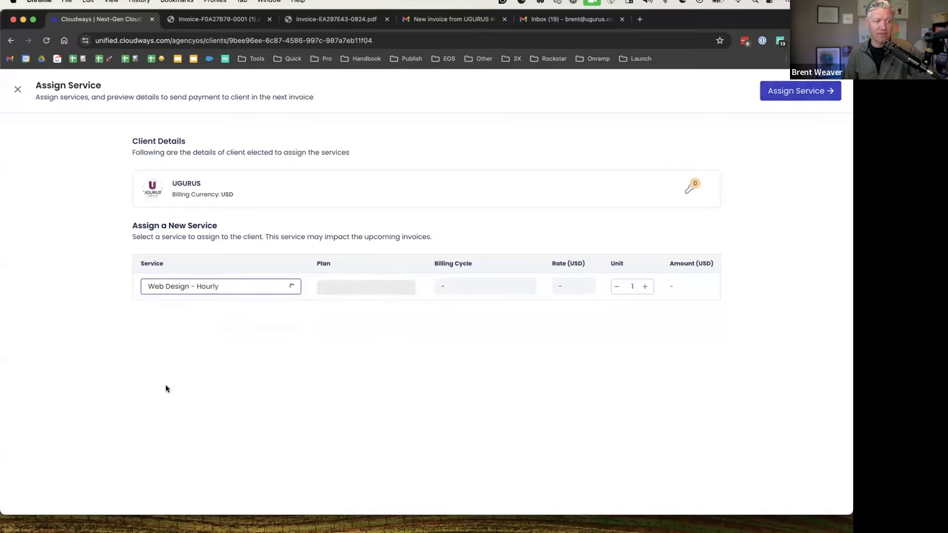
click(348, 286)
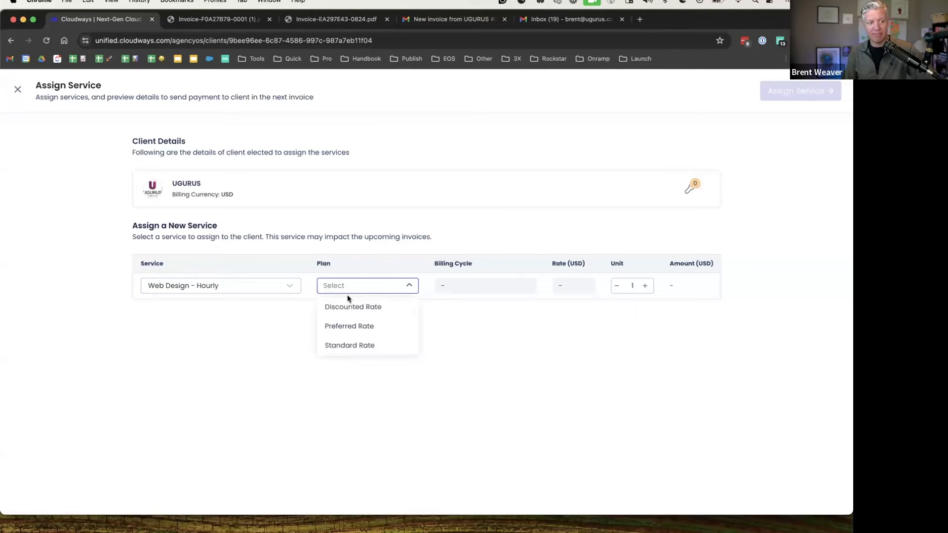
click(373, 327)
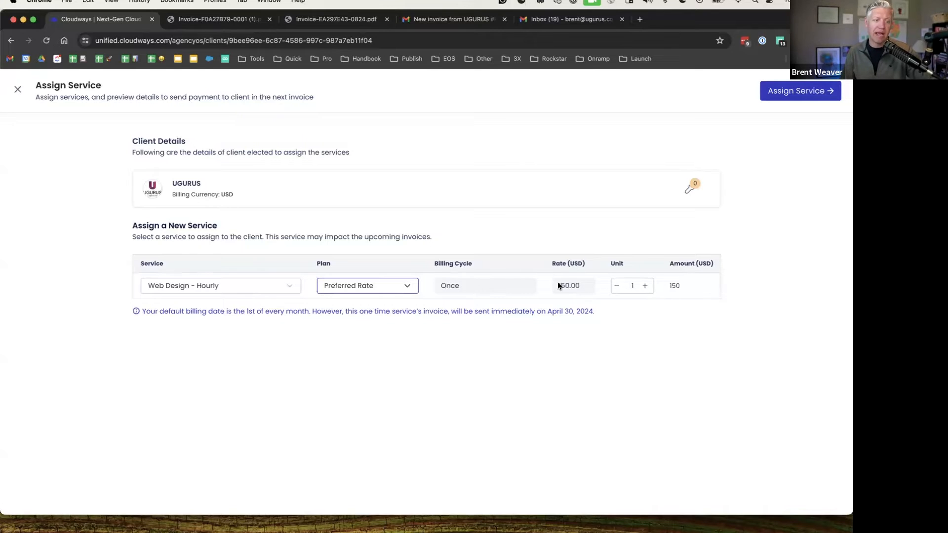
click(645, 287)
click(646, 287)
click(646, 286)
click(645, 287)
click(645, 287)
click(646, 287)
click(645, 287)
click(646, 286)
click(645, 286)
click(645, 286)
click(645, 287)
click(645, 286)
click(645, 287)
click(646, 287)
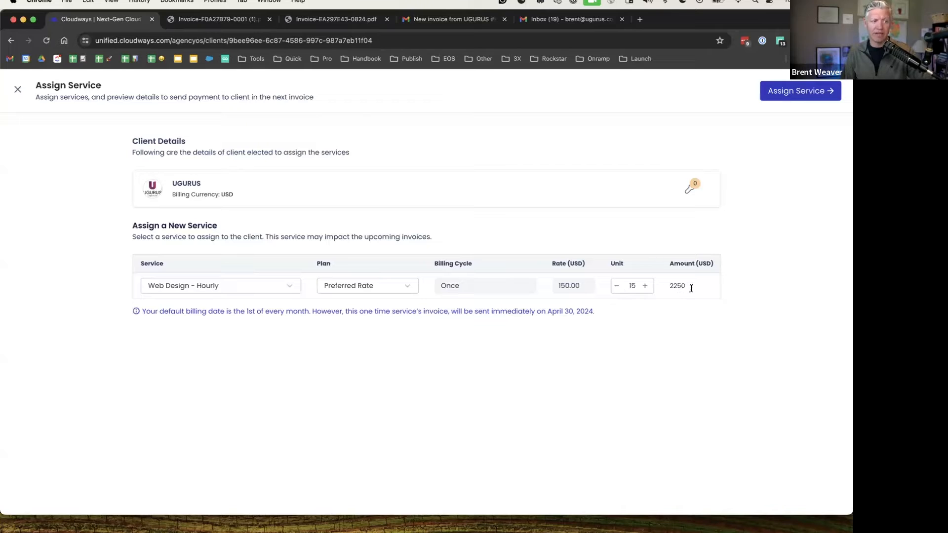
click(239, 286)
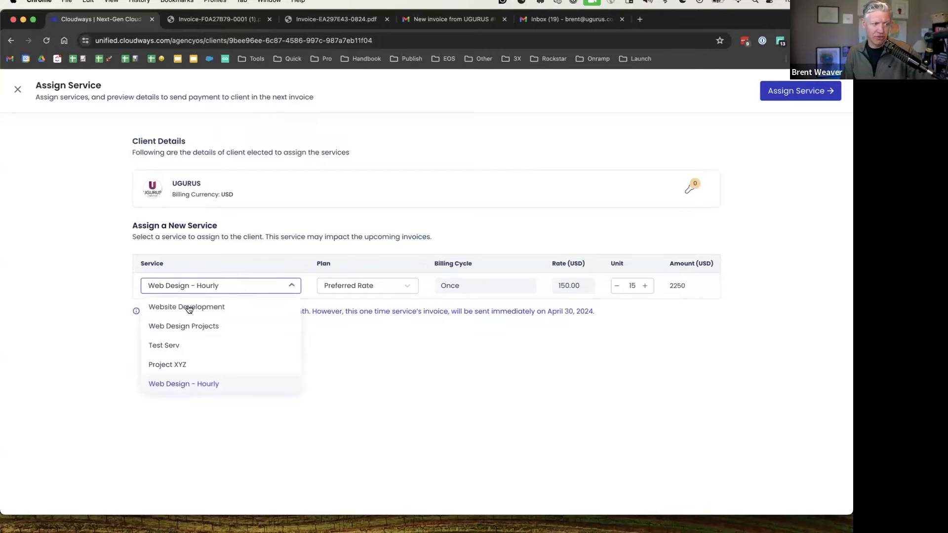
click(187, 307)
click(348, 286)
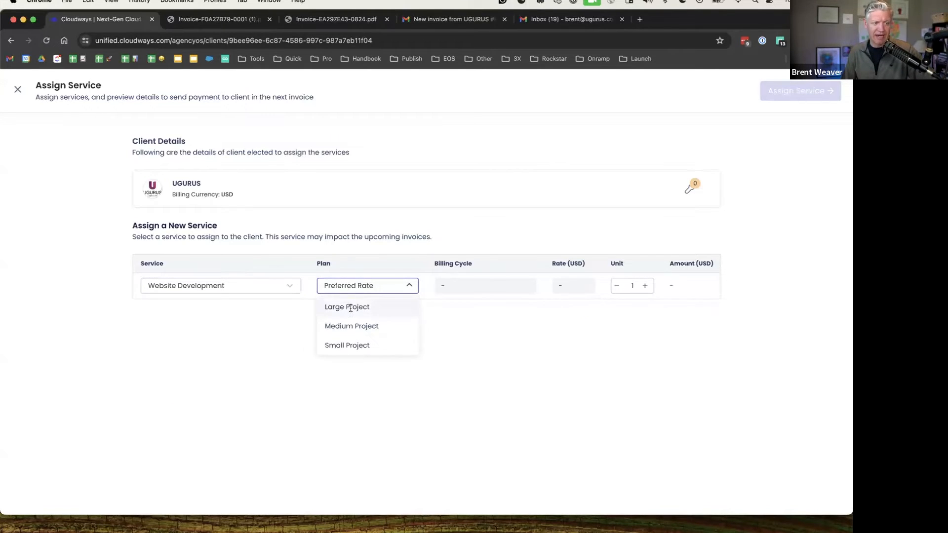
click(350, 307)
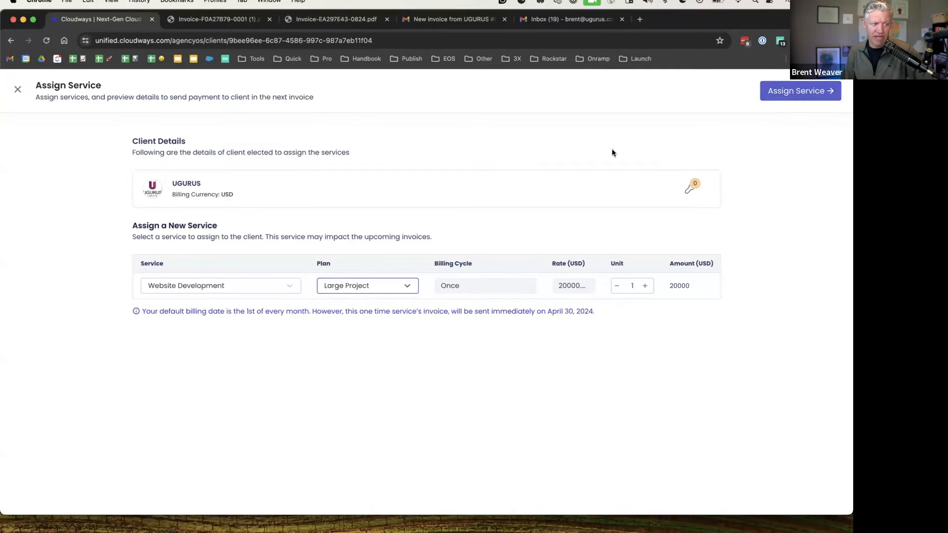
drag(150, 312, 600, 313)
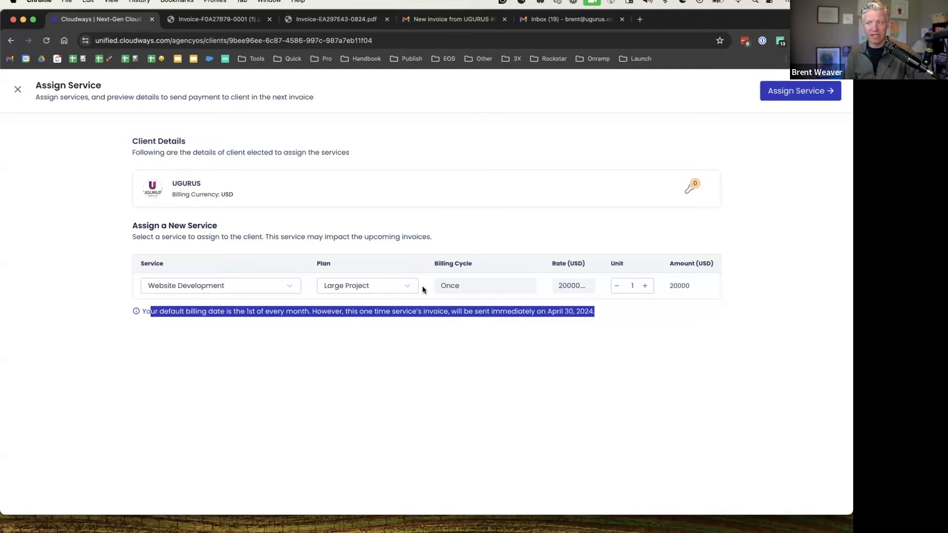
click(735, 346)
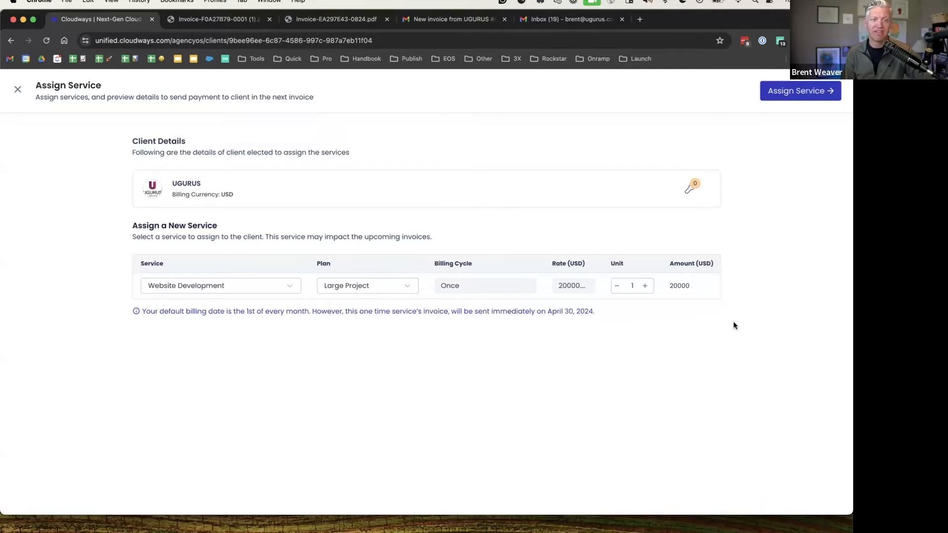
Assign Website Development to UGURUS and check the open USD 20000 invoice due 5 May 2024
click(791, 93)
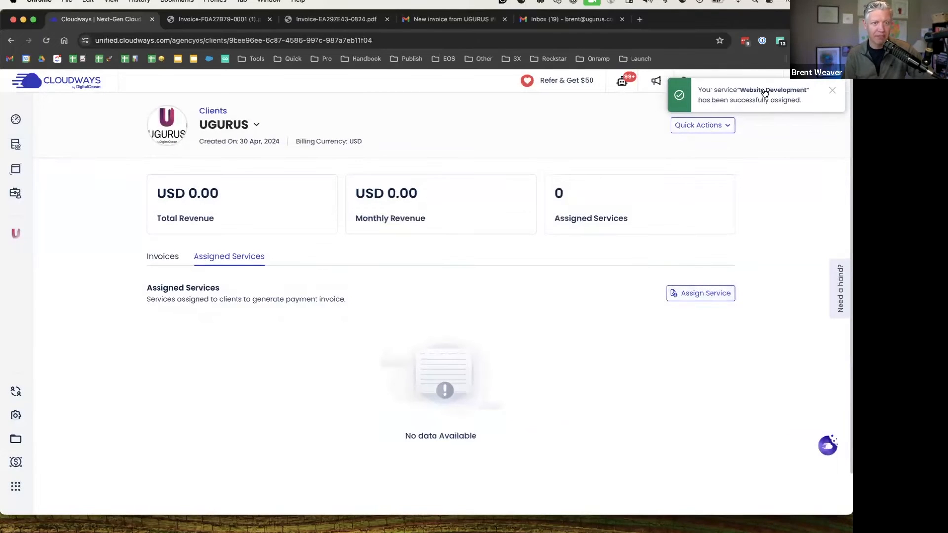
click(170, 257)
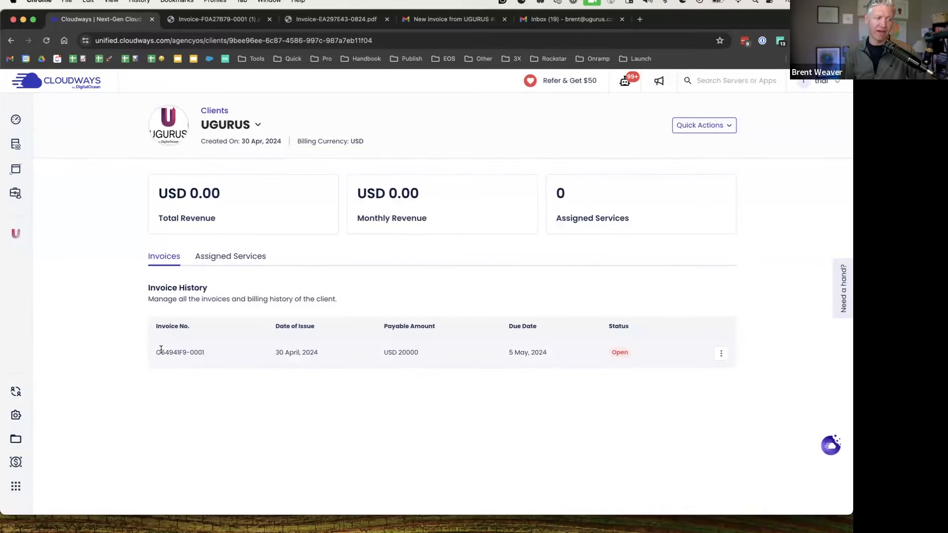
drag(276, 352, 437, 362)
click(342, 357)
click(441, 366)
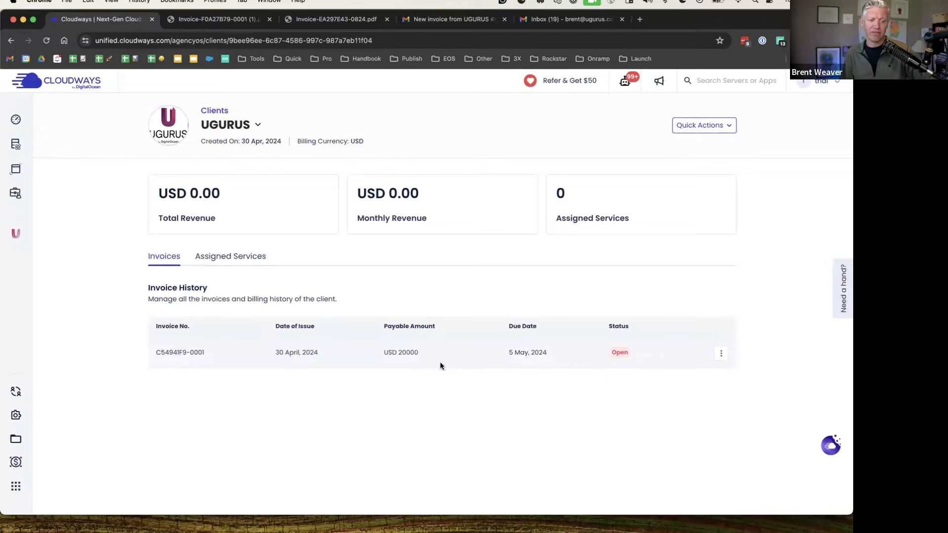
click(559, 353)
click(722, 353)
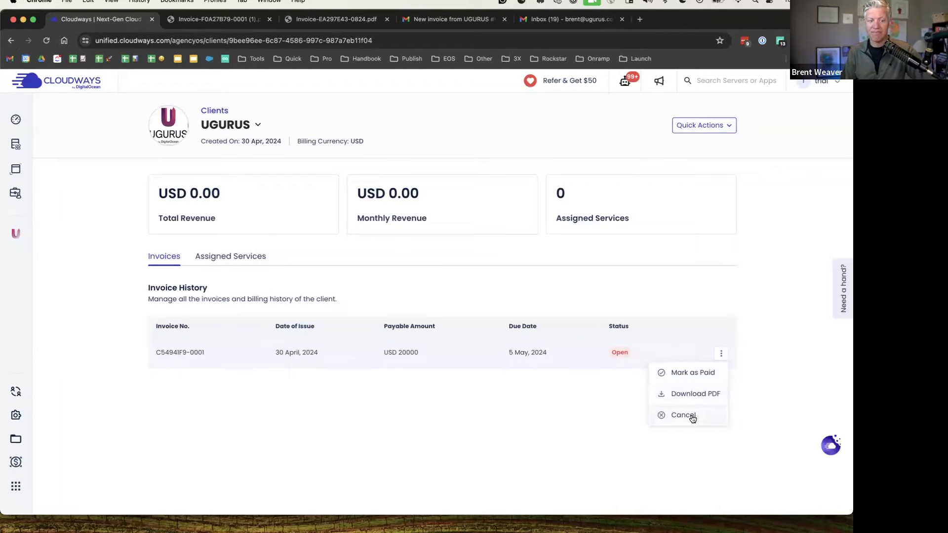
click(776, 382)
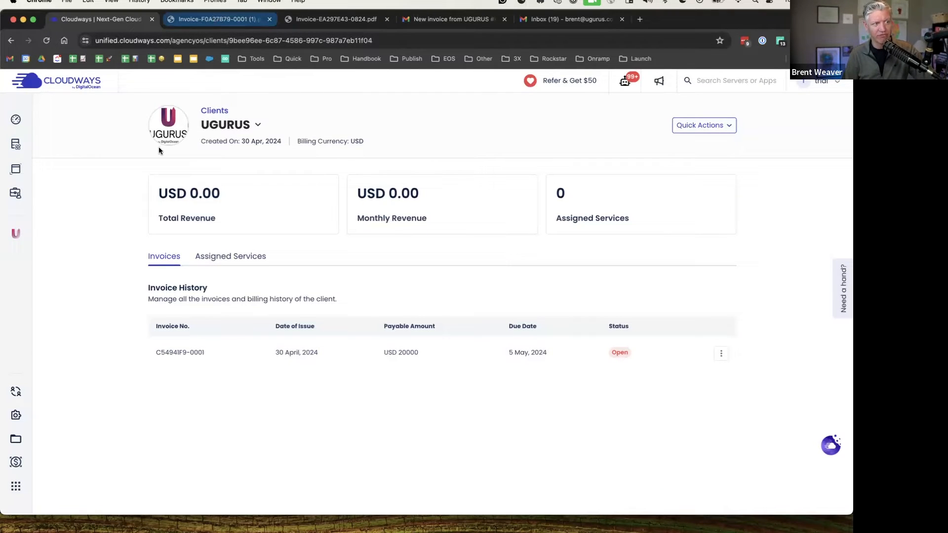
Review the Invoice-F0A27B79-0001 PDF, follow its helpdesk link, then go back to the invoice
click(239, 20)
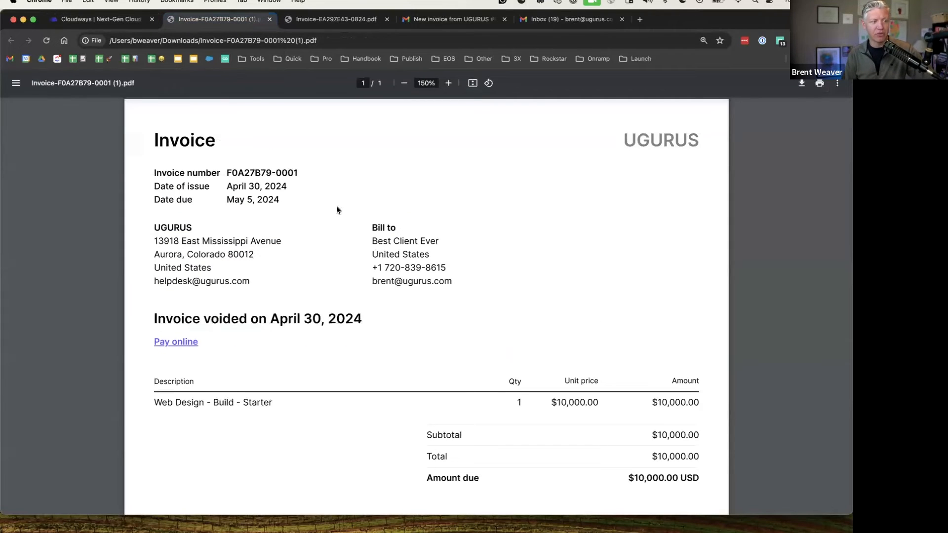
drag(154, 226, 228, 290)
click(247, 283)
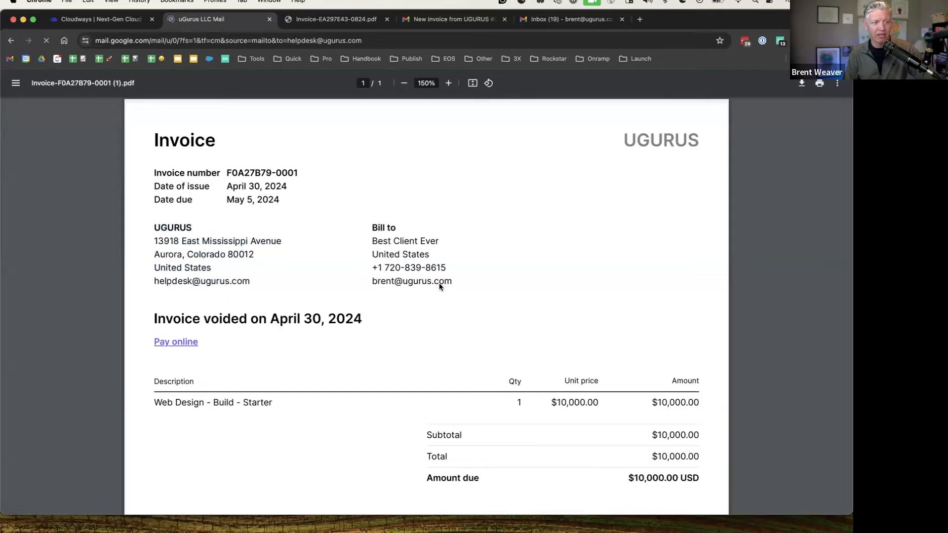
click(10, 42)
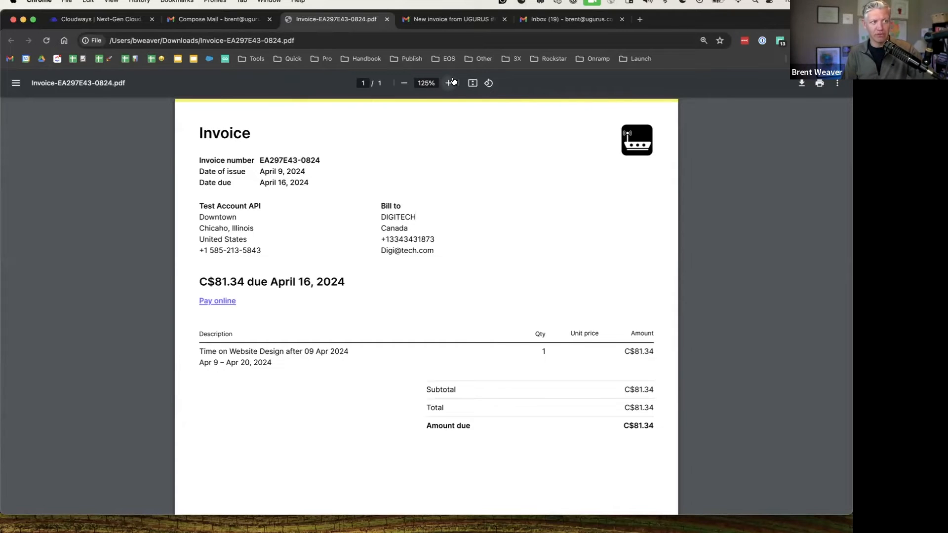
Read the 'New invoice from UGURUS' email and follow its payment link to the void $12.00 Stripe invoice
click(438, 21)
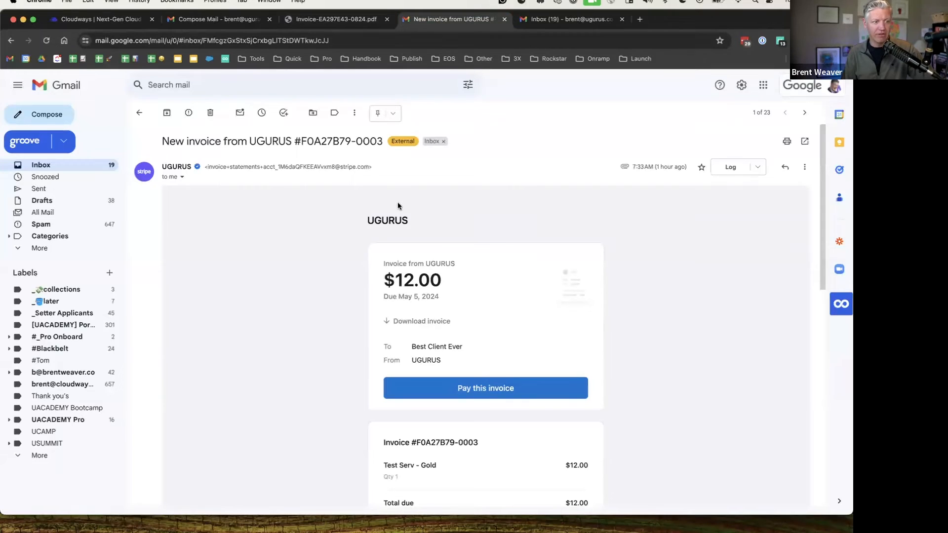
drag(161, 141, 381, 140)
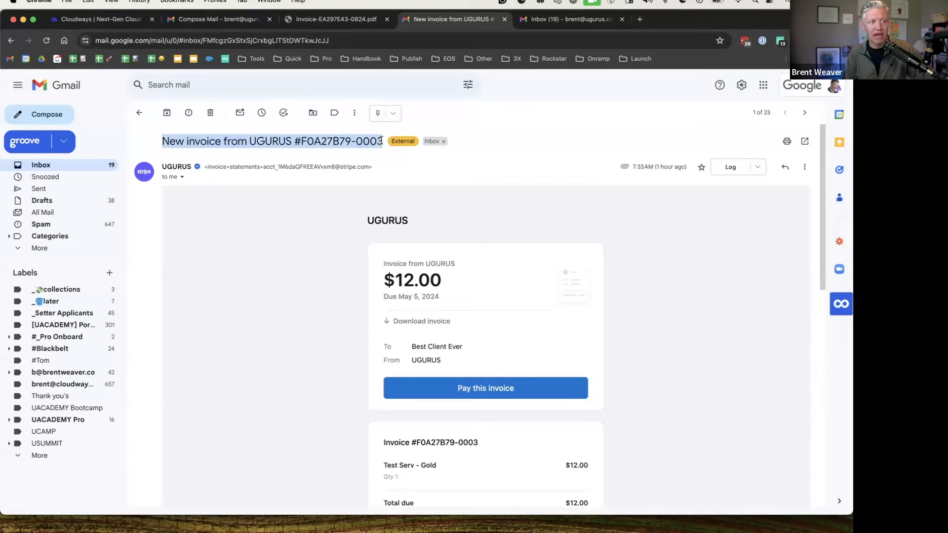
scroll(307, 263, down, 2)
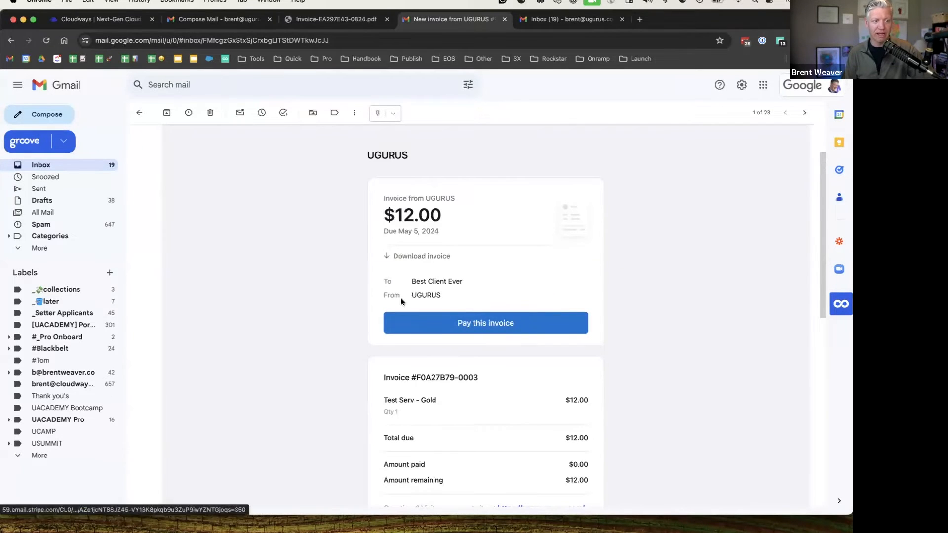
scroll(435, 302, down, 3)
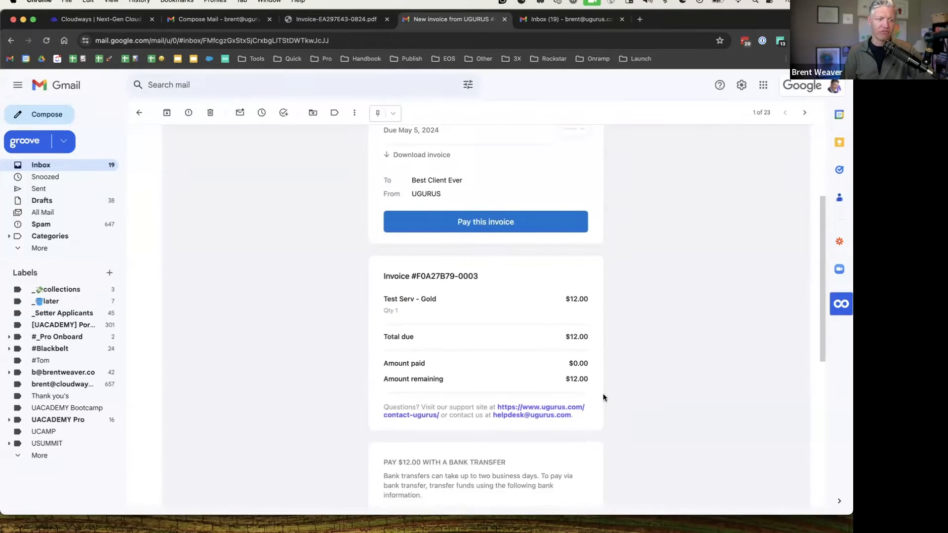
scroll(626, 380, up, 4)
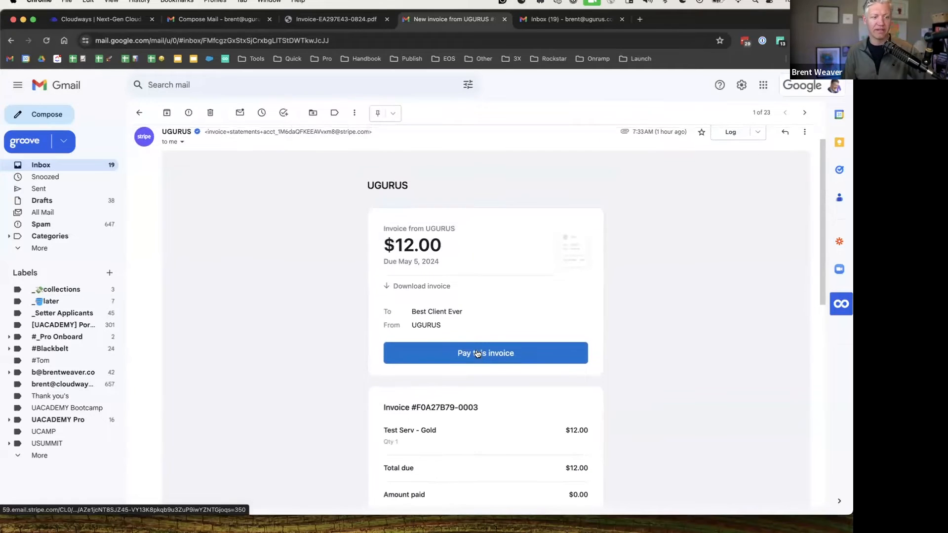
click(477, 354)
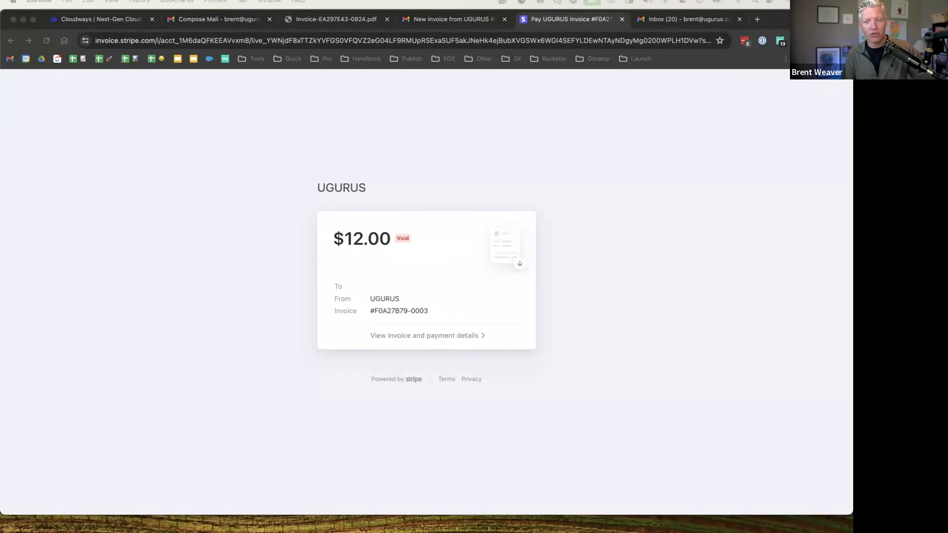
Glance at the presentation slides, then return to the UGURUS client page in Cloudways
key(ctrl+Left)
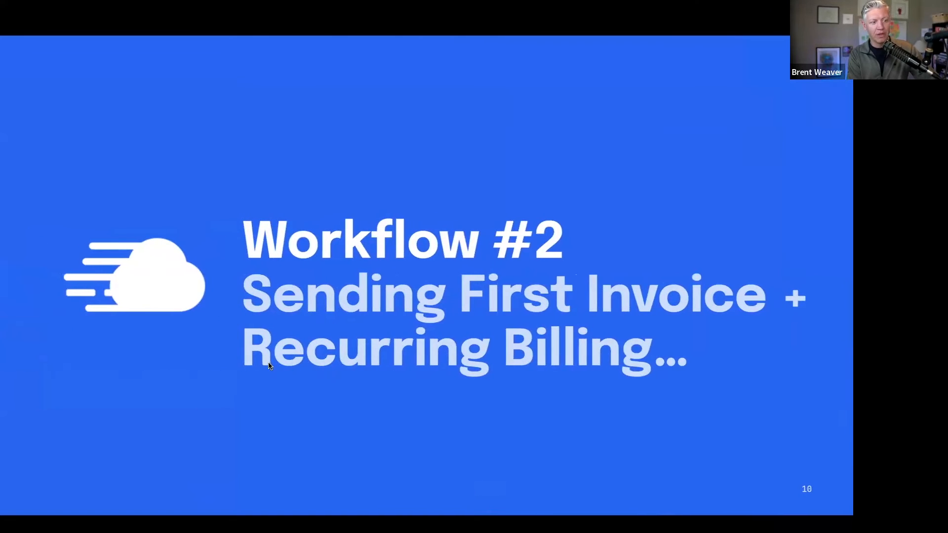
key(ctrl+Right)
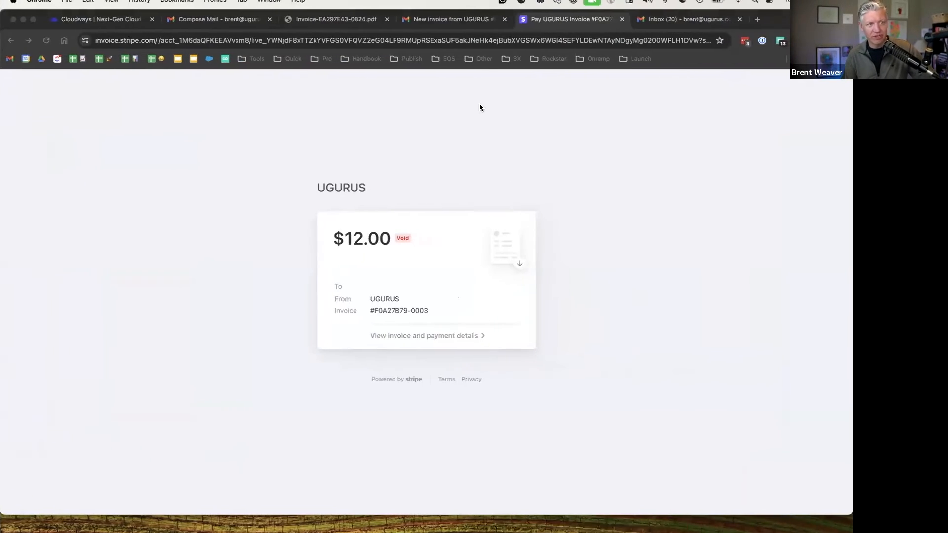
click(111, 25)
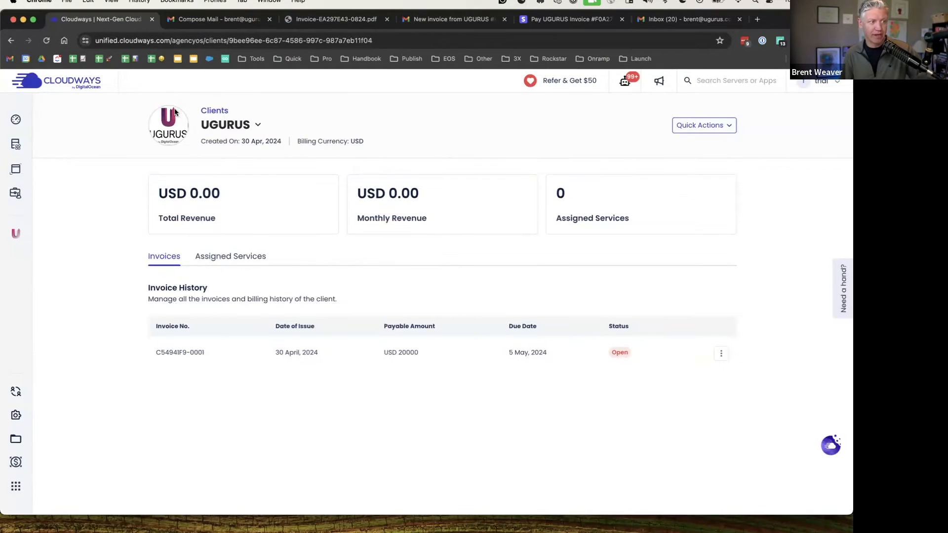
Start a new service named Web Hosting, described as 'Basic web hosting for my clients websites apps'
click(213, 112)
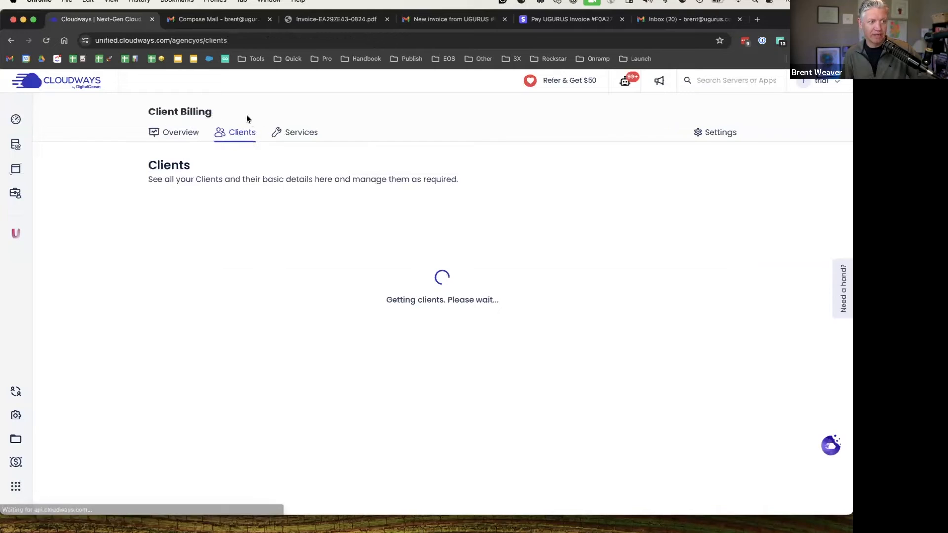
click(302, 132)
scroll(642, 202, down, 2)
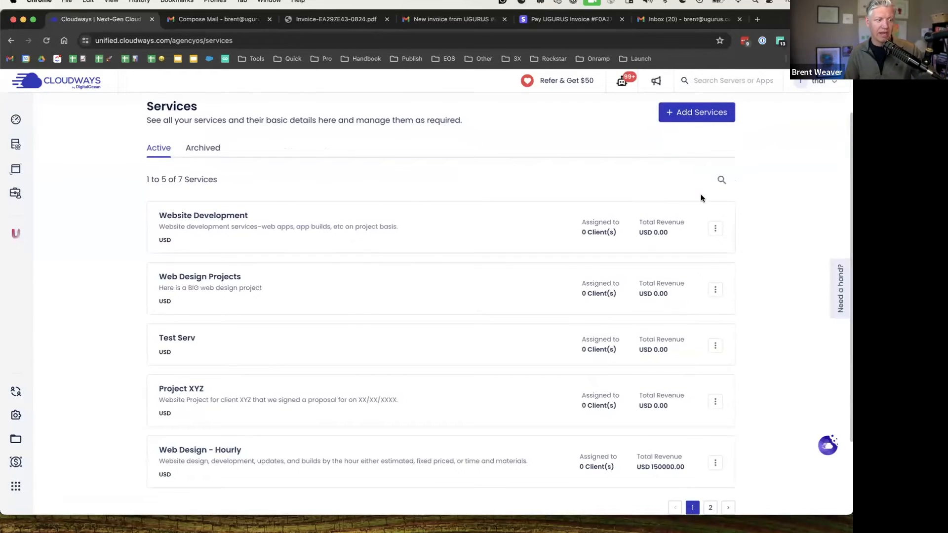
scroll(701, 198, up, 2)
click(695, 166)
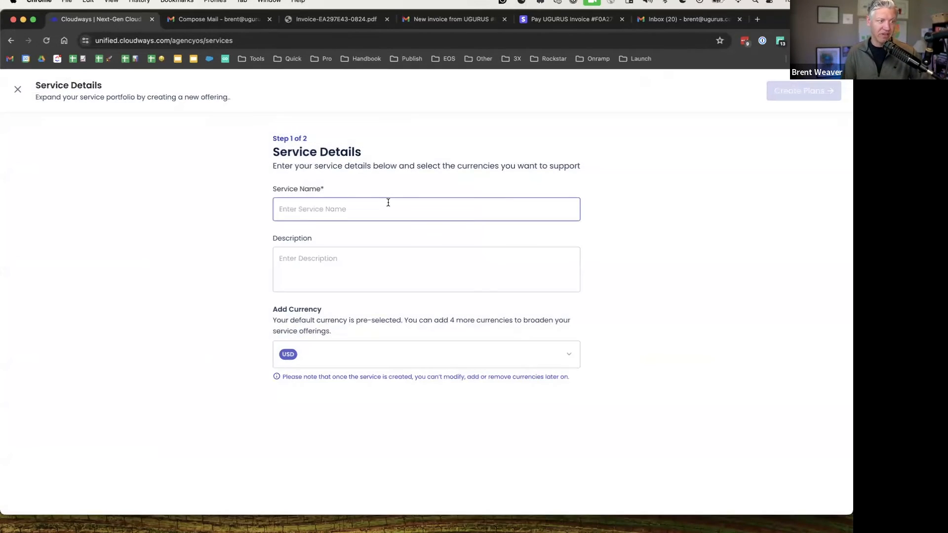
text(Web)
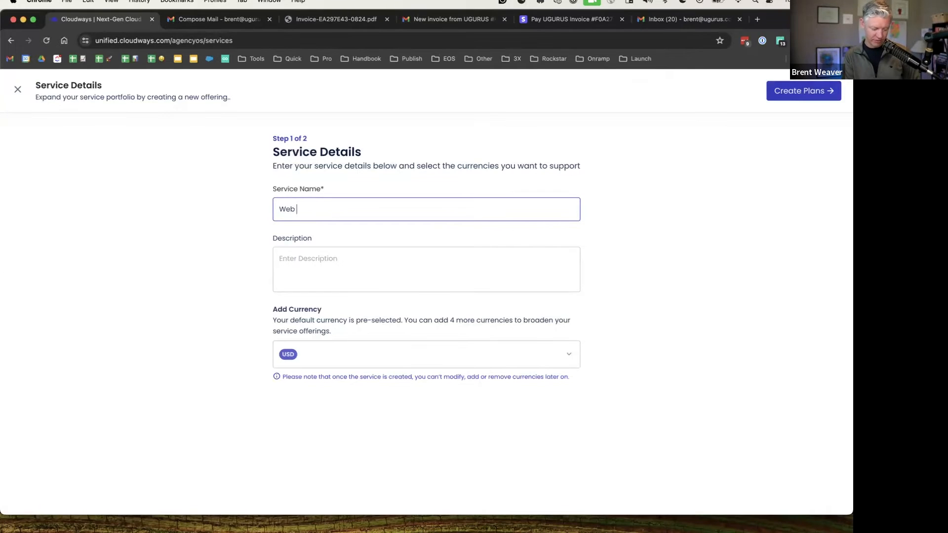
text( Hosting)
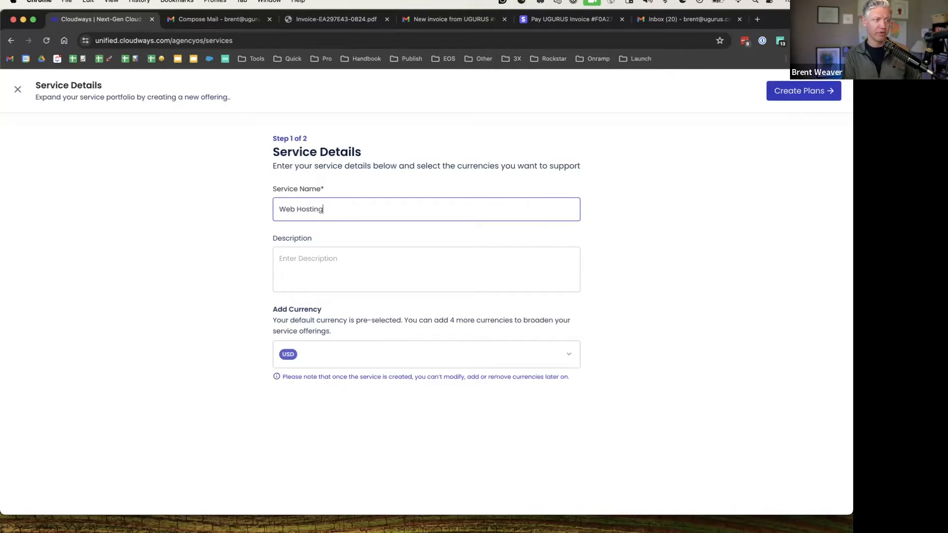
click(342, 285)
text(Basi)
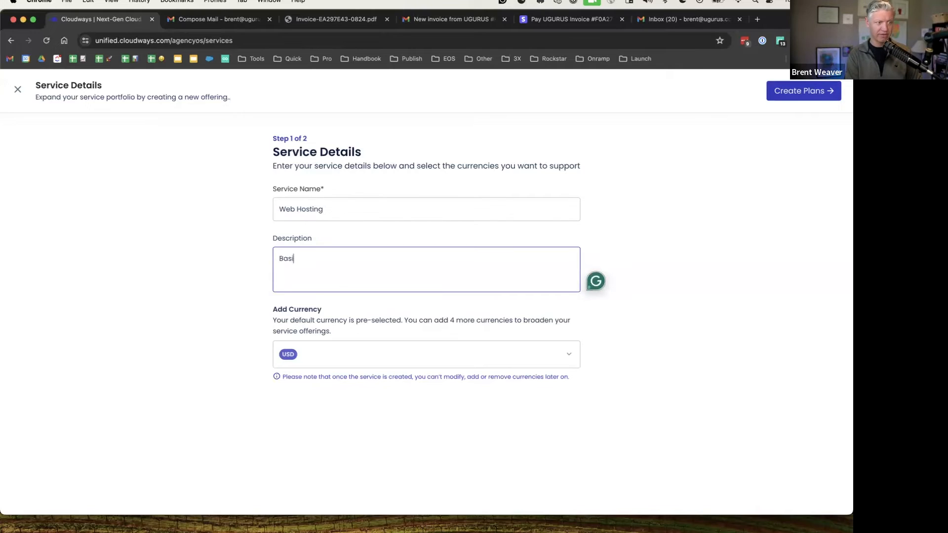
text(c web hosting for my )
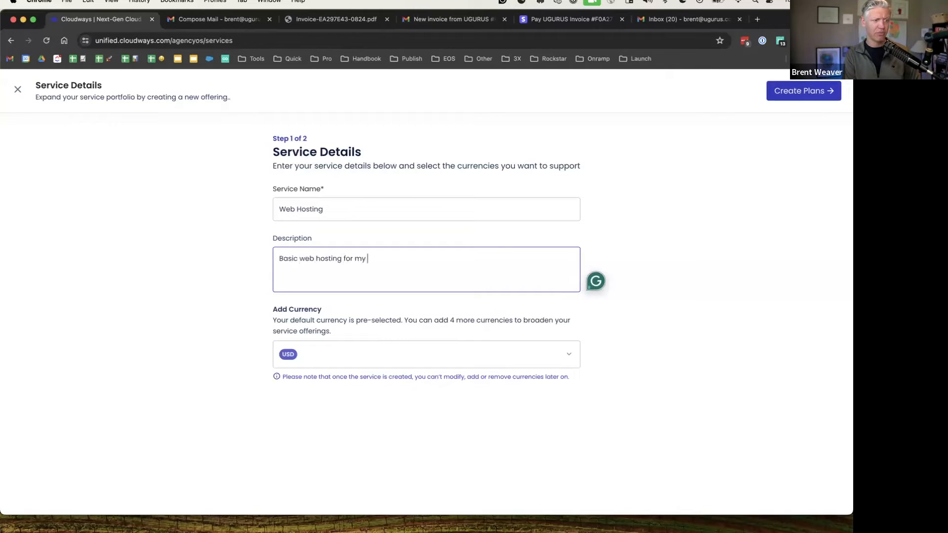
text(clients website)
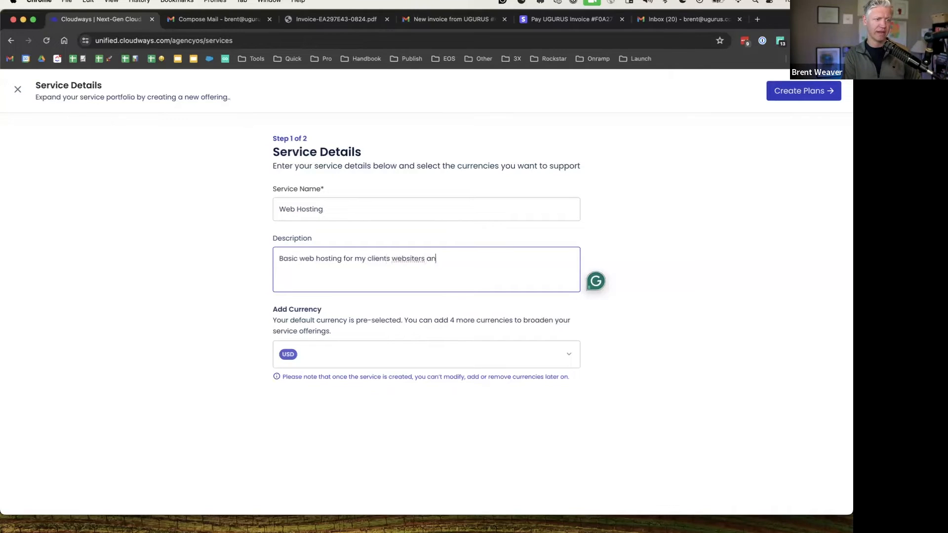
text(s apps)
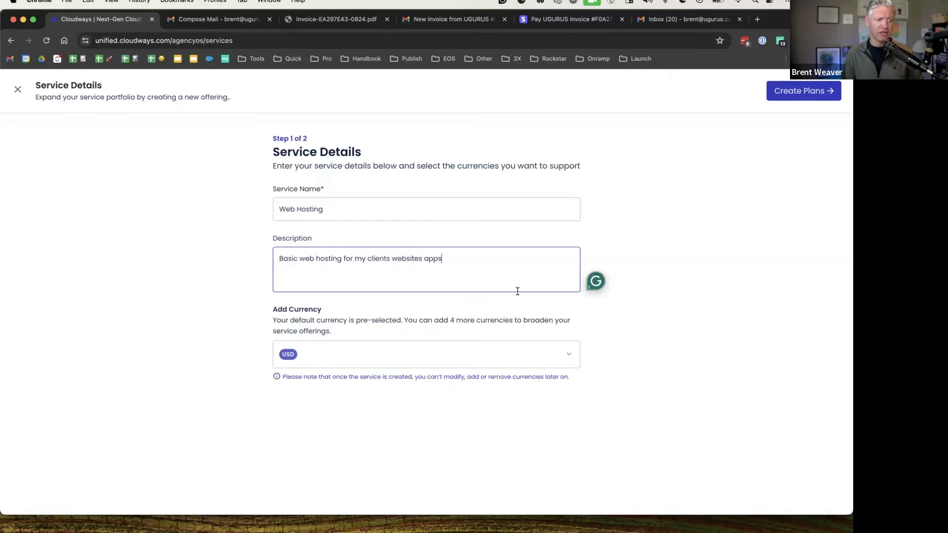
Add the Basic Hosting plan billed monthly at 100 USD
click(805, 91)
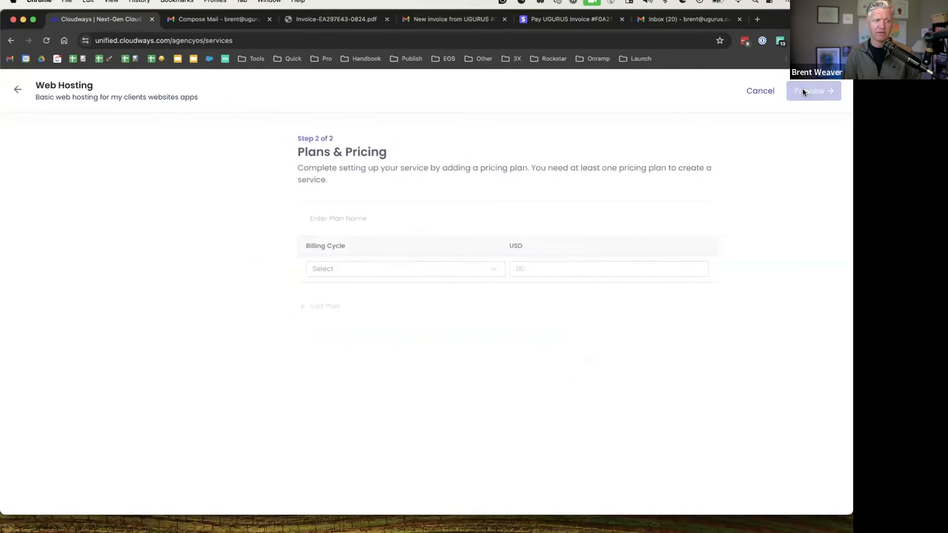
click(300, 217)
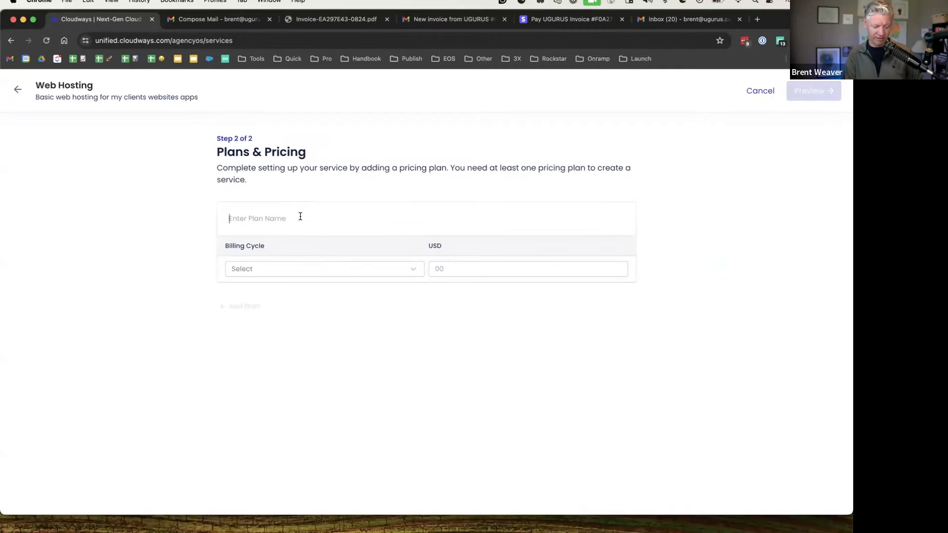
text(Basic Hosting)
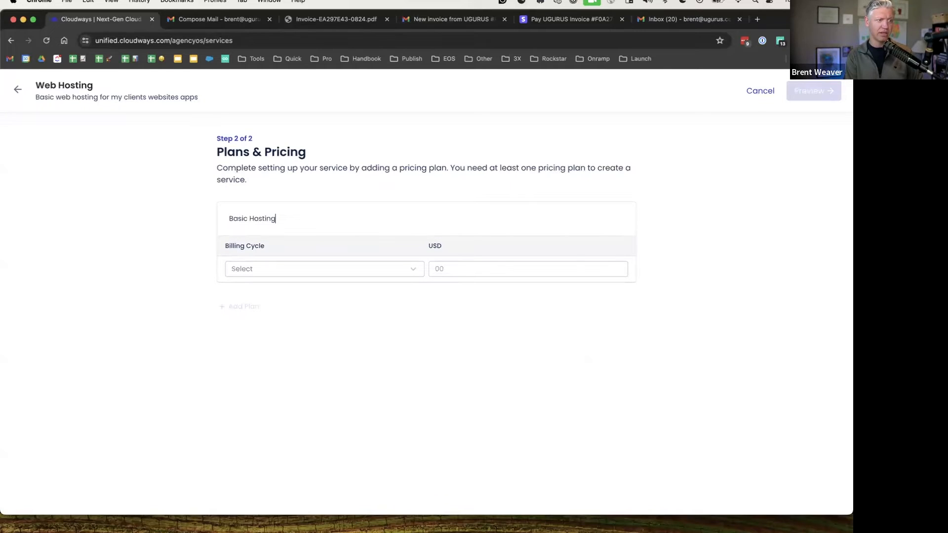
click(300, 268)
click(253, 310)
click(461, 265)
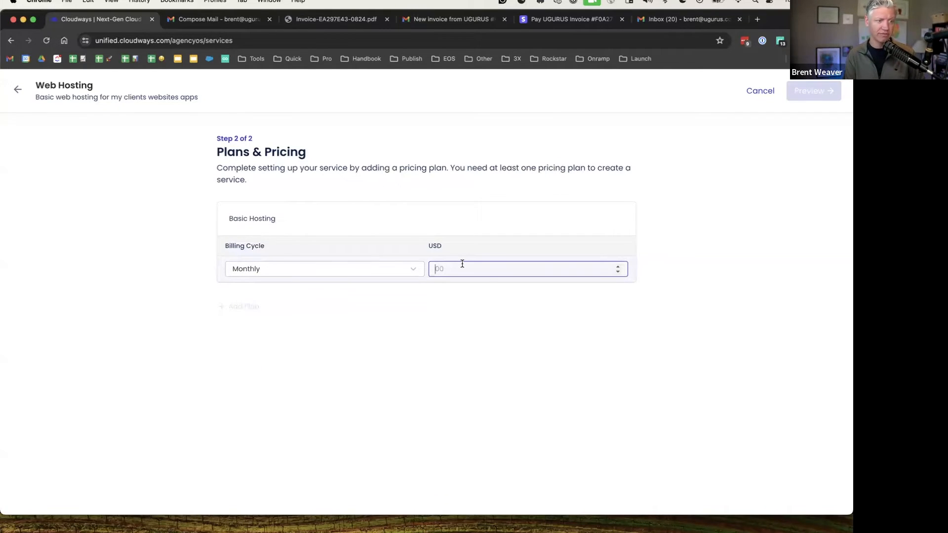
text(1)
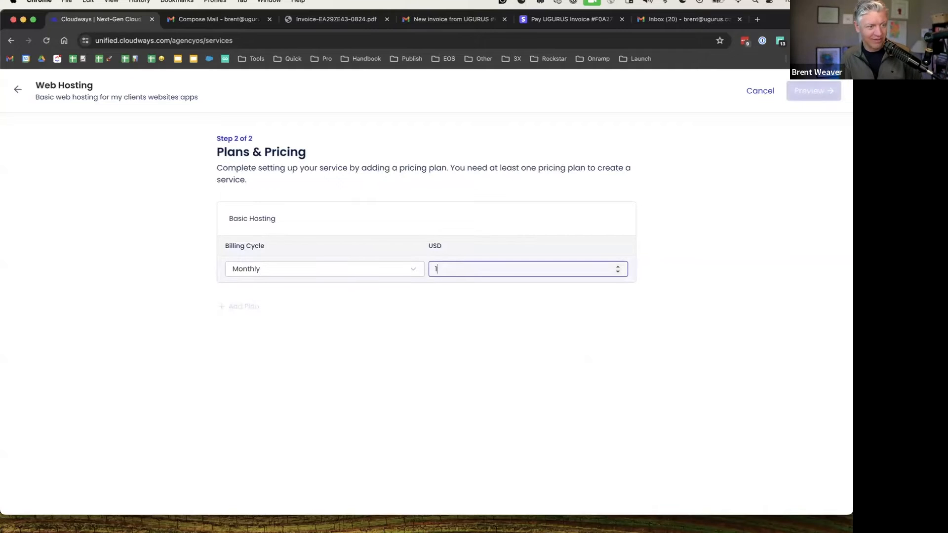
text(00)
click(384, 289)
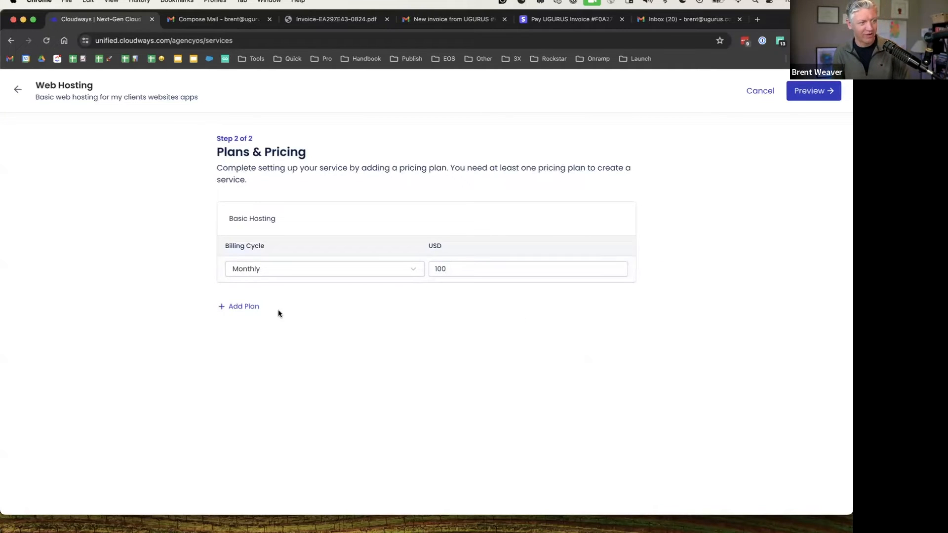
Add a Premium Hosting plan billed monthly at 200 USD
click(243, 306)
click(260, 309)
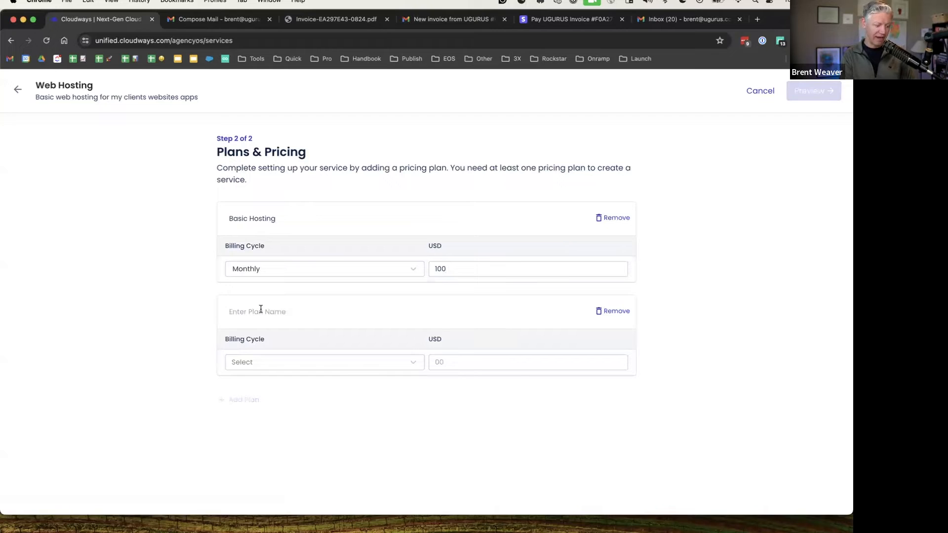
text(P)
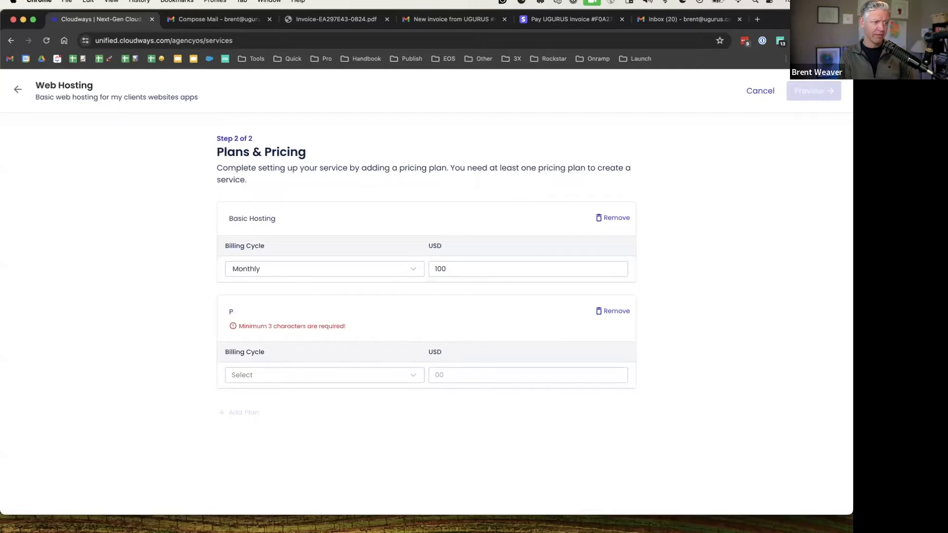
text(remium Hosting)
key(BackSpace)
key(BackSpace)
key(BackSpace)
key(BackSpace)
key(BackSpace)
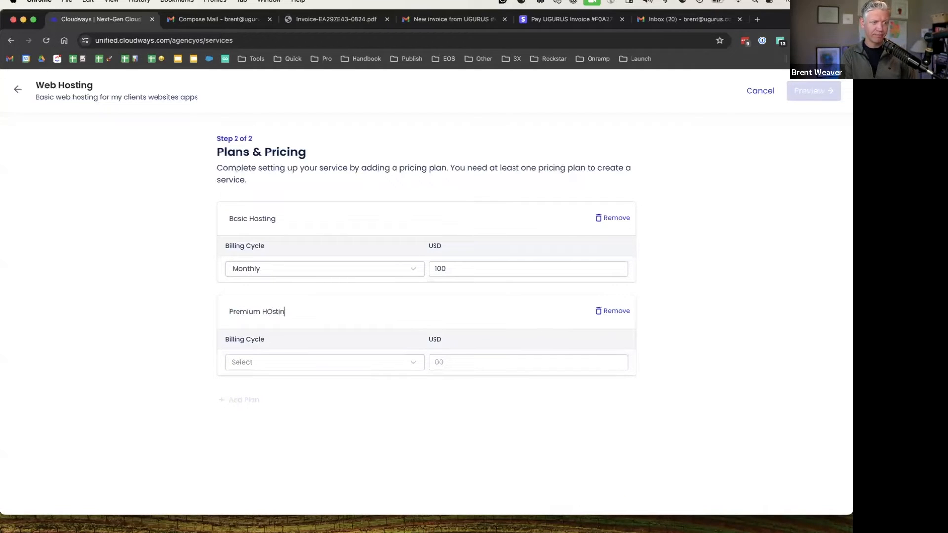
text(sting)
click(260, 360)
click(264, 408)
click(485, 360)
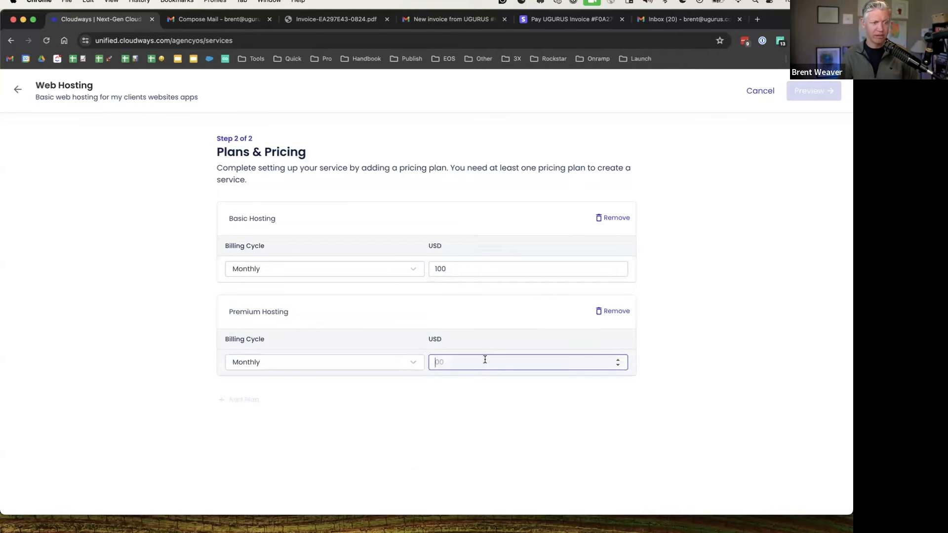
text(200)
click(499, 429)
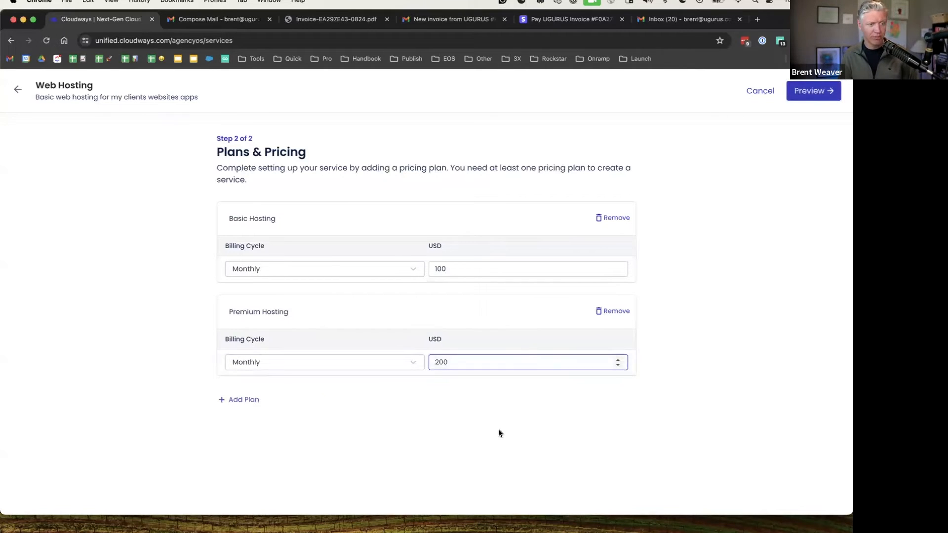
Add a VIP plan priced at 300 USD, billed monthly
click(253, 400)
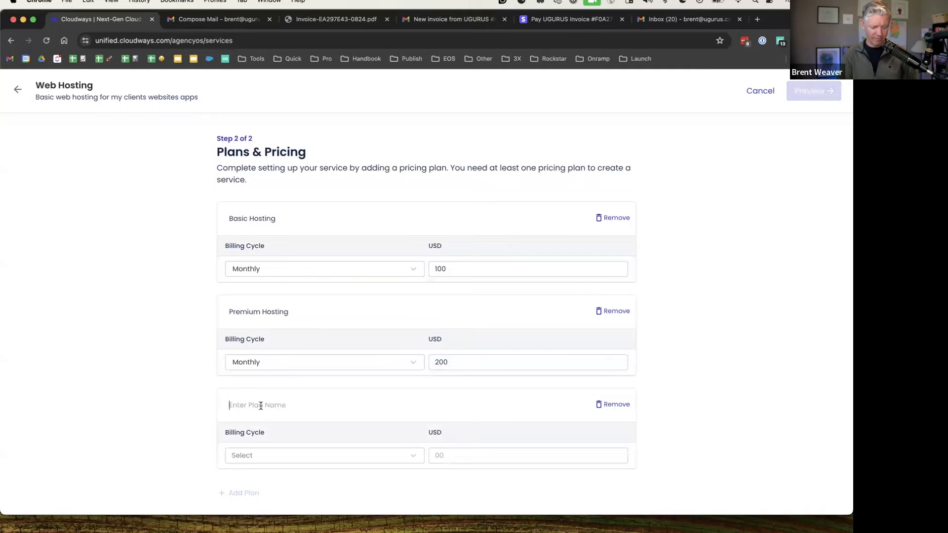
click(261, 406)
text(VIP)
click(242, 457)
click(254, 358)
click(472, 453)
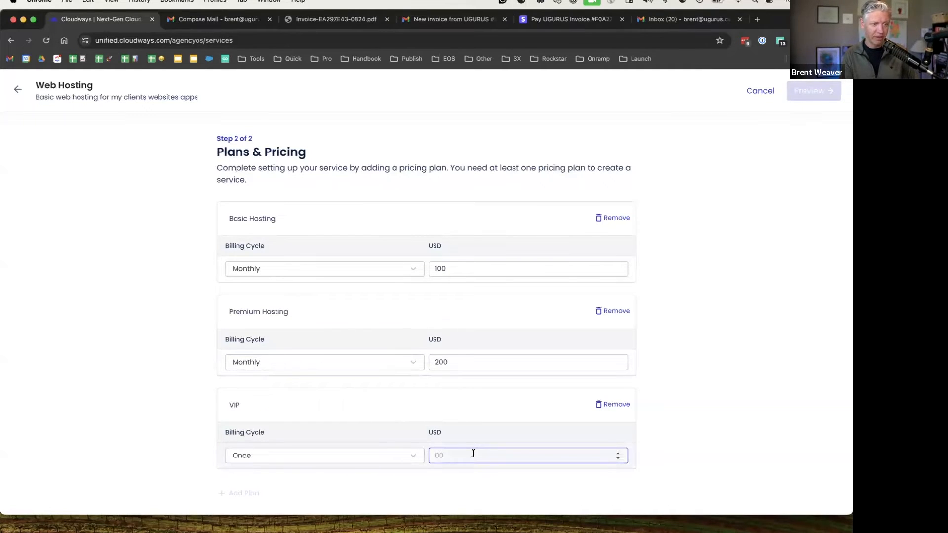
text(300)
click(769, 355)
click(228, 493)
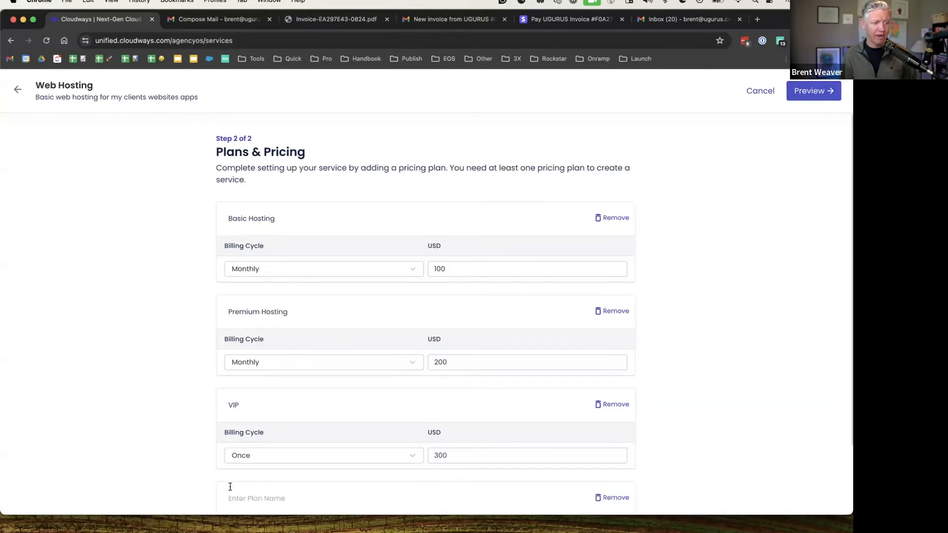
scroll(245, 469, down, 3)
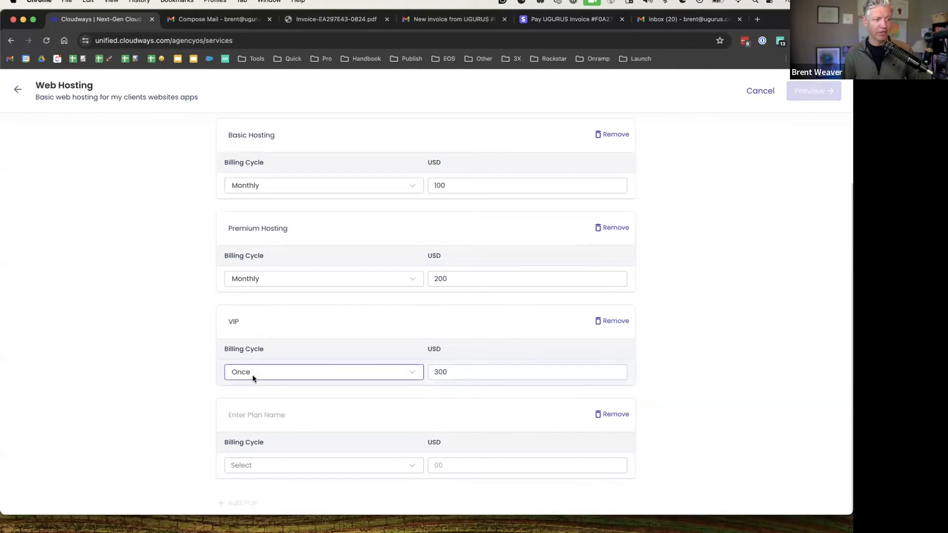
click(251, 371)
click(246, 412)
Add an Annual Basic plan billed yearly at 1000 USD
click(245, 463)
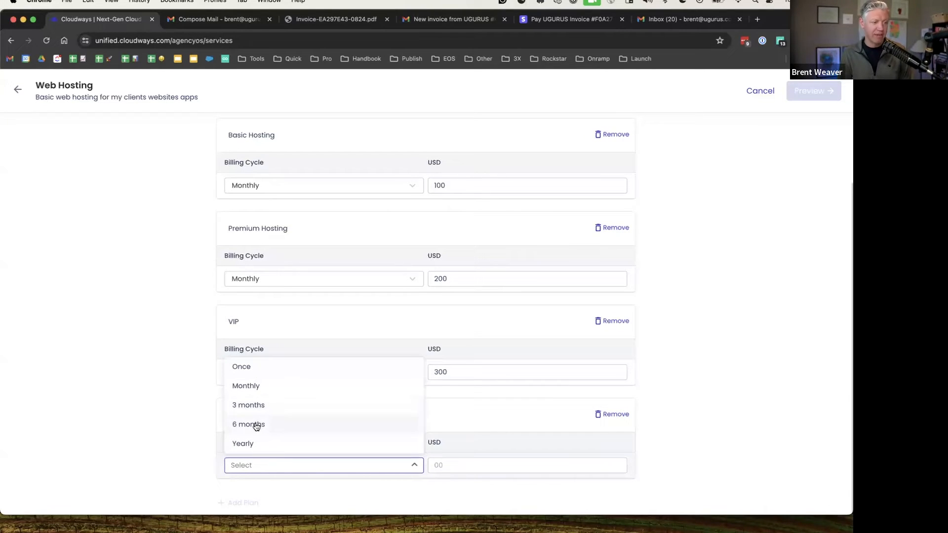
click(254, 445)
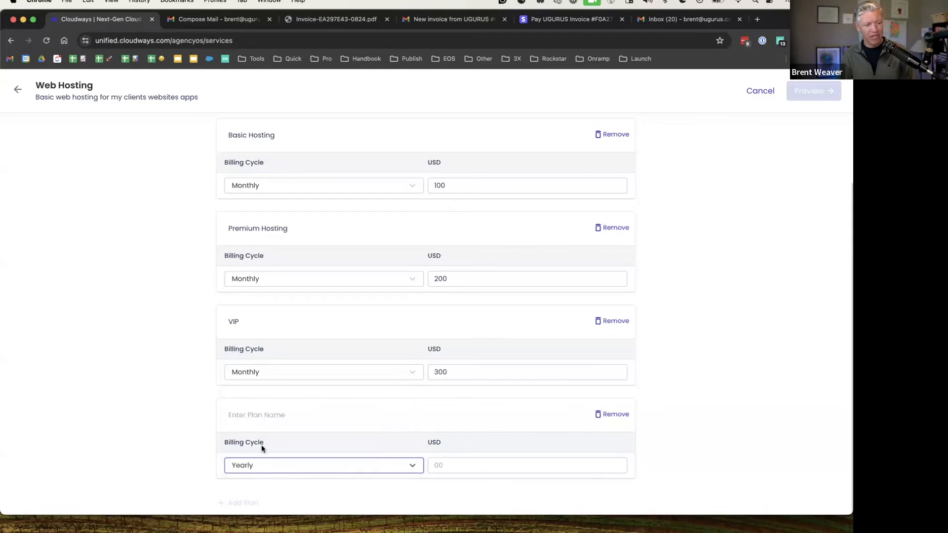
click(263, 416)
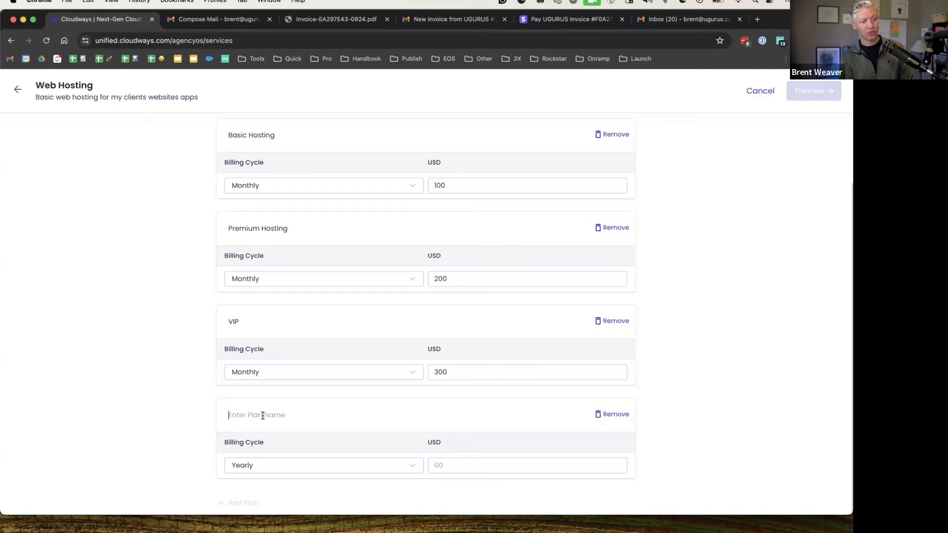
text(Annual Basic)
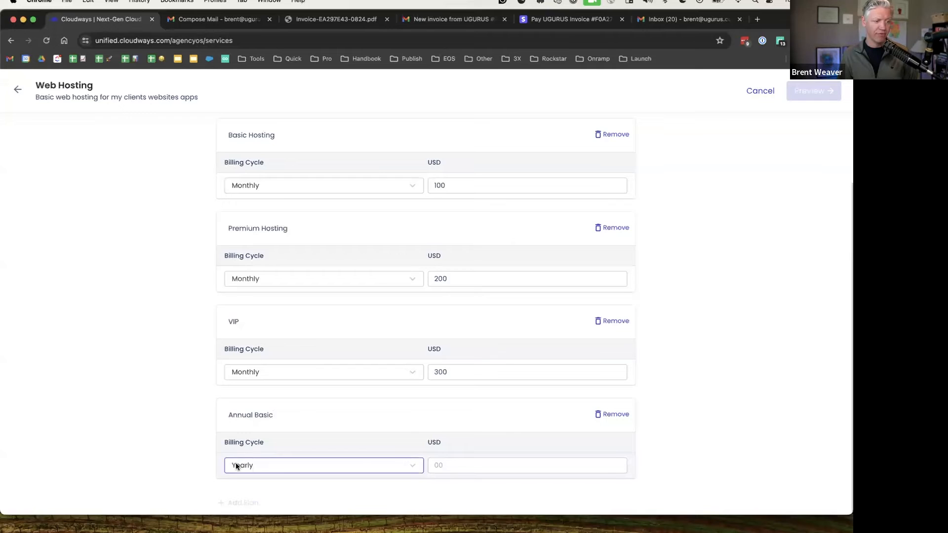
click(489, 465)
text(1000)
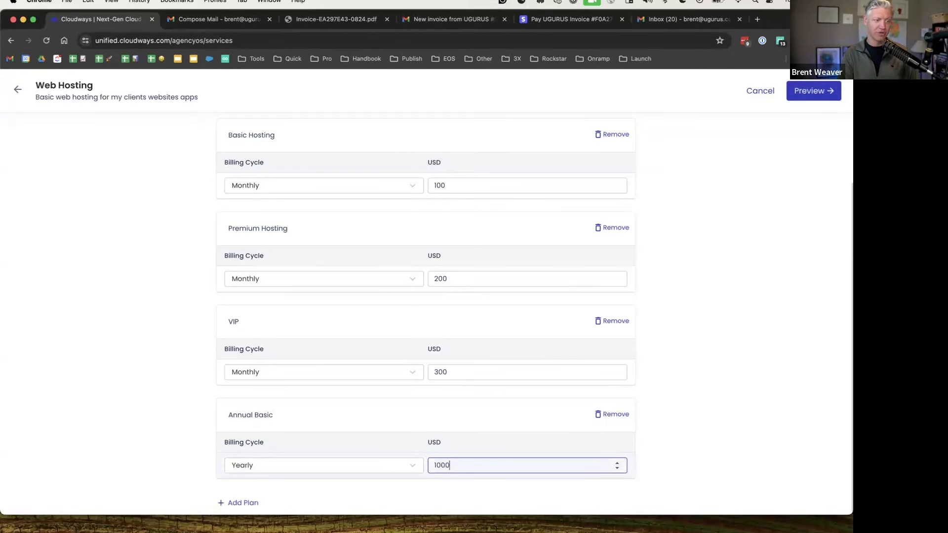
click(677, 409)
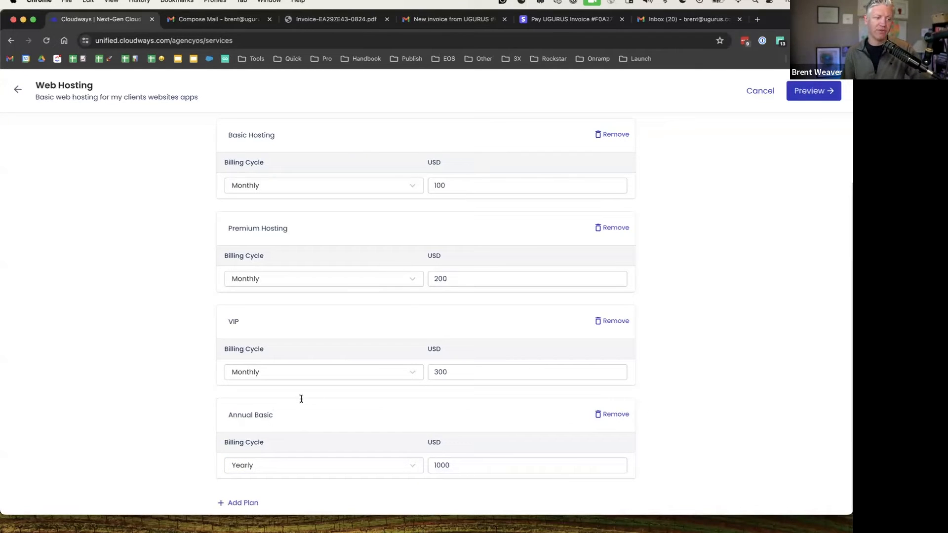
scroll(340, 395, up, 2)
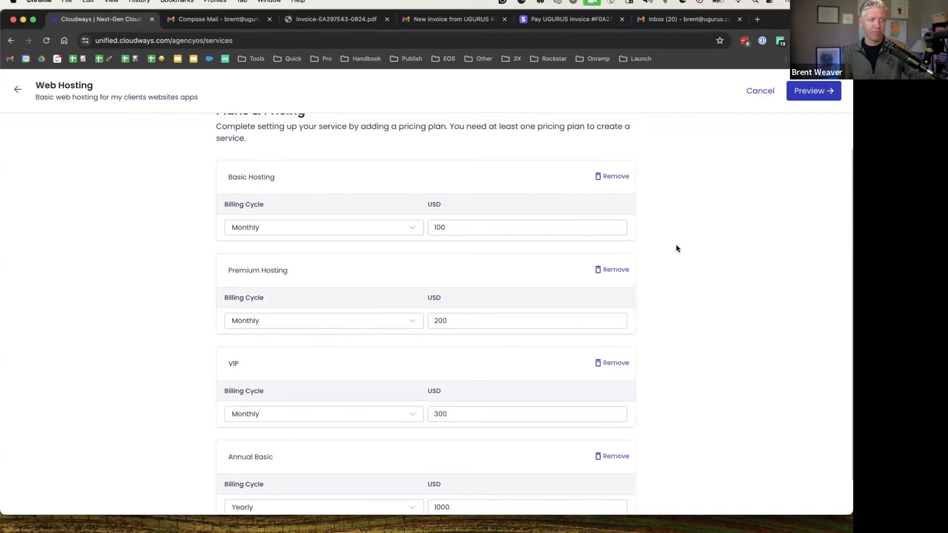
scroll(365, 280, up, 2)
scroll(321, 358, down, 4)
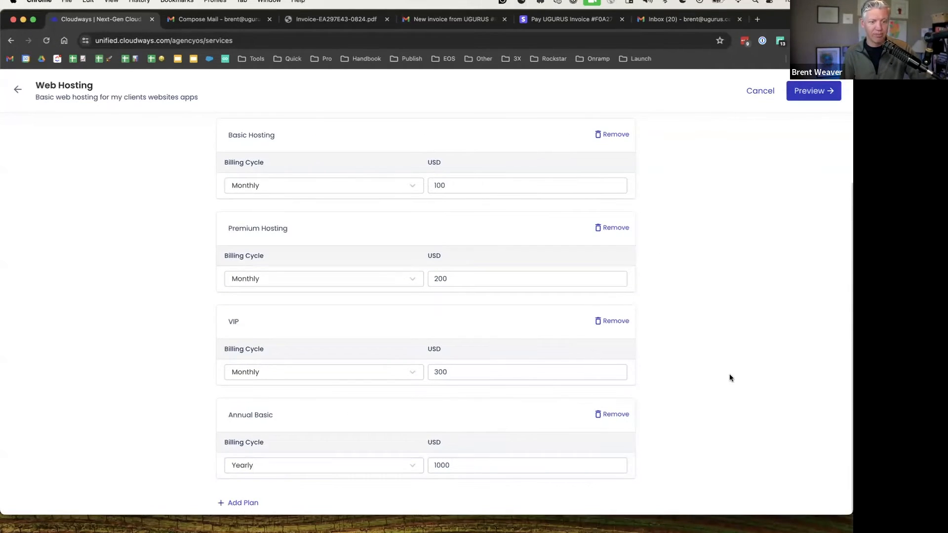
Preview and create the Web Hosting service, bringing active services to 8, then open the Clients list
click(816, 92)
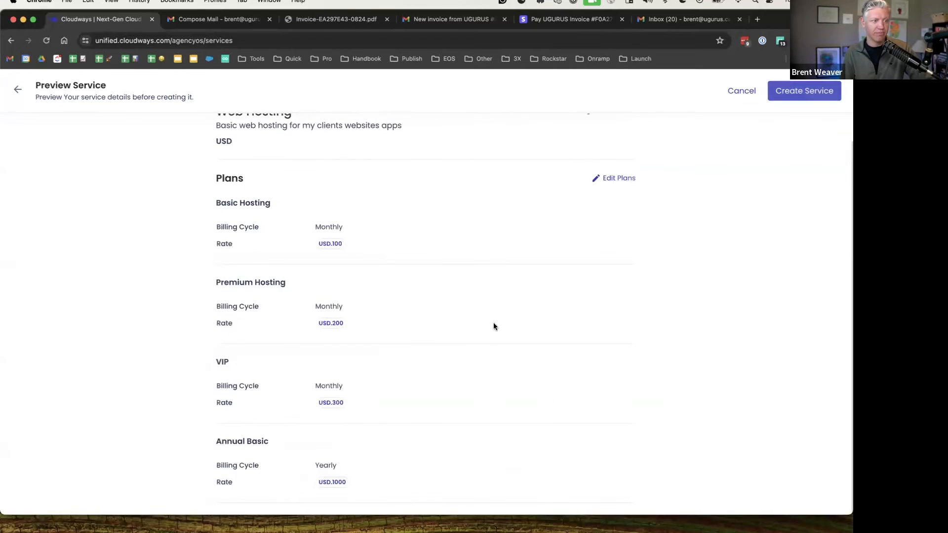
scroll(493, 324, up, 1)
scroll(494, 324, down, 1)
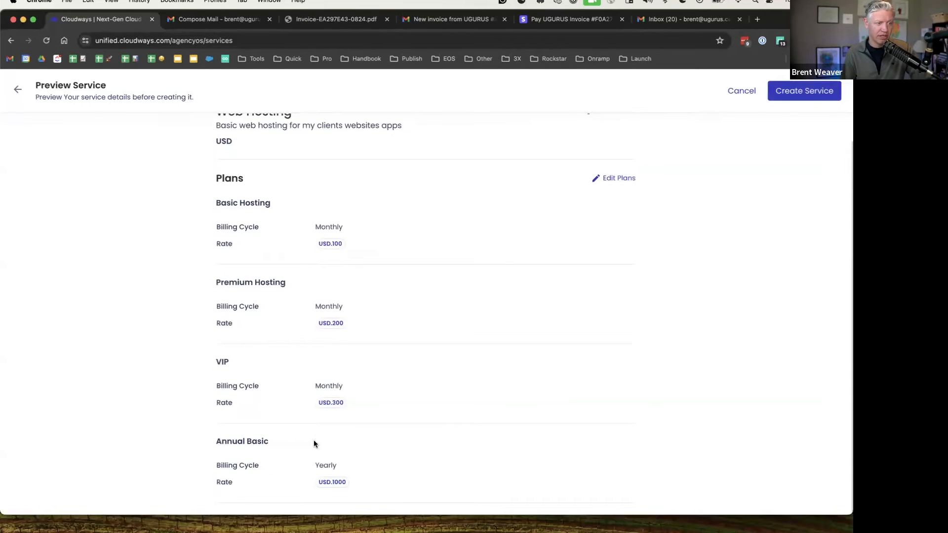
scroll(726, 246, up, 1)
click(792, 93)
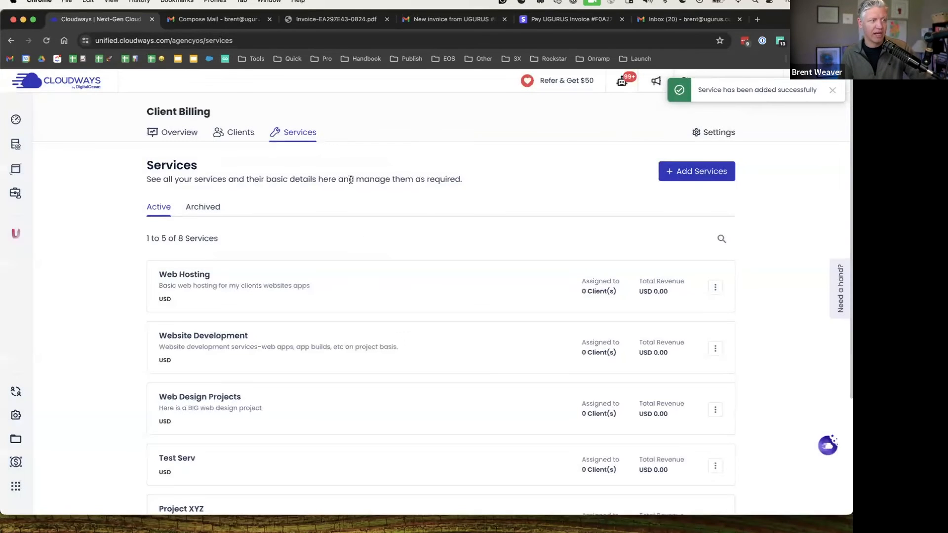
scroll(321, 202, down, 2)
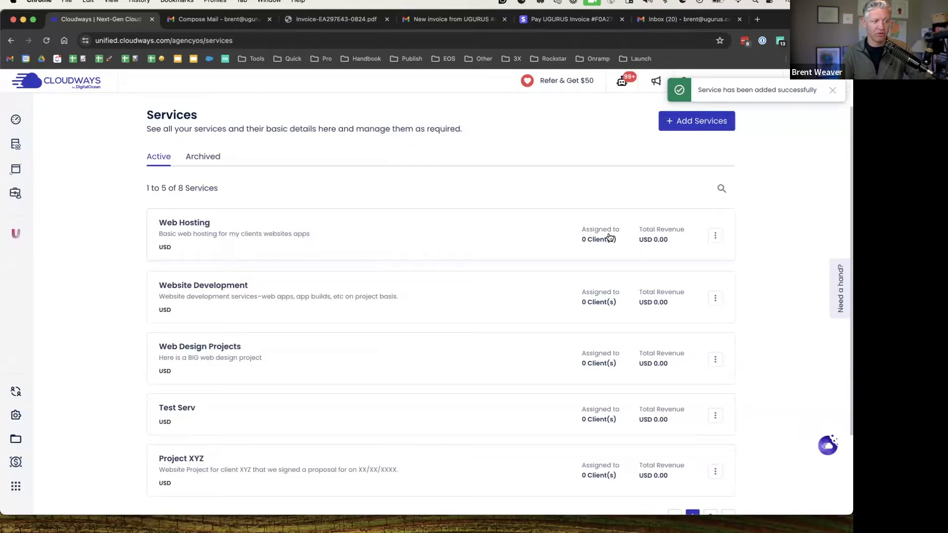
scroll(363, 168, up, 2)
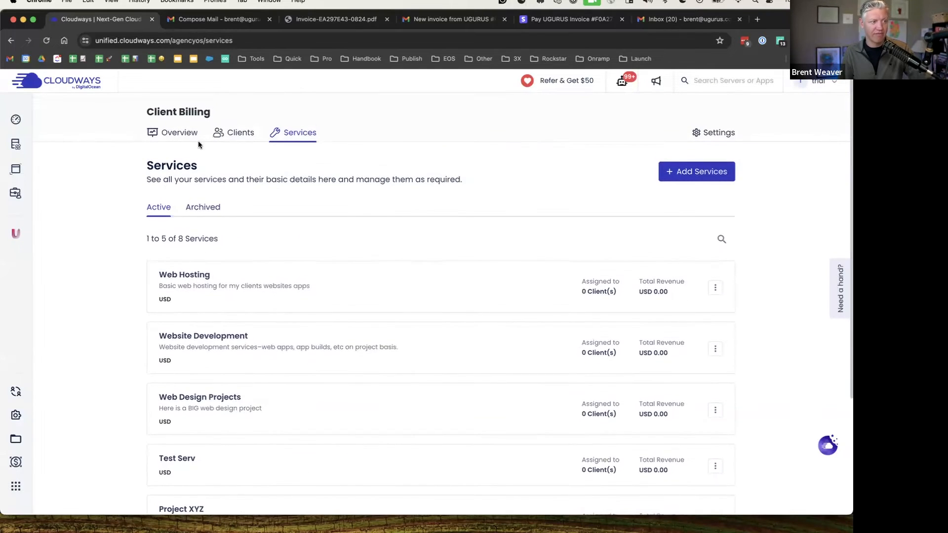
click(225, 133)
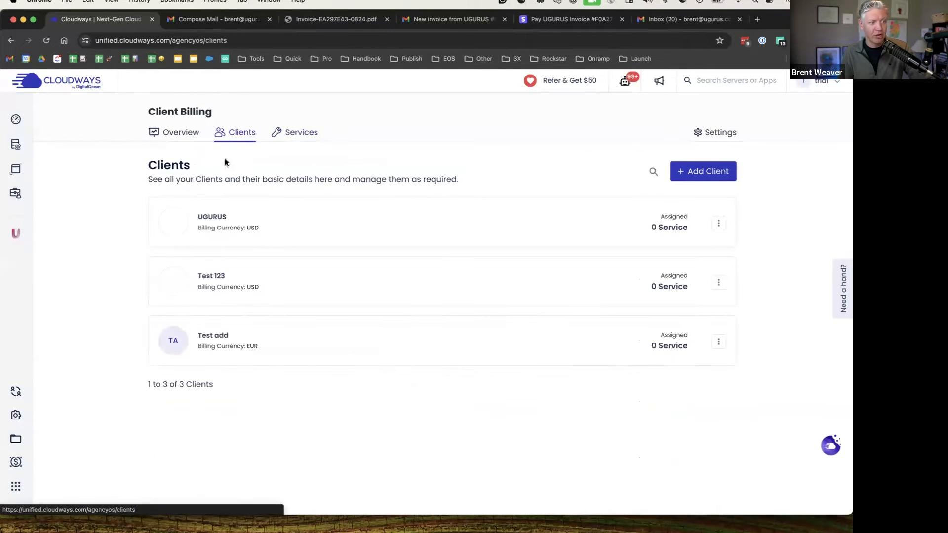
Open client UGURUS's assigned services and start assigning a new service
click(250, 214)
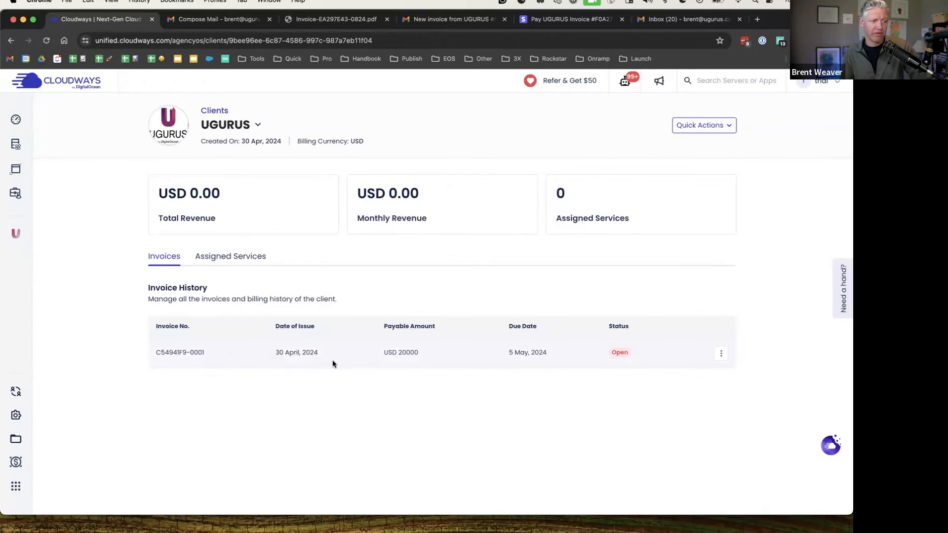
click(240, 257)
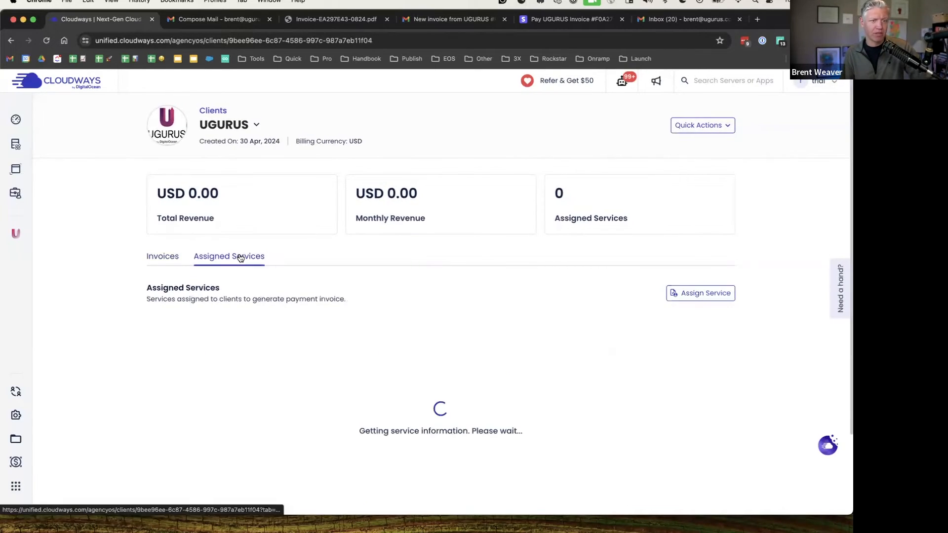
click(691, 294)
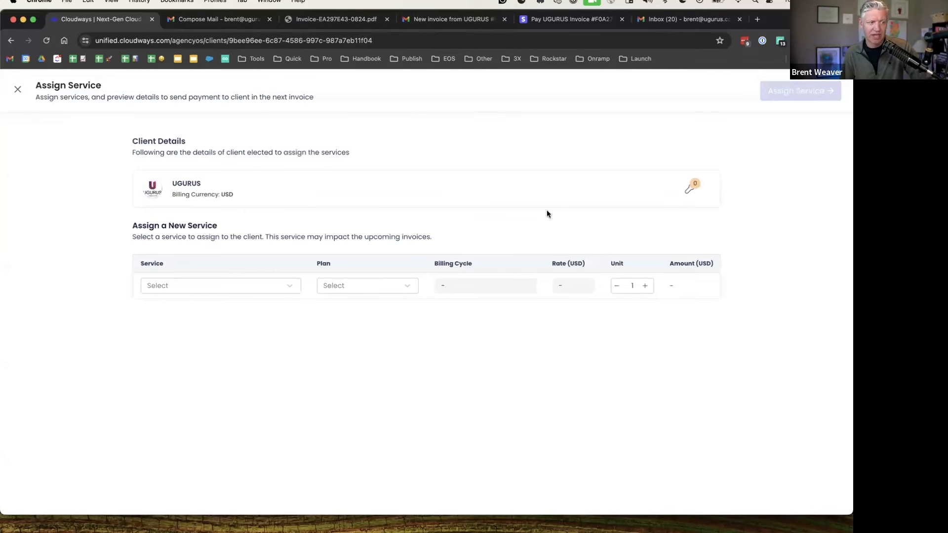
Choose the Web Hosting service on the VIP plan (300 USD monthly) and proceed to billing
click(191, 285)
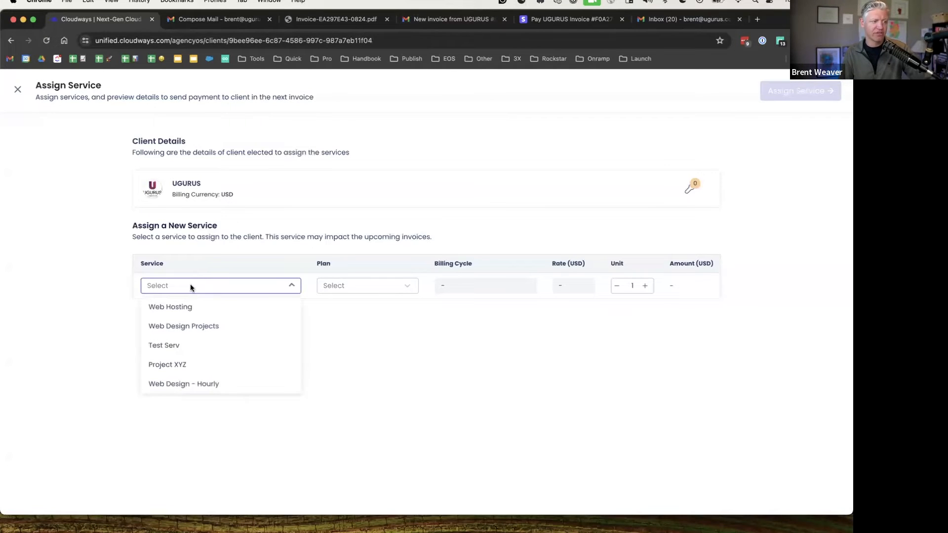
click(183, 308)
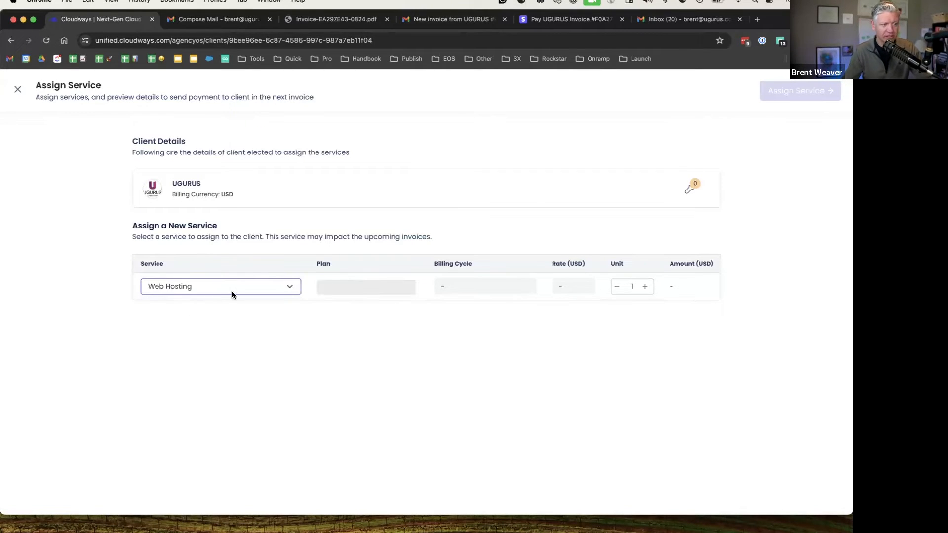
click(372, 289)
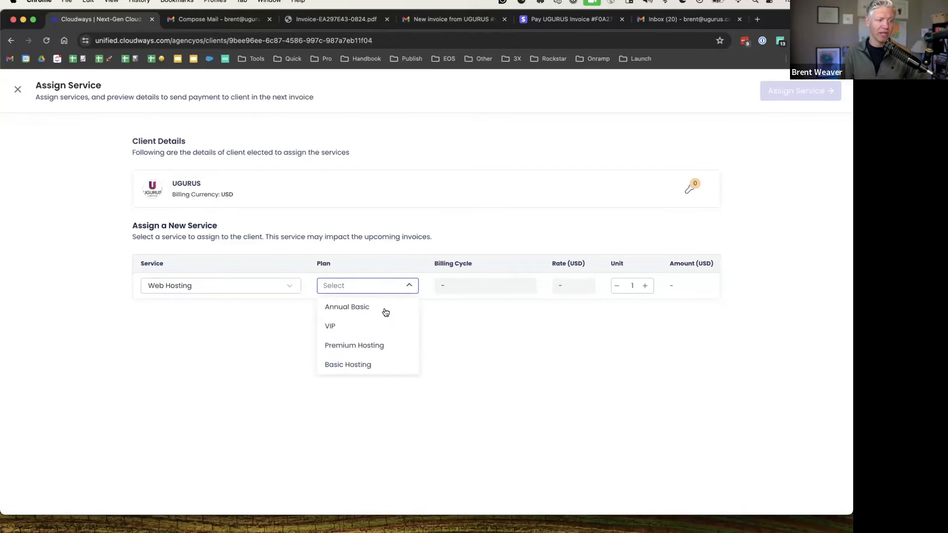
click(373, 334)
click(550, 327)
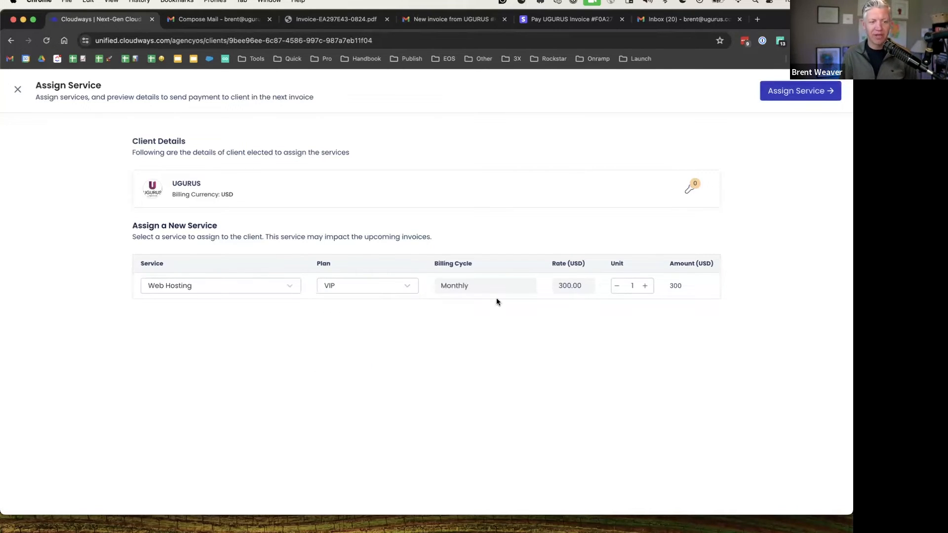
click(809, 92)
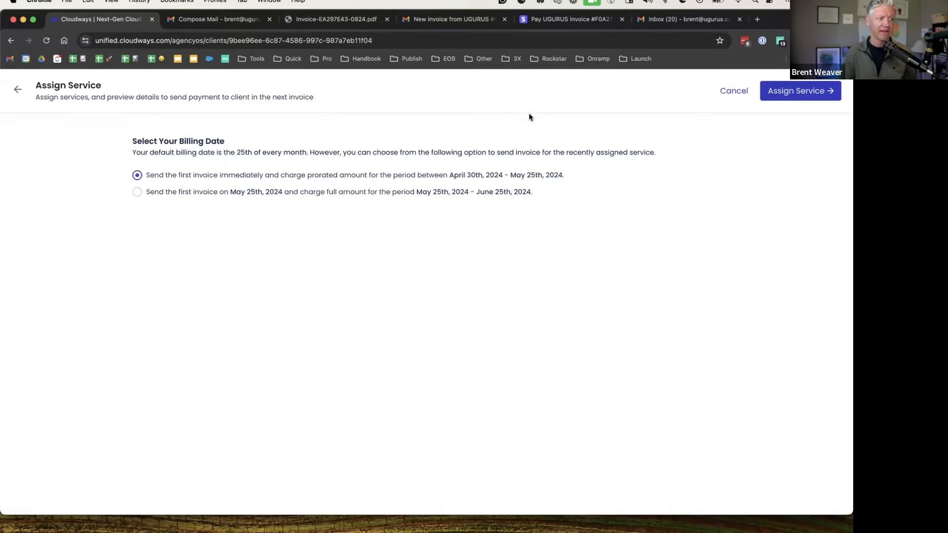
Bill the first invoice immediately with a prorated amount and confirm the Web Hosting VIP assignment
drag(137, 153, 310, 159)
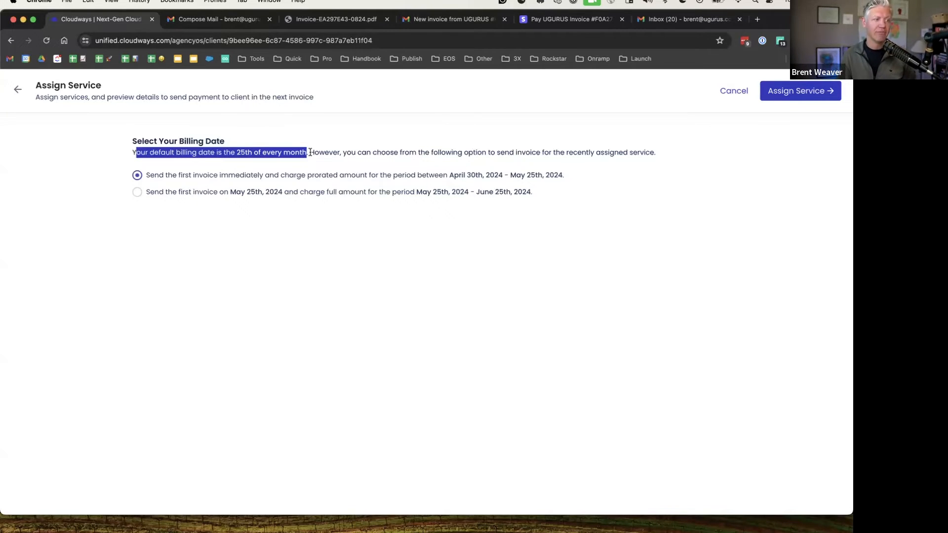
click(311, 153)
drag(170, 175, 466, 173)
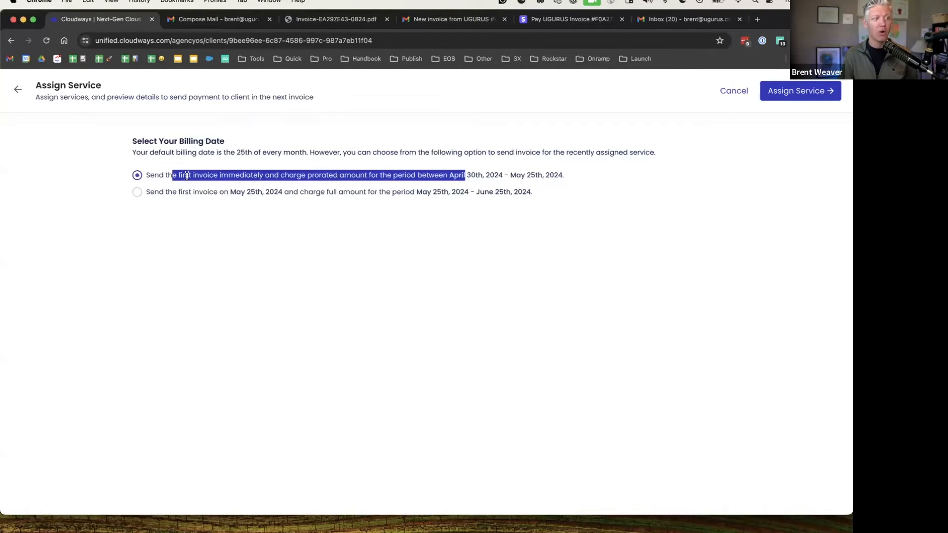
click(137, 192)
click(165, 192)
drag(161, 194, 294, 193)
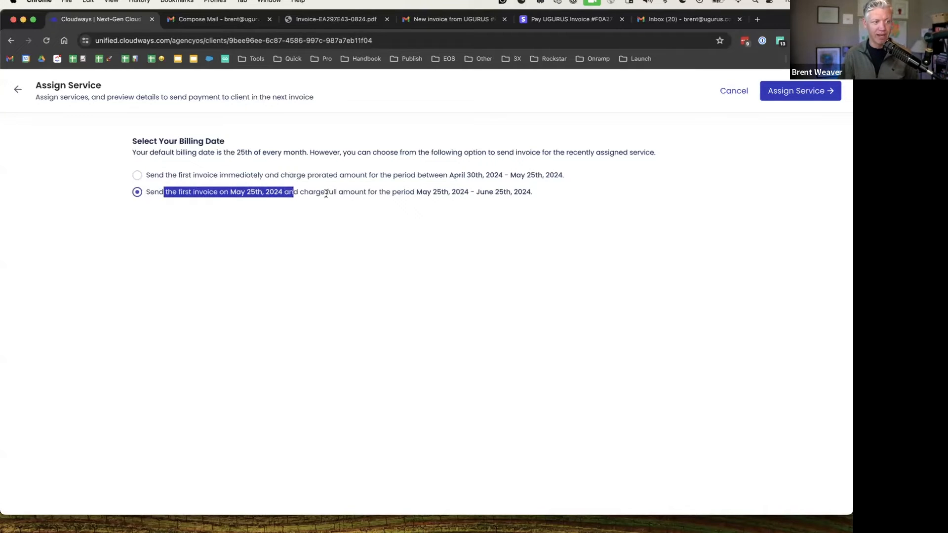
click(367, 194)
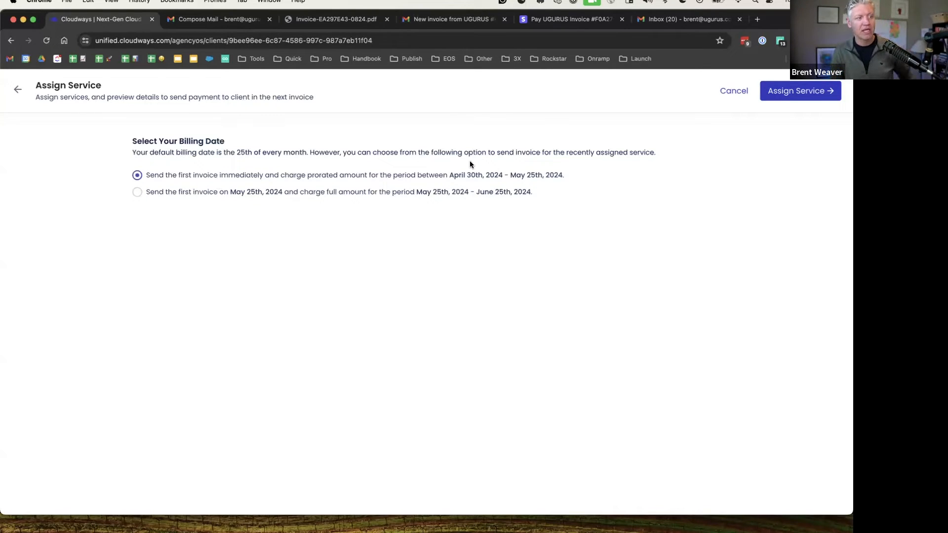
drag(184, 174, 425, 172)
click(313, 175)
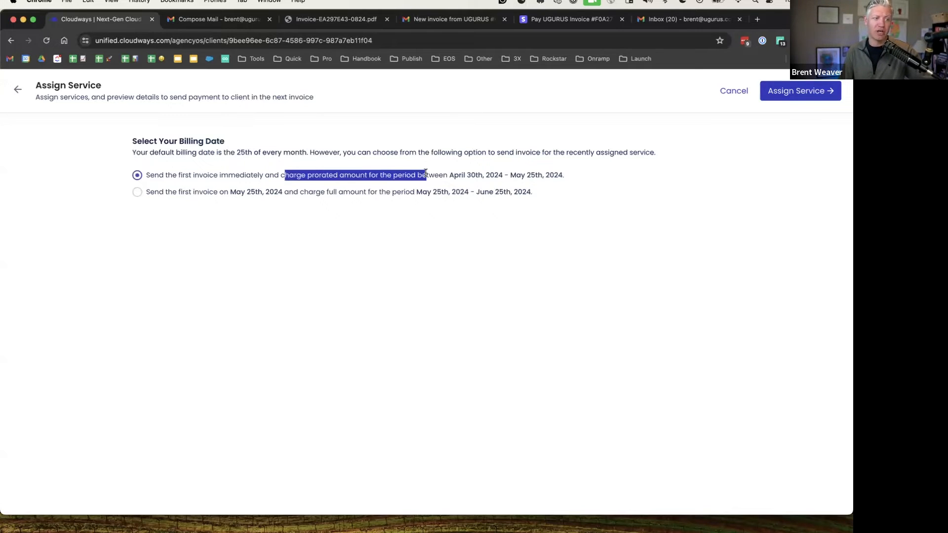
click(496, 176)
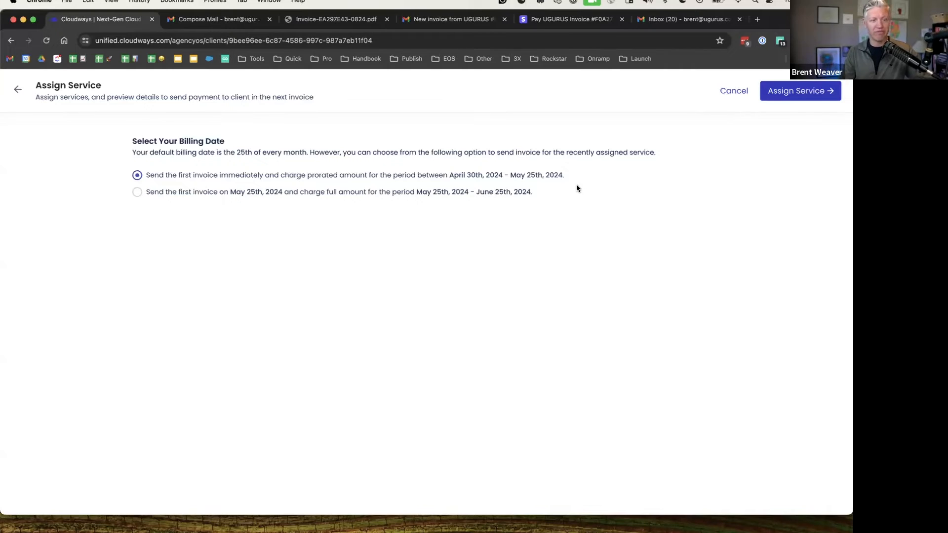
click(800, 92)
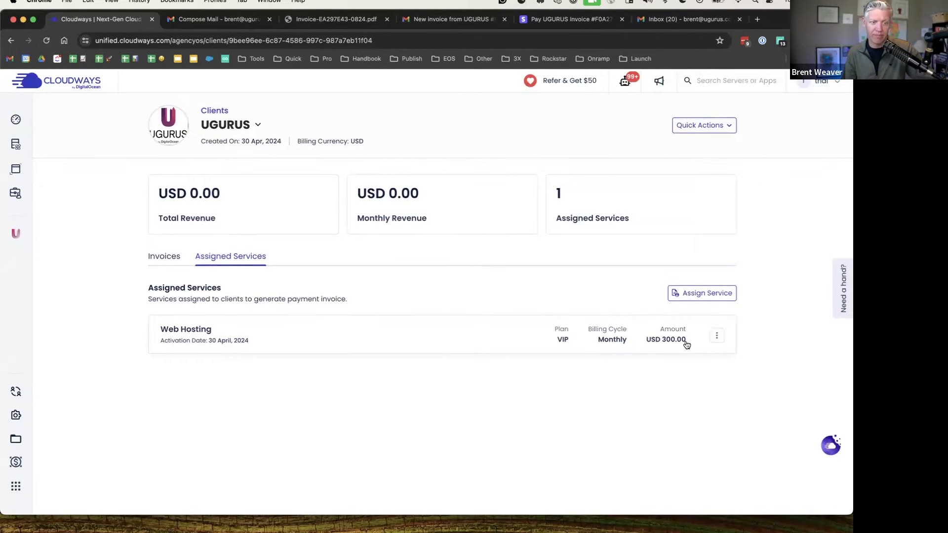
Review UGURUS's invoices, locating the new open USD 243.56 invoice due 5 May 2024
click(170, 257)
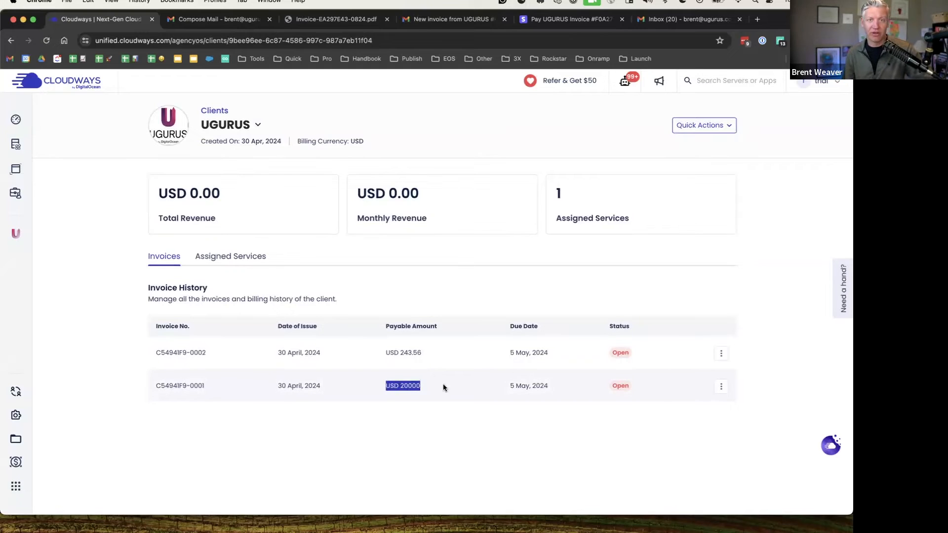
click(449, 354)
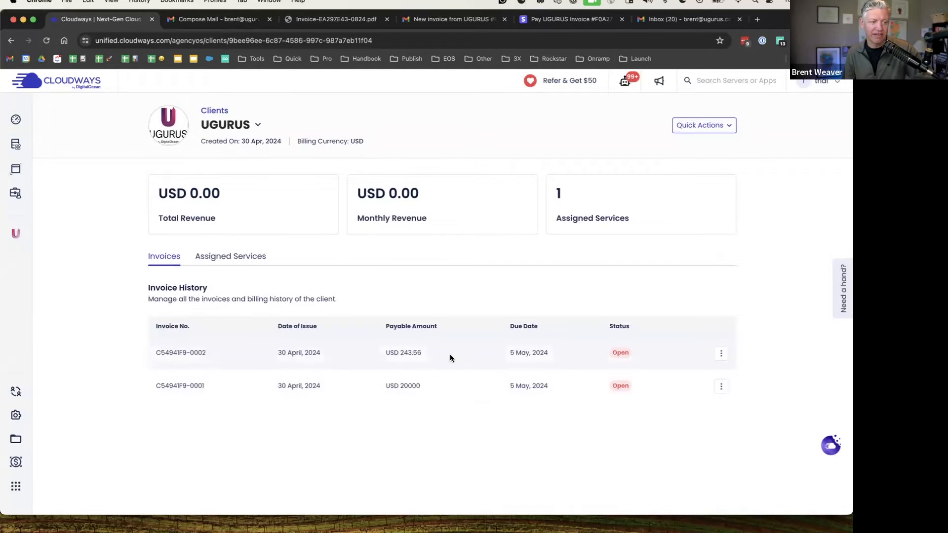
drag(427, 353, 395, 354)
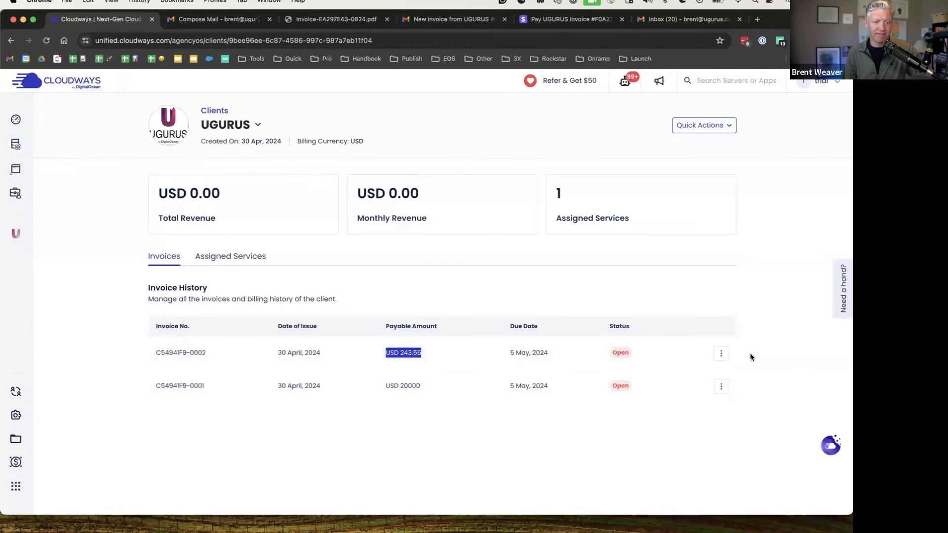
click(721, 354)
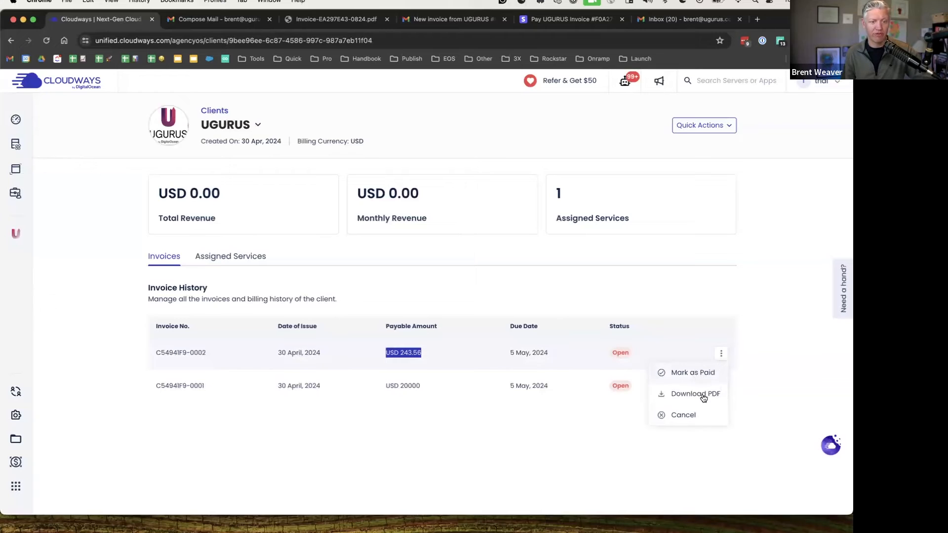
click(785, 374)
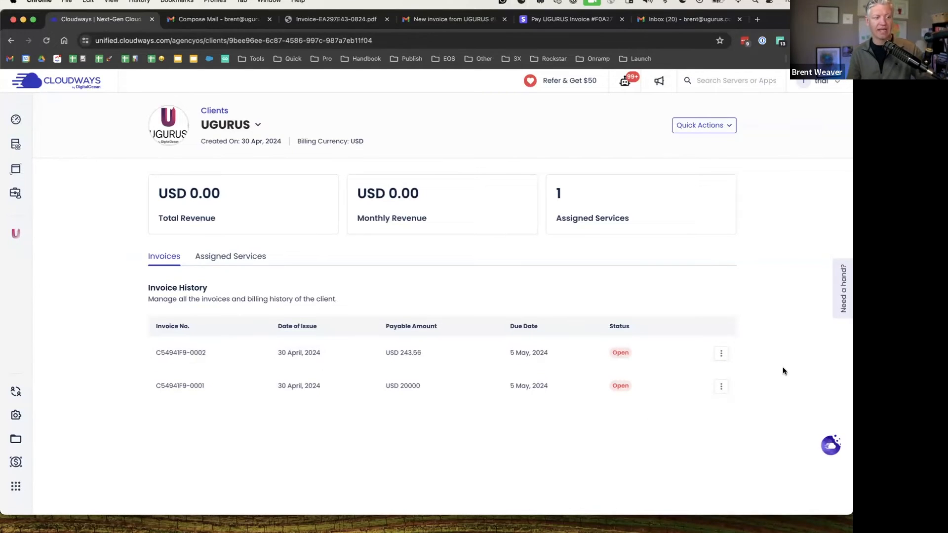
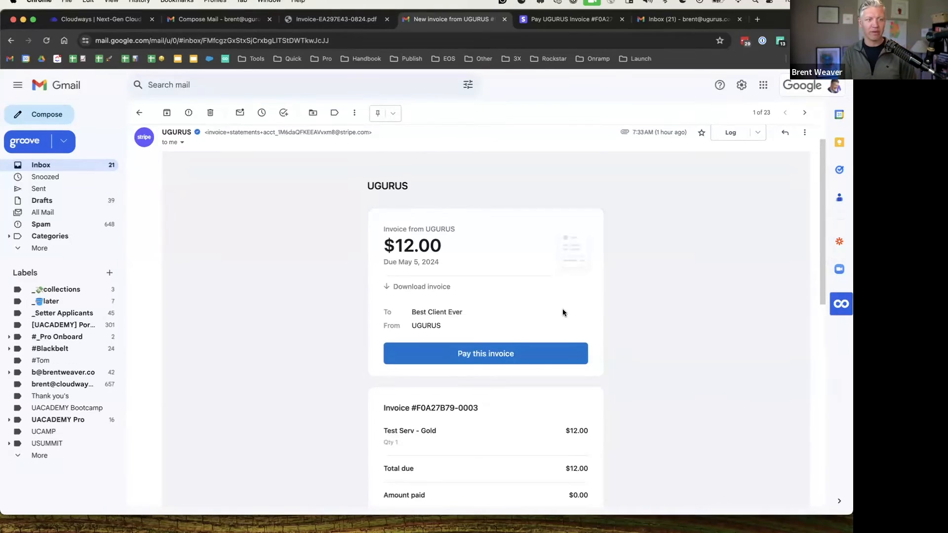
Leave the Stripe $12.00 invoice email for the Workflow #3 White-Label Invoicing slide
key(ctrl+Left)
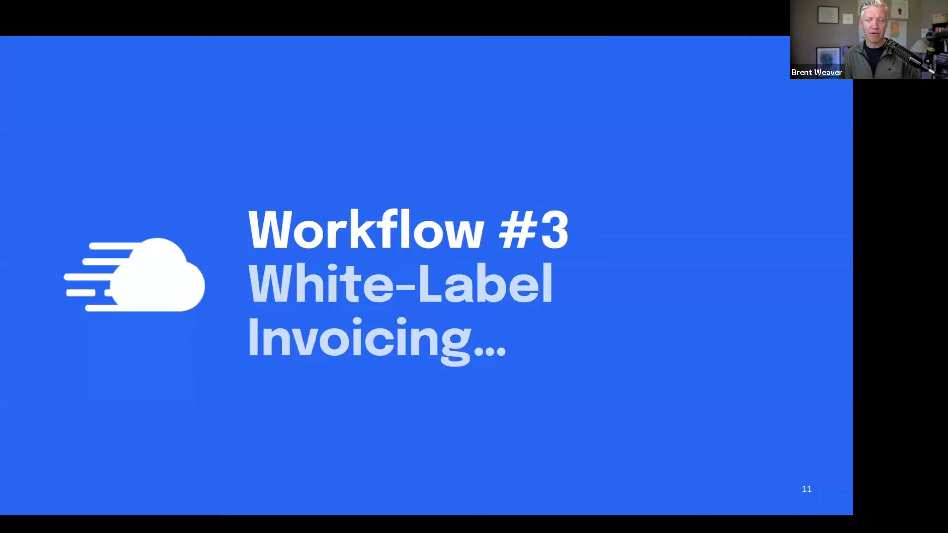
Advance to the Workflow #4 slide, then show invoice C54941F9-0002's options in Cloudways
key(Right)
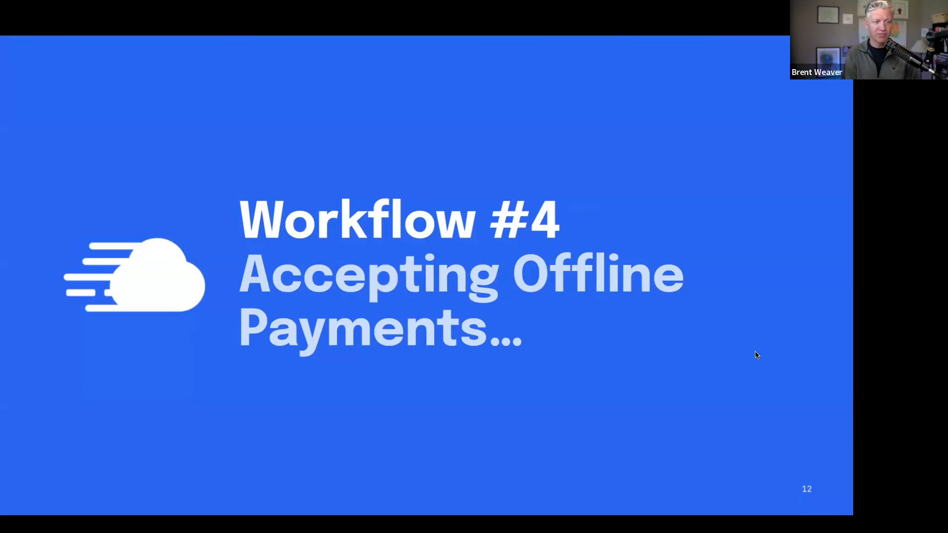
key(ctrl+Right)
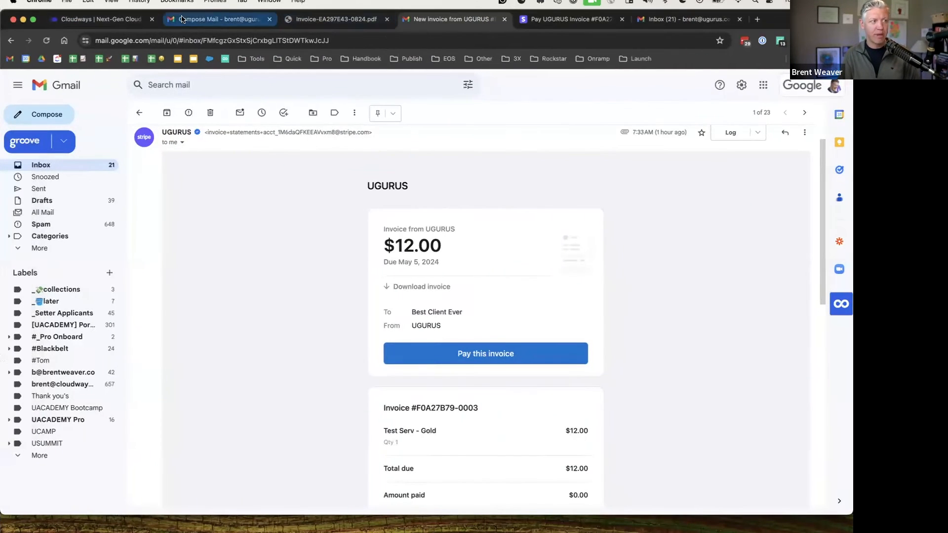
click(101, 19)
click(722, 353)
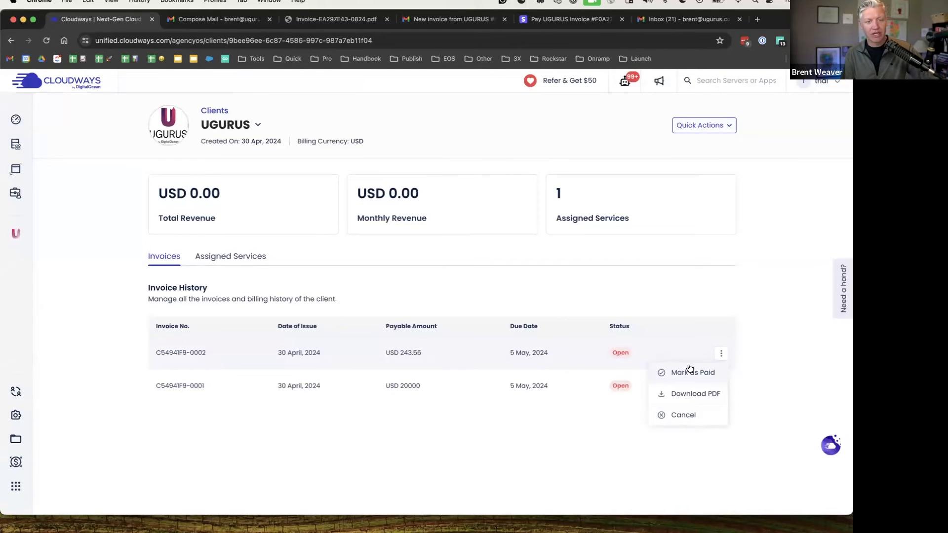
Look over the UGURUS invoice options without changes, then return to the Workflow #4 slide
click(656, 277)
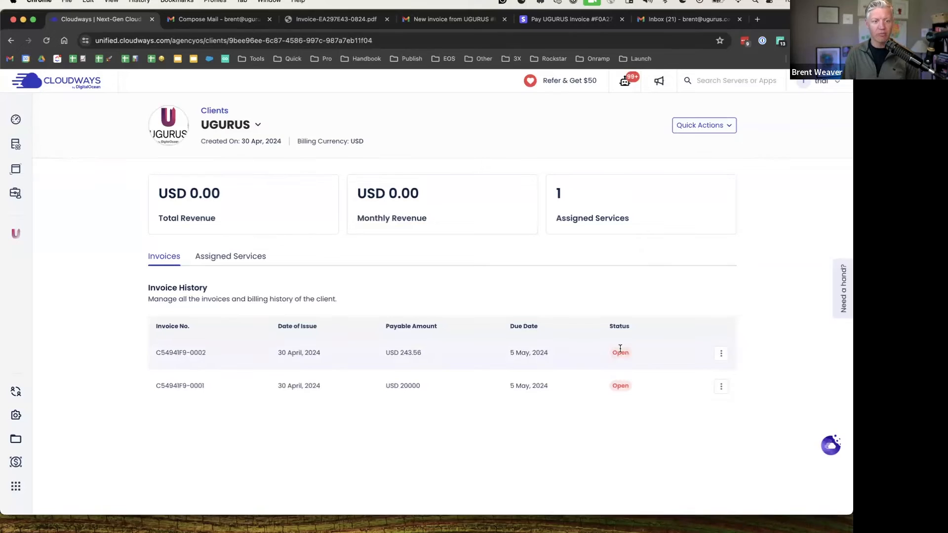
click(720, 357)
click(763, 346)
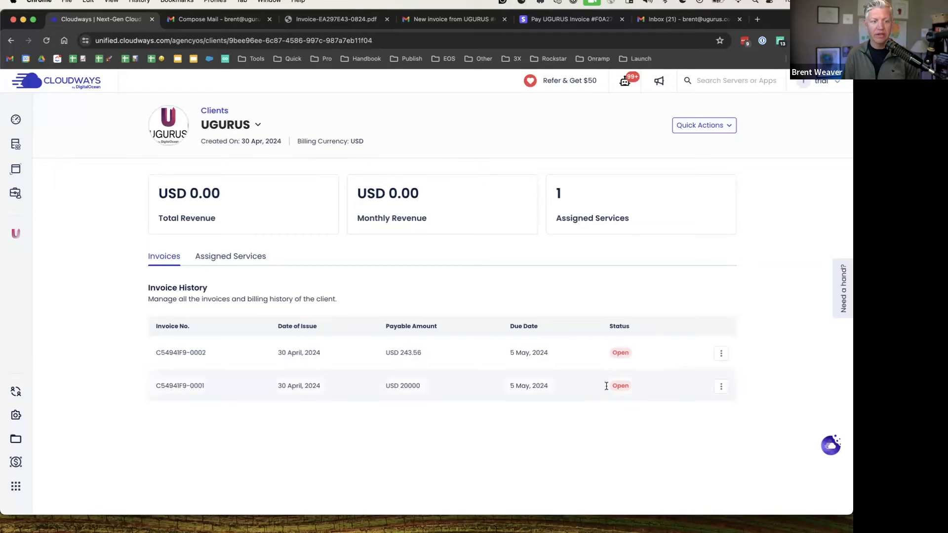
key(ctrl+Left)
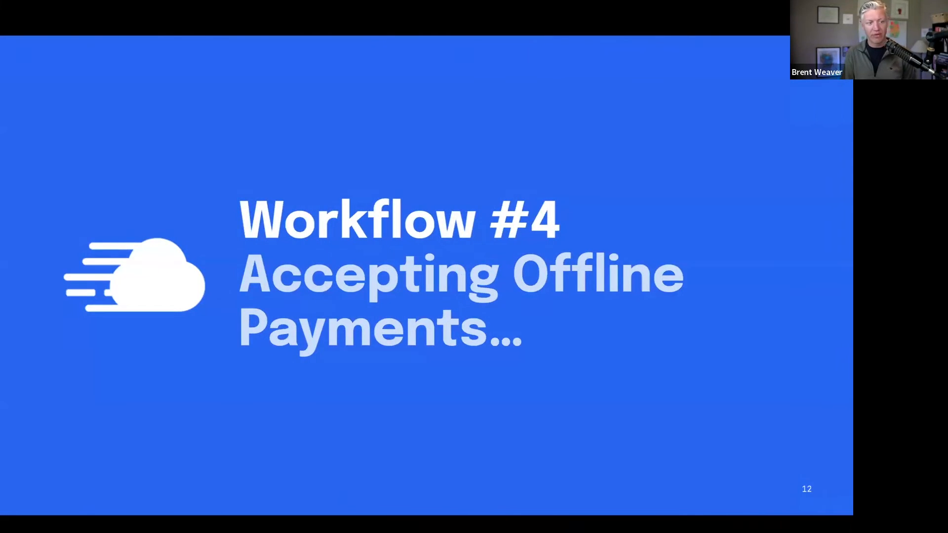
Present the Workflow #5 Process Refunds and #6 multi-currency slides, then return to UGURUS invoices
key(Right)
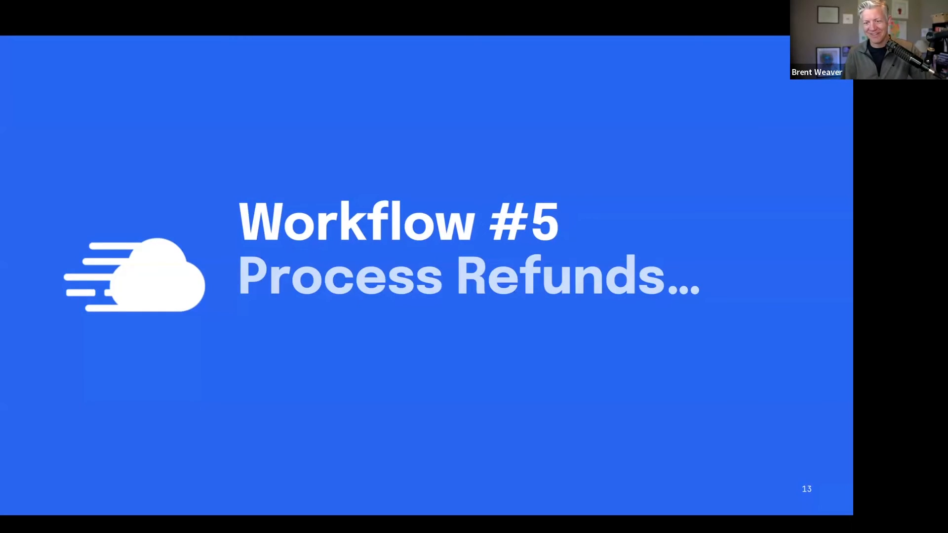
key(Right)
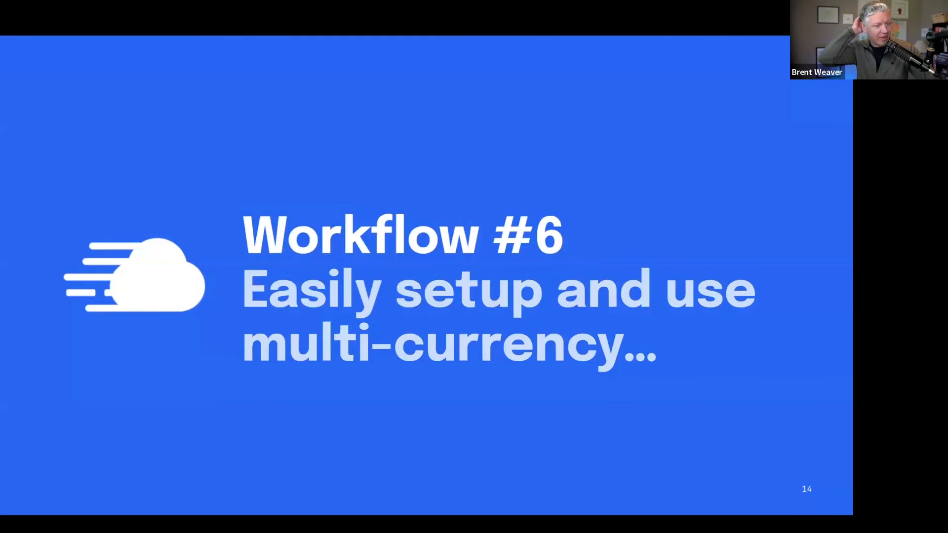
key(ctrl+Left)
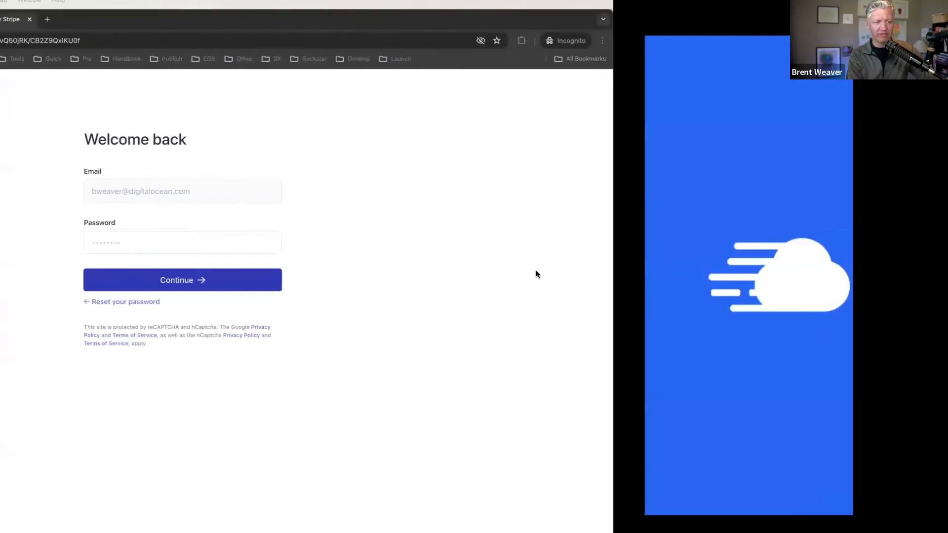
key(ctrl+Right)
key(ctrl+Right)
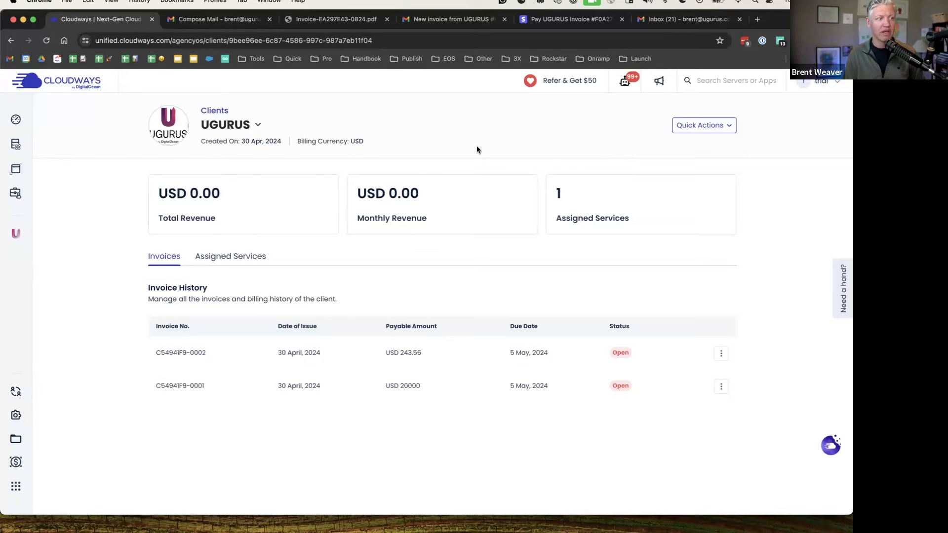
From the Clients list, open the UGURUS client's Edit Profile form
click(219, 112)
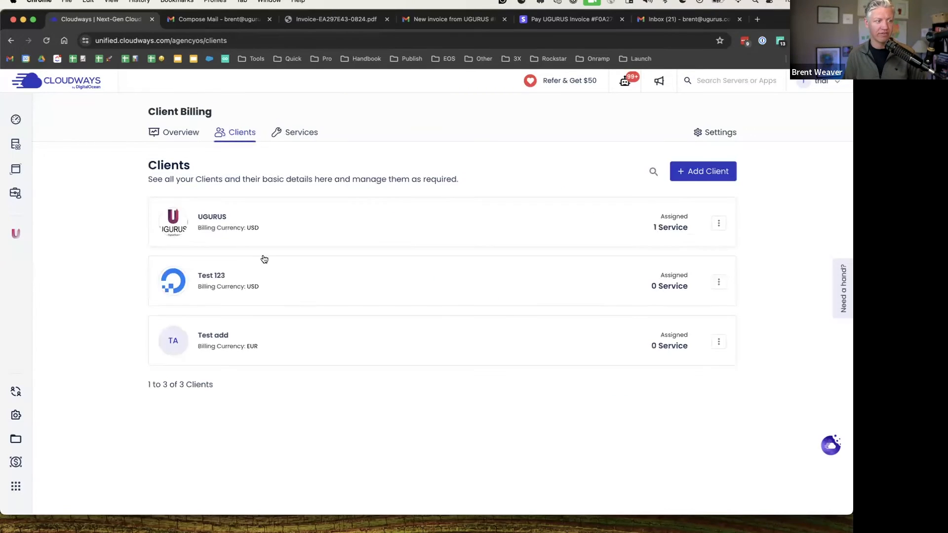
click(719, 222)
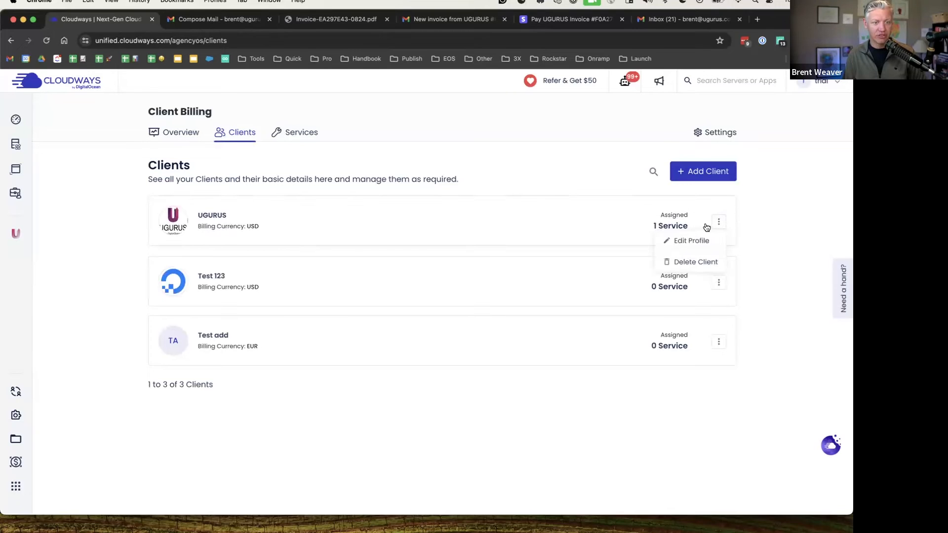
click(691, 241)
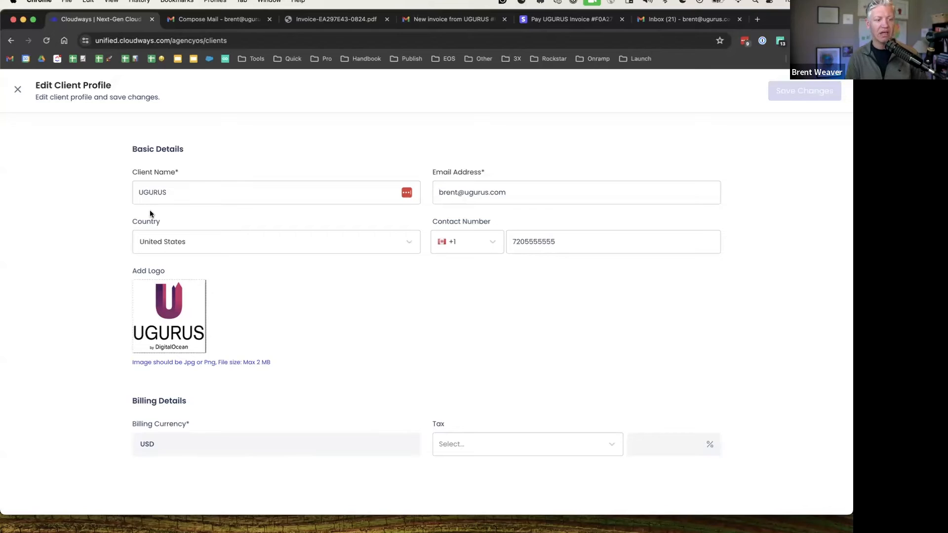
Create a new custom tax named 'Sales Tax' at 7.5%
click(511, 444)
click(485, 469)
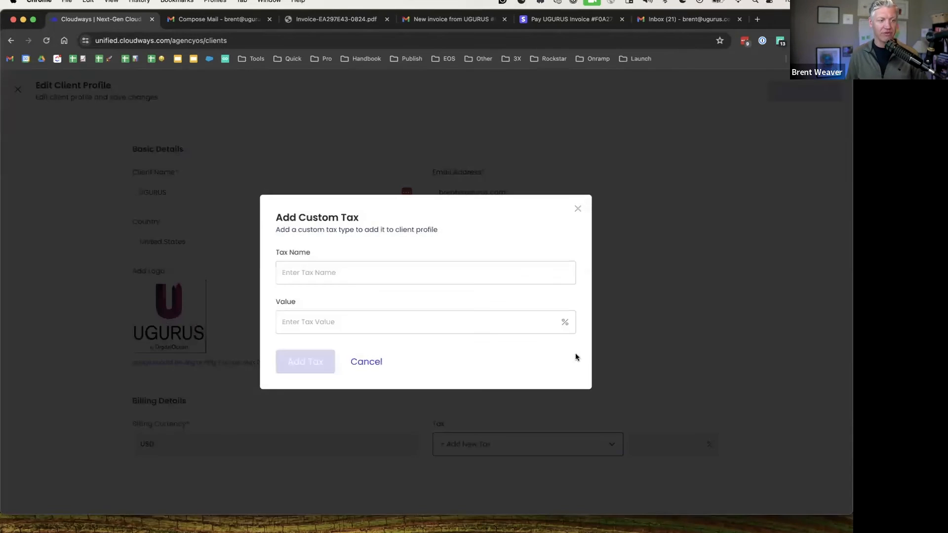
click(310, 273)
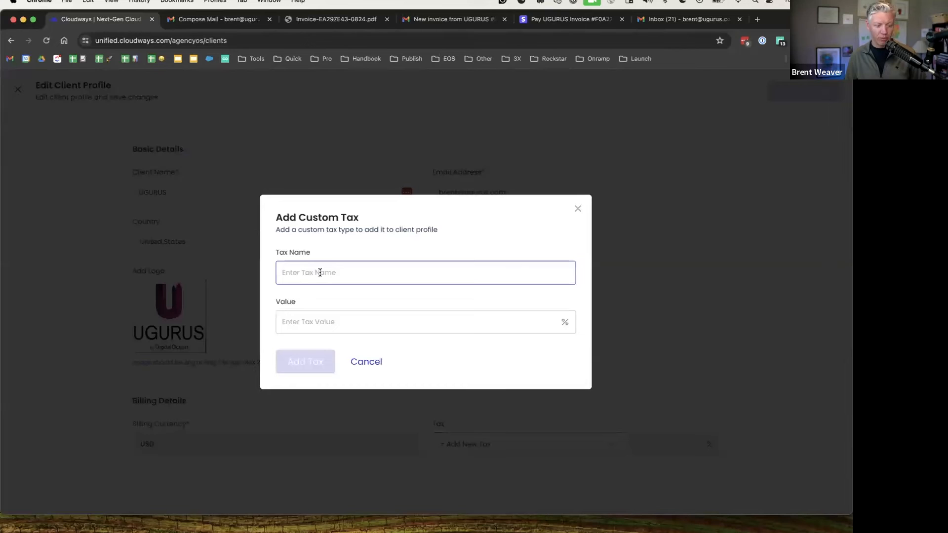
text(Sales Tax)
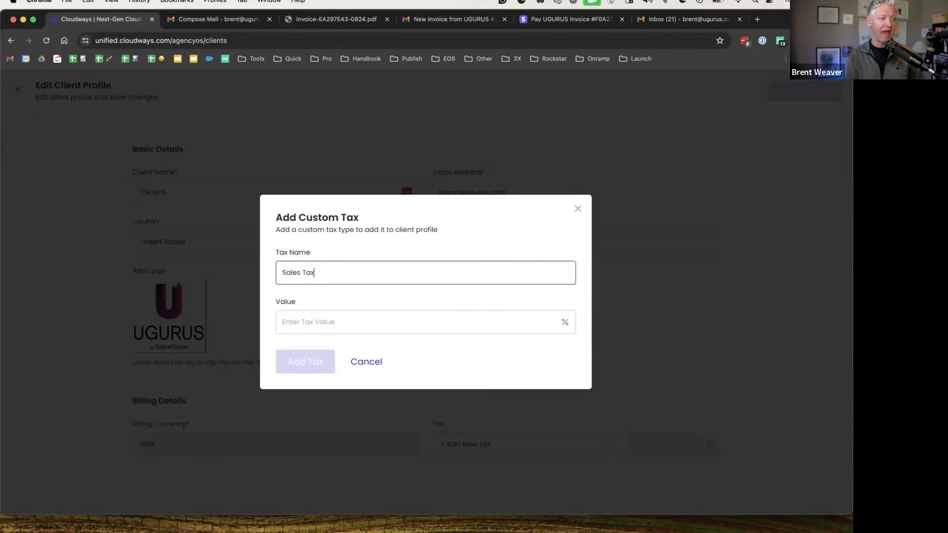
click(328, 316)
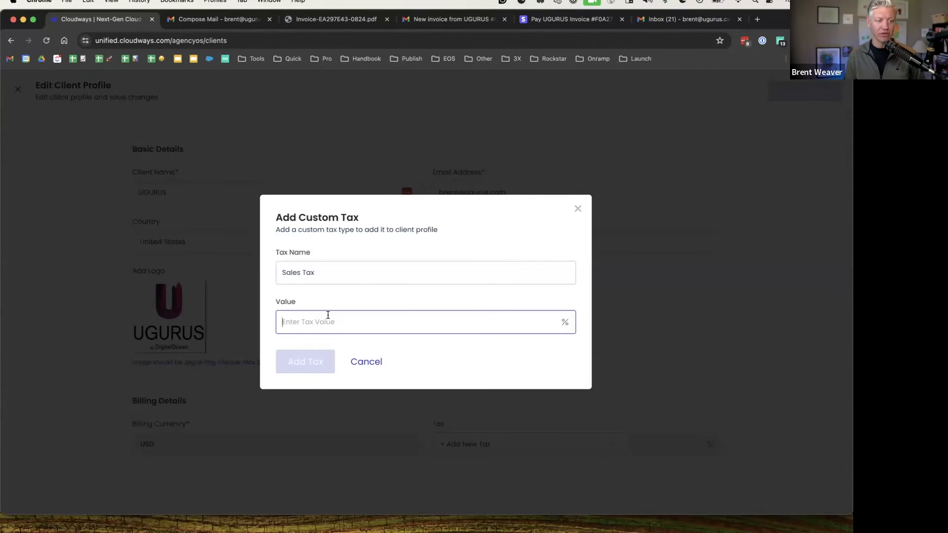
text(7.5)
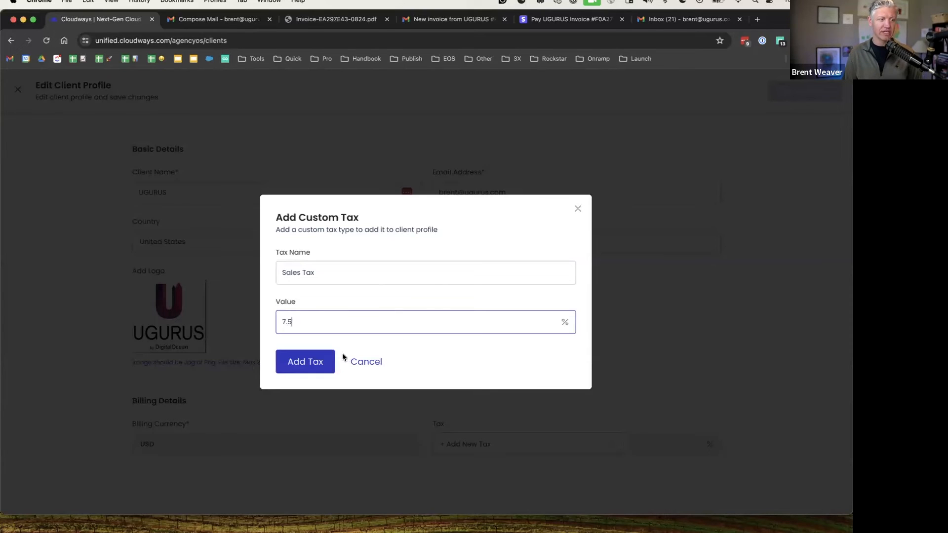
click(307, 358)
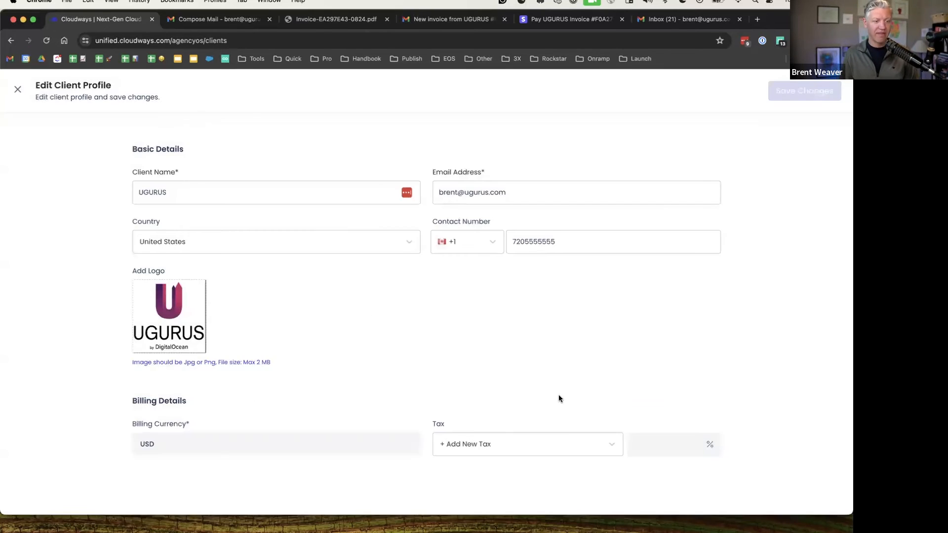
Apply Sales Tax to UGURUS and save the client profile
click(518, 445)
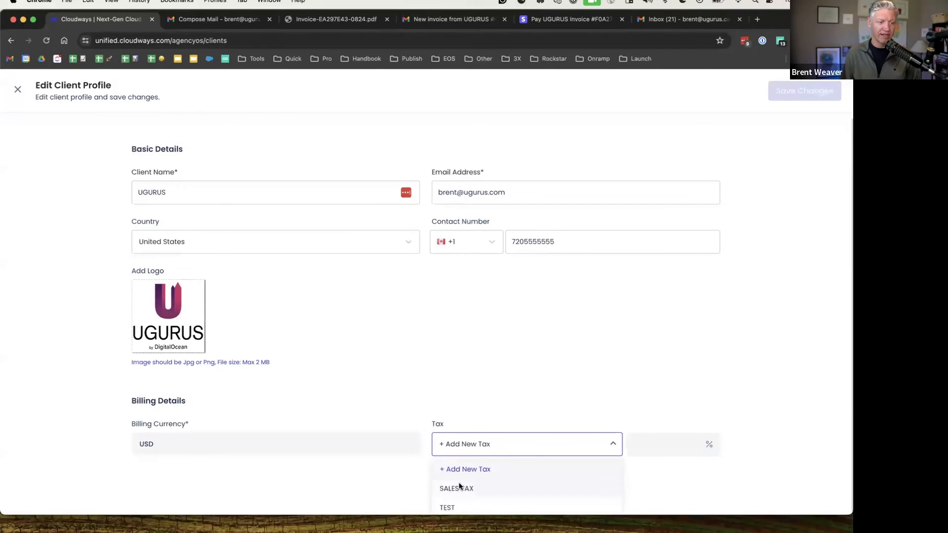
click(458, 486)
click(800, 90)
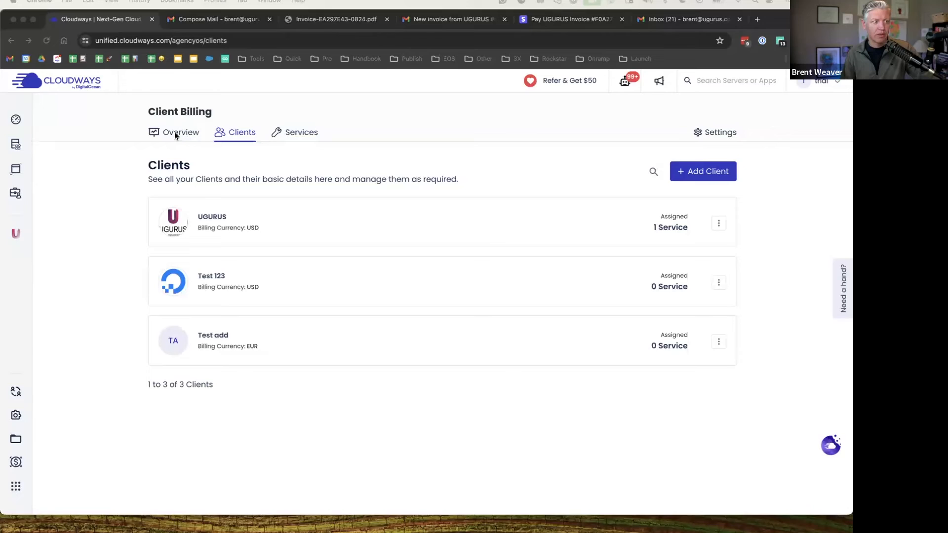
Open the Web Hosting service's detail page from the Services list
click(279, 132)
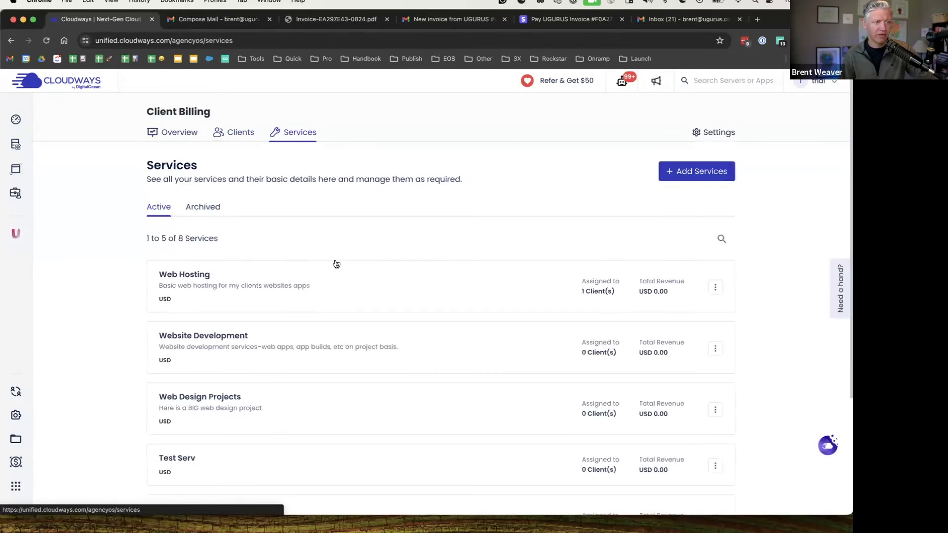
scroll(132, 252, down, 2)
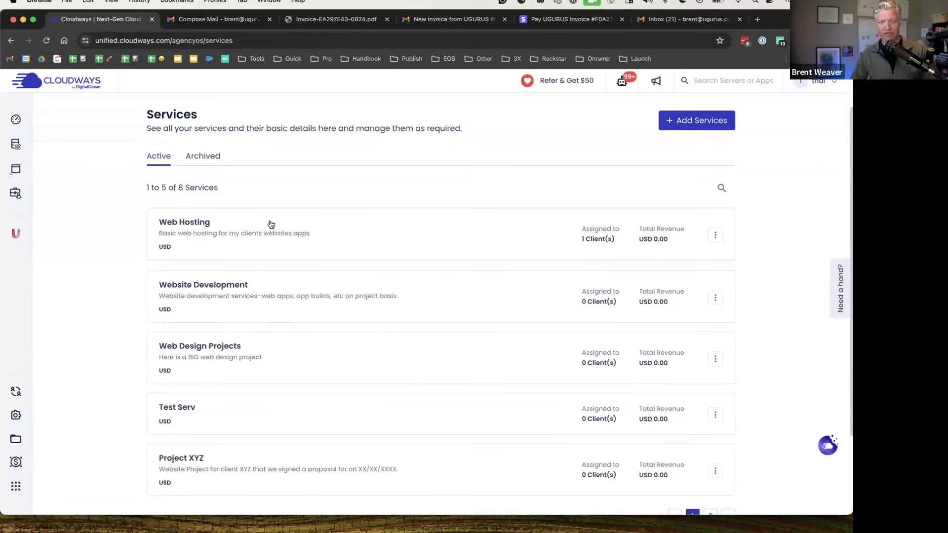
click(401, 241)
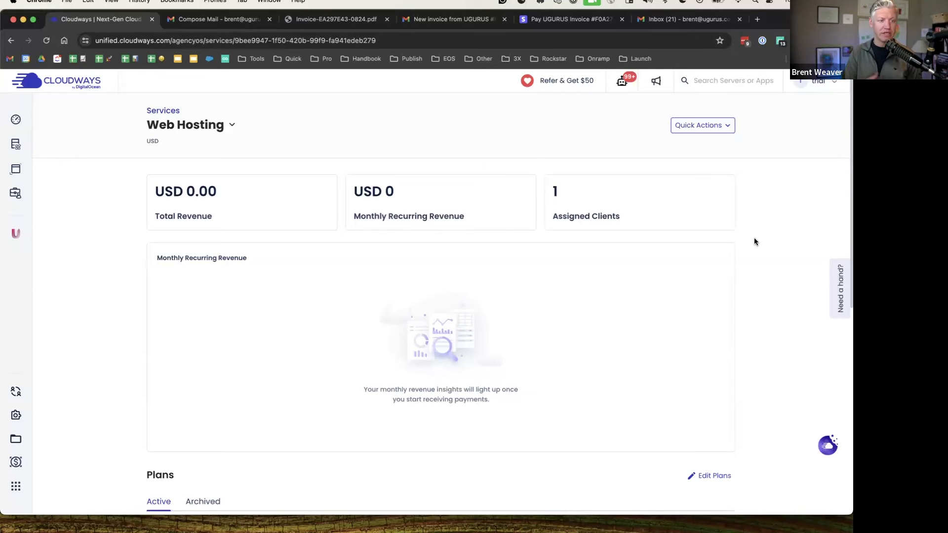
Open Web Hosting's Edit Service Details form and close it without saving
scroll(528, 217, down, 2)
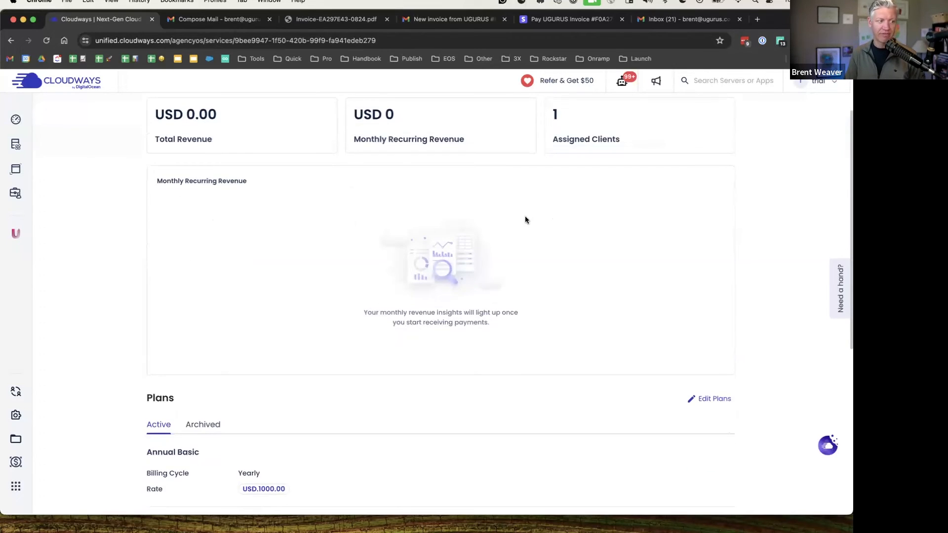
scroll(346, 326, down, 3)
scroll(200, 321, up, 4)
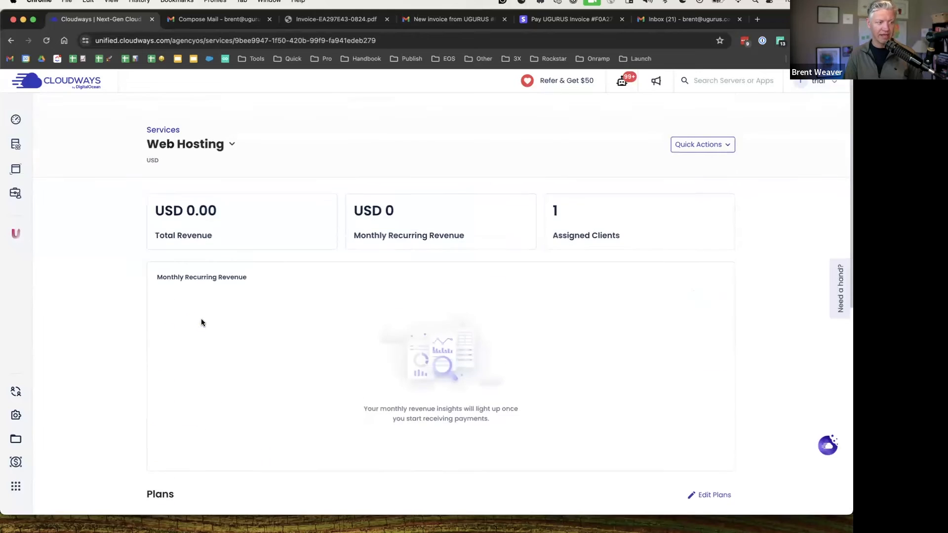
click(728, 125)
click(727, 126)
click(727, 127)
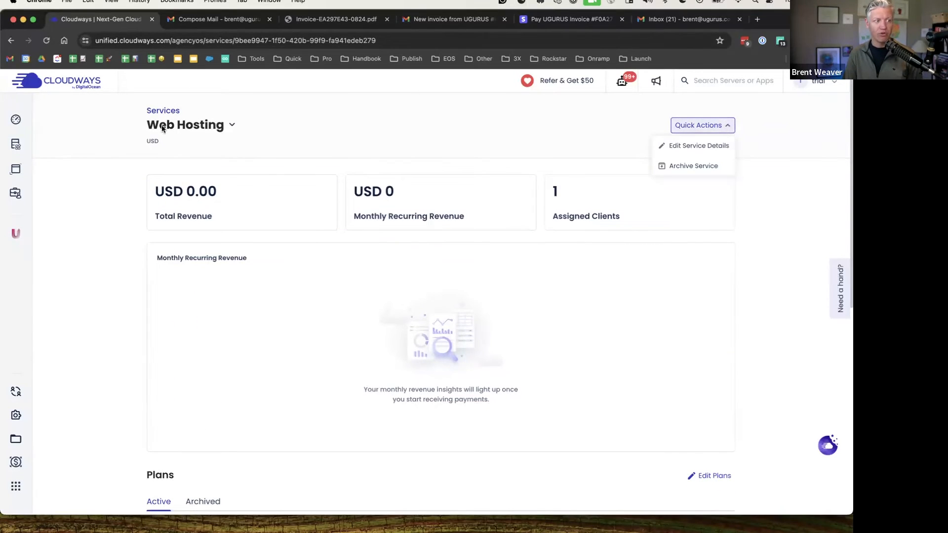
click(694, 149)
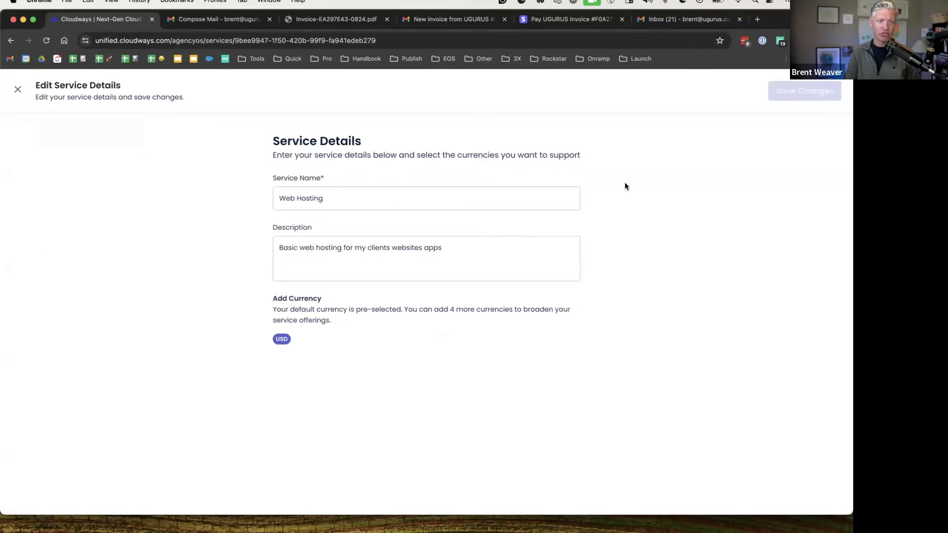
click(16, 92)
Inspect Basic Hosting's options in Edit Plans without archiving, then return to the Services list
scroll(396, 375, down, 10)
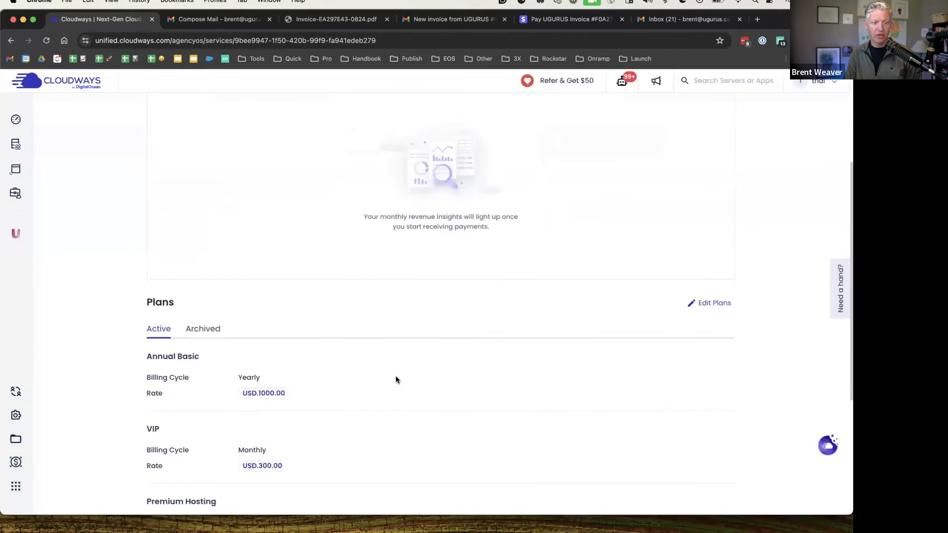
click(719, 176)
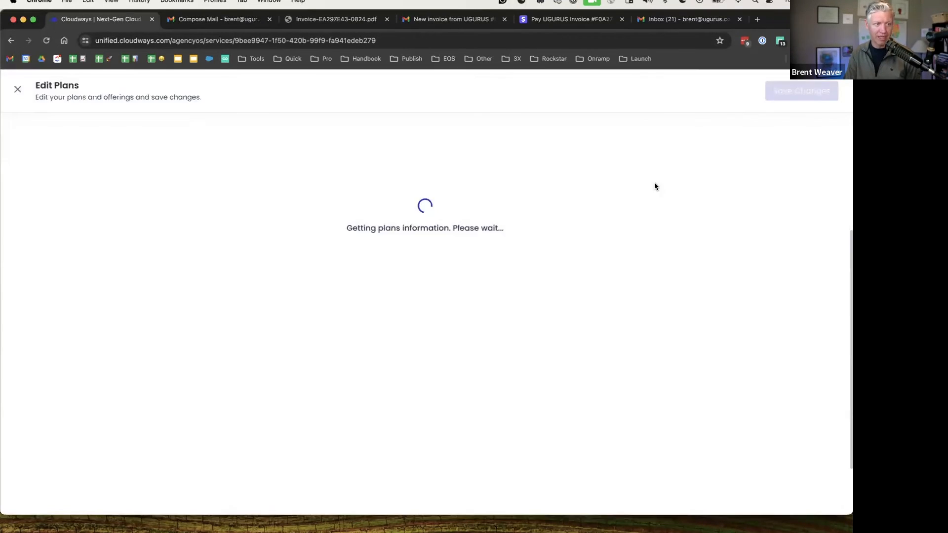
click(616, 419)
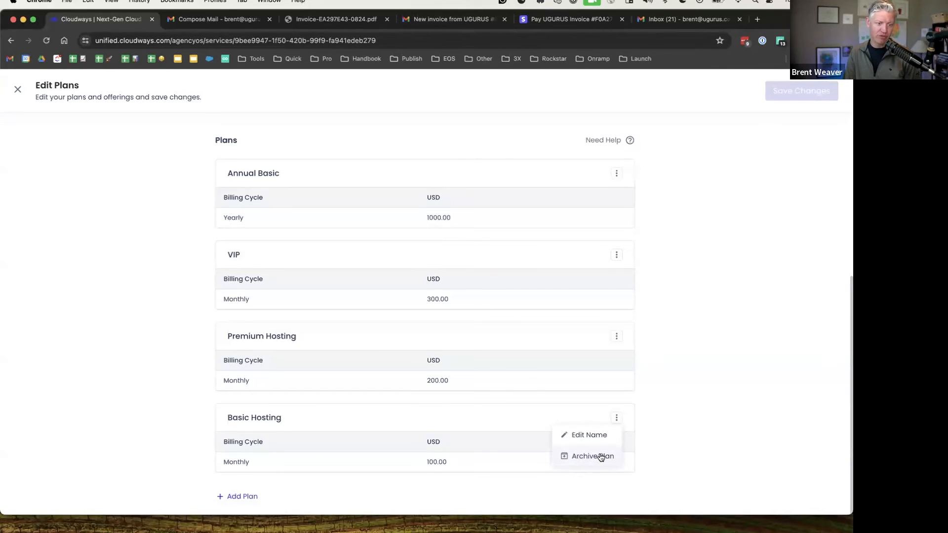
click(662, 423)
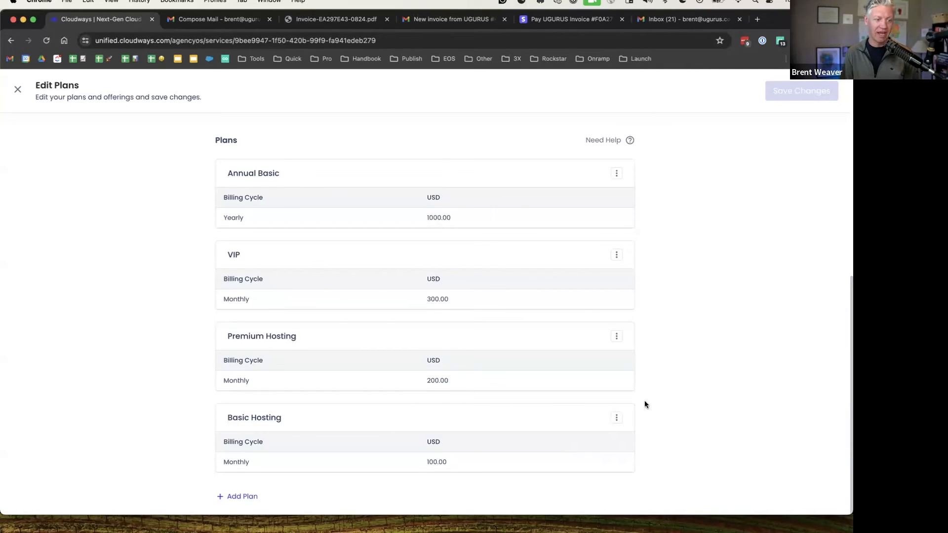
click(617, 418)
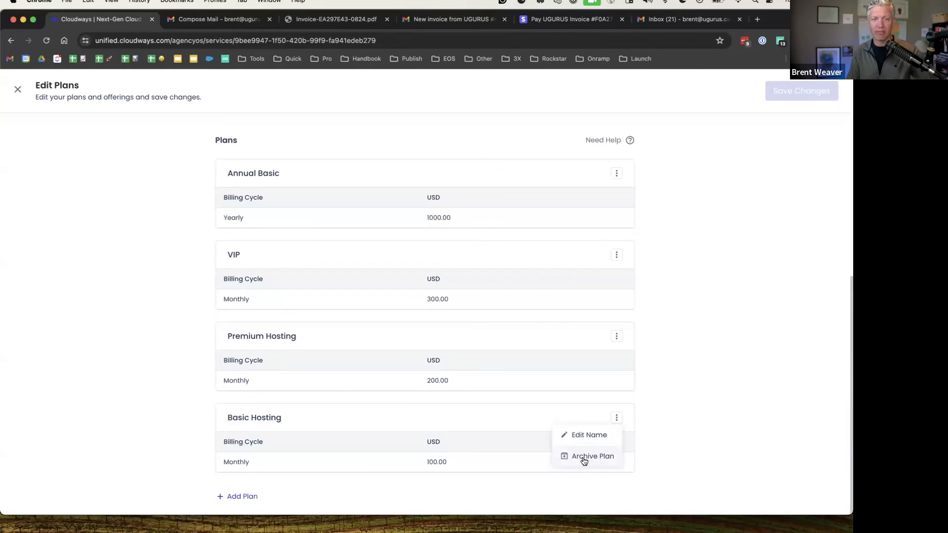
click(680, 438)
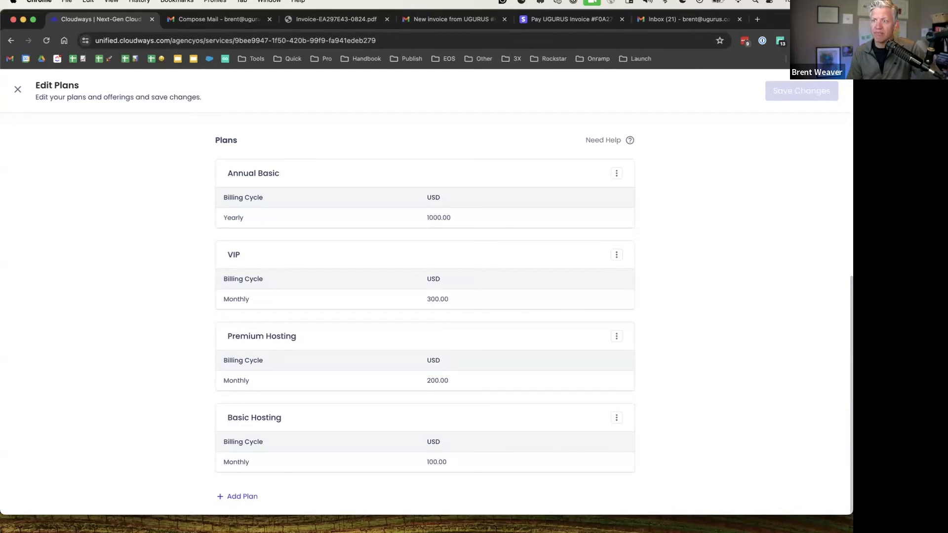
click(18, 89)
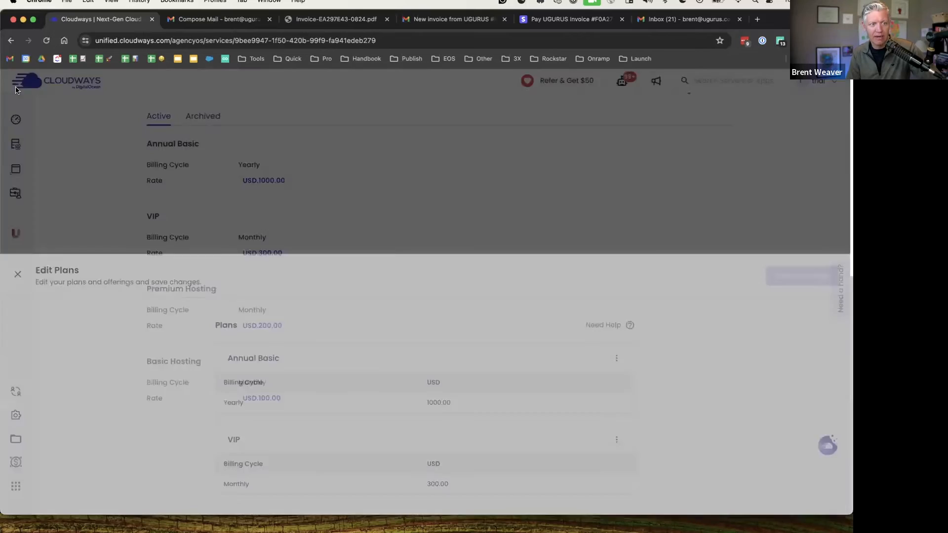
scroll(319, 215, up, 8)
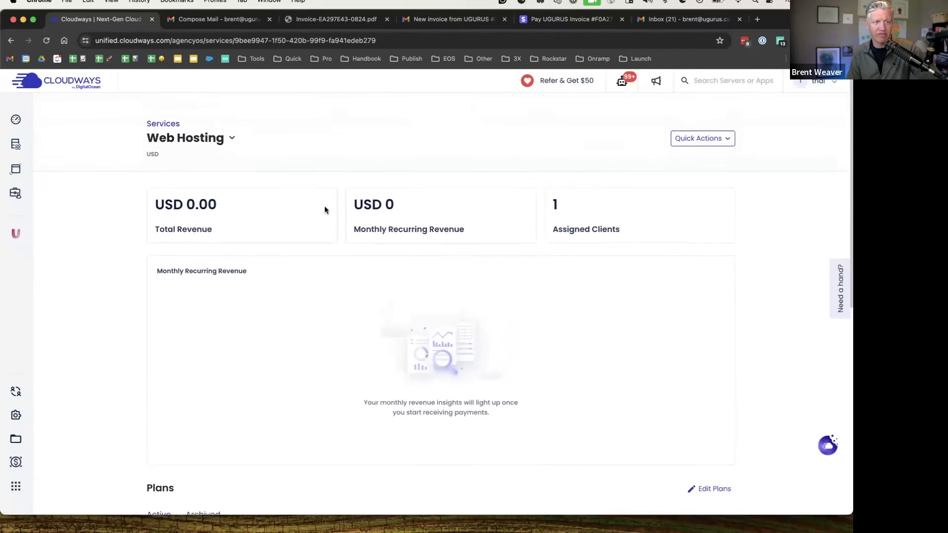
click(154, 112)
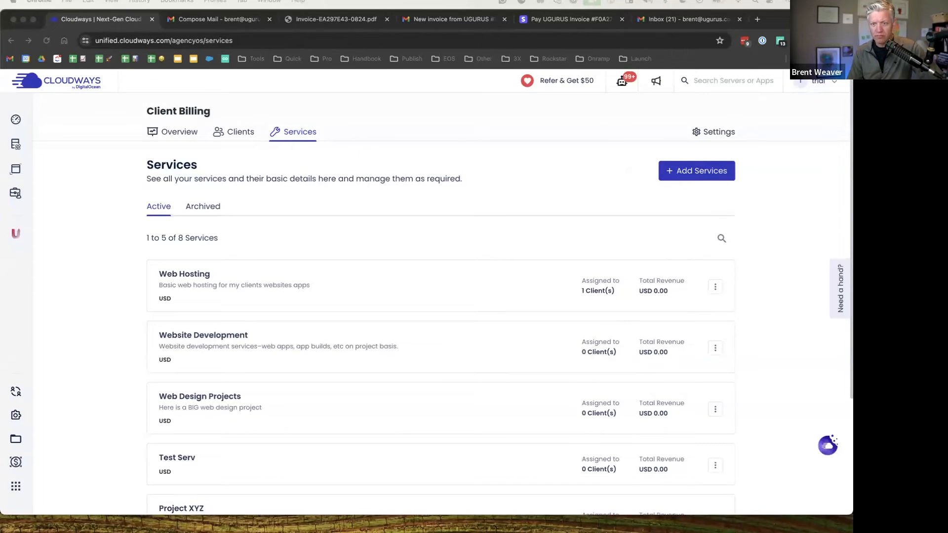
scroll(465, 157, down, 1)
Upload the DO logo as the agency logo and save the agency profile
click(417, 162)
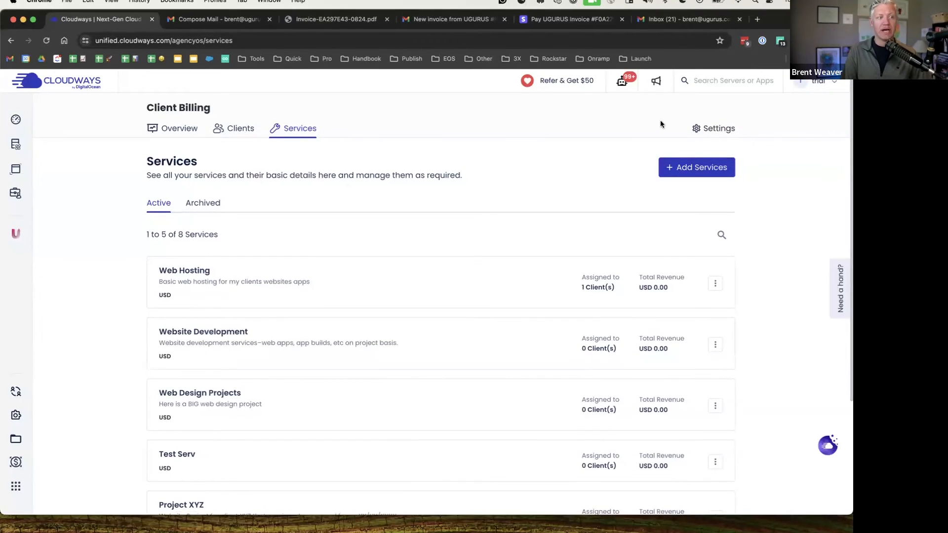
click(720, 131)
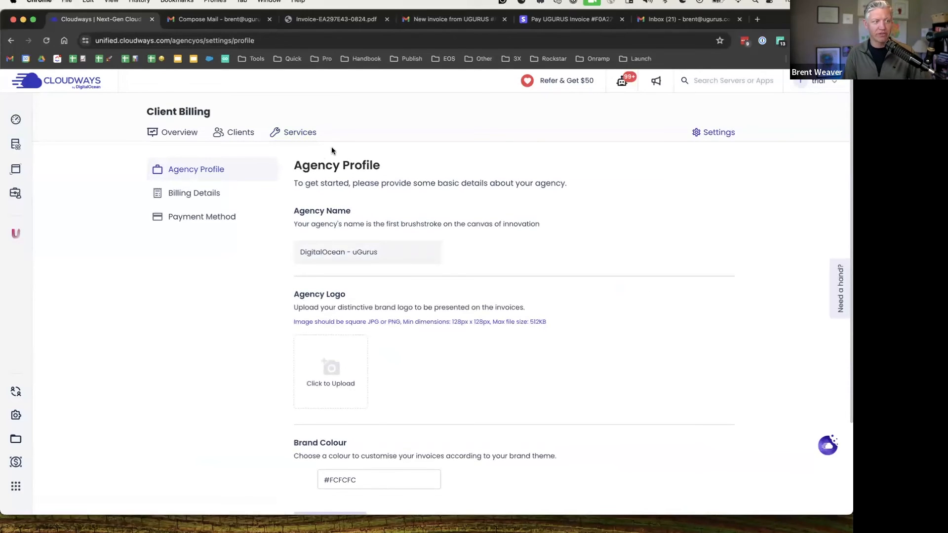
scroll(416, 250, down, 2)
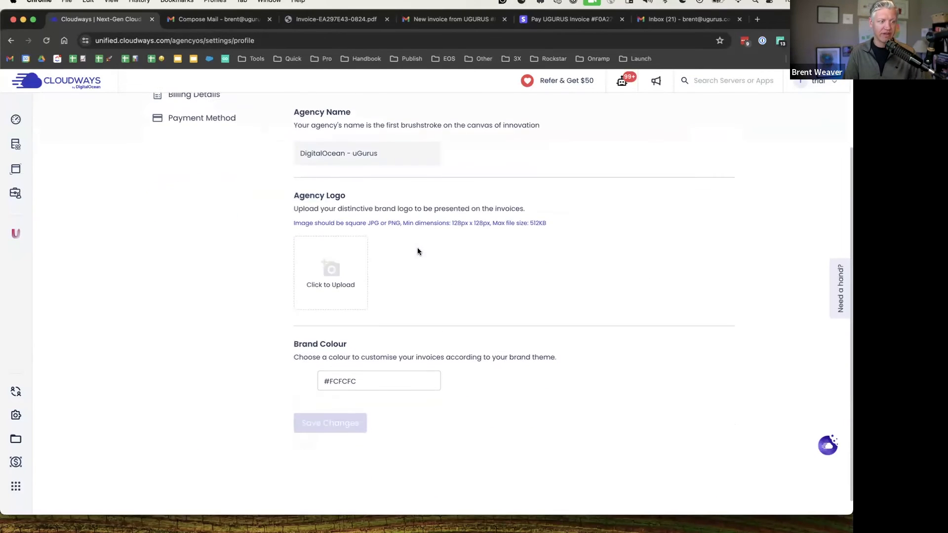
click(324, 274)
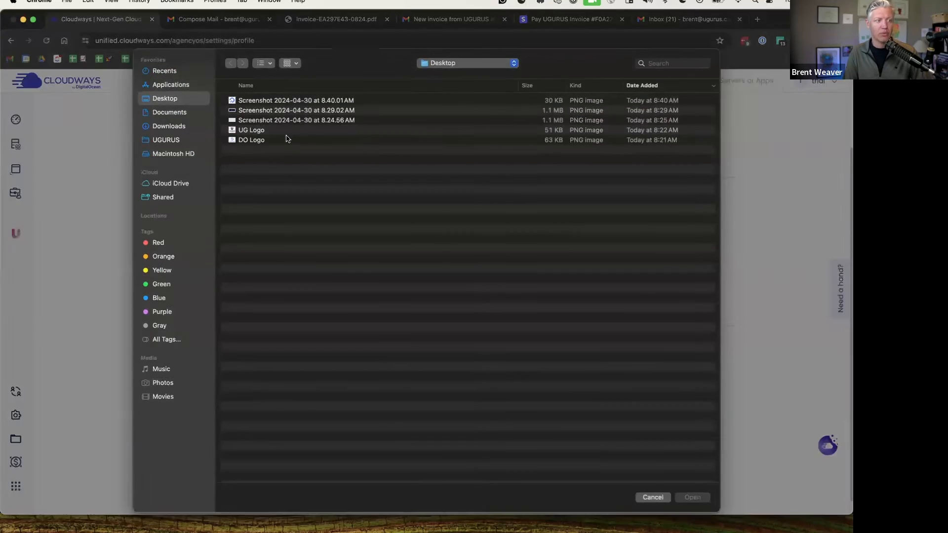
key(Return)
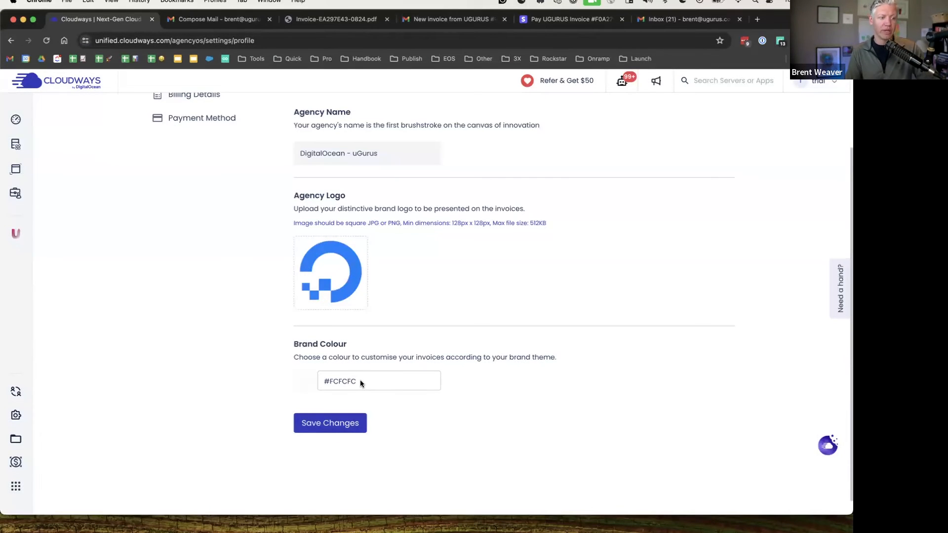
click(332, 423)
View the downloaded invoice PDF, then open the Billing Details settings
click(336, 19)
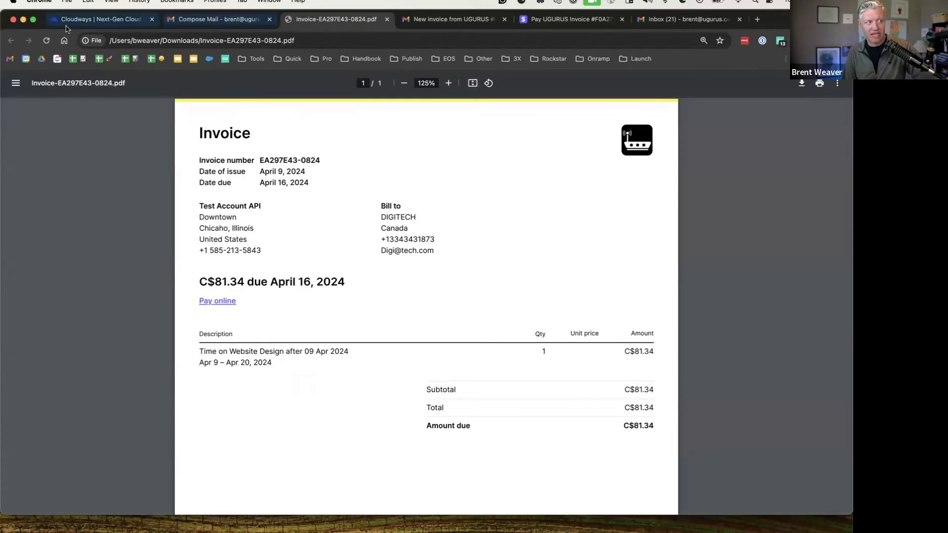
click(84, 20)
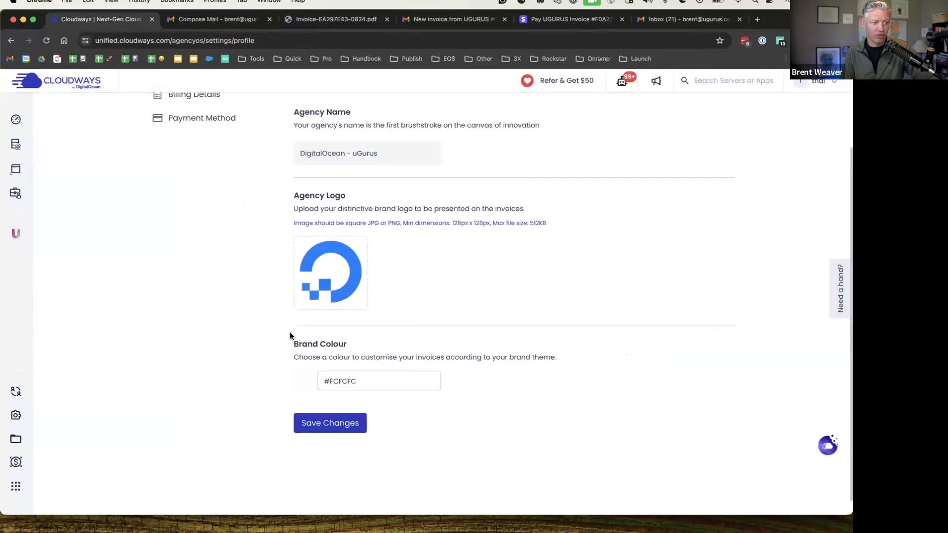
scroll(289, 333, up, 3)
click(182, 193)
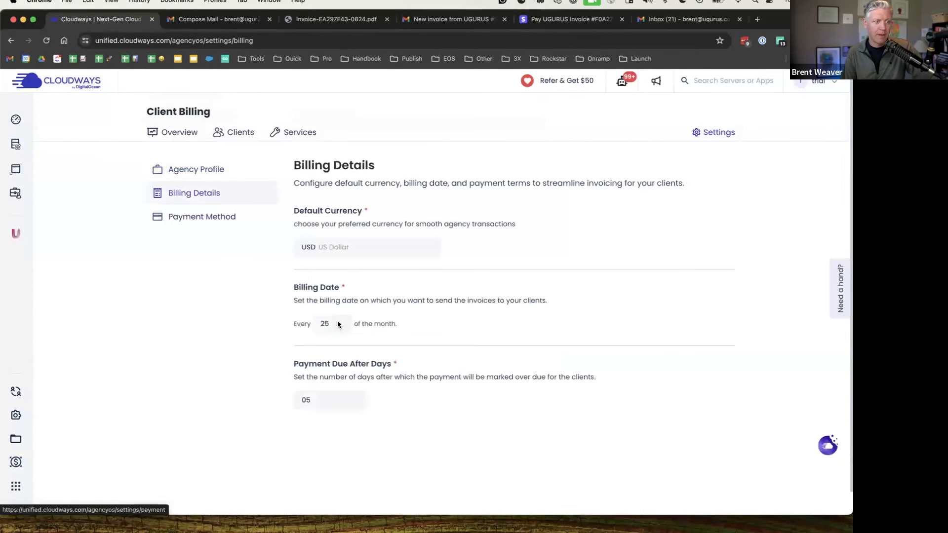
Review Billing Details (USD, billed every 25th, due after 05 days), then show the Recap of 7 Workflows slide
drag(306, 288, 379, 322)
click(447, 296)
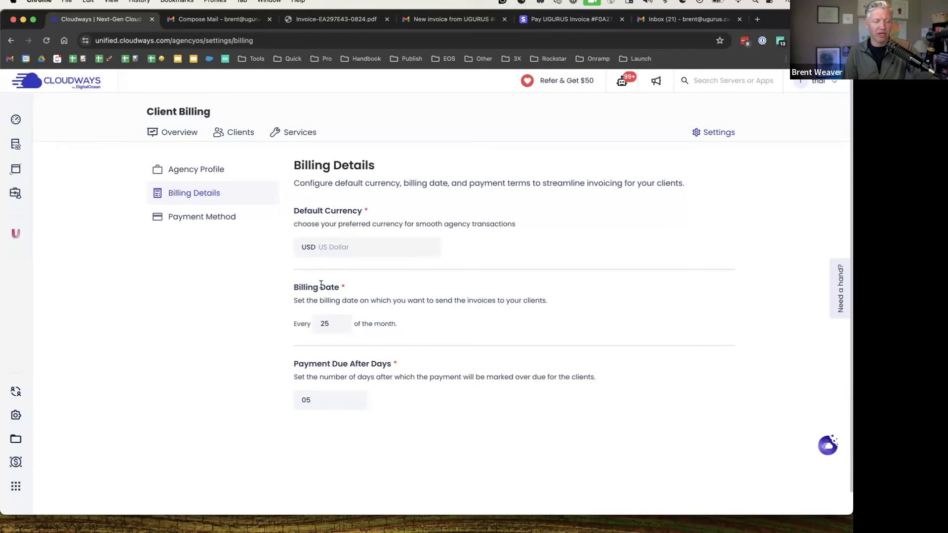
scroll(286, 252, down, 1)
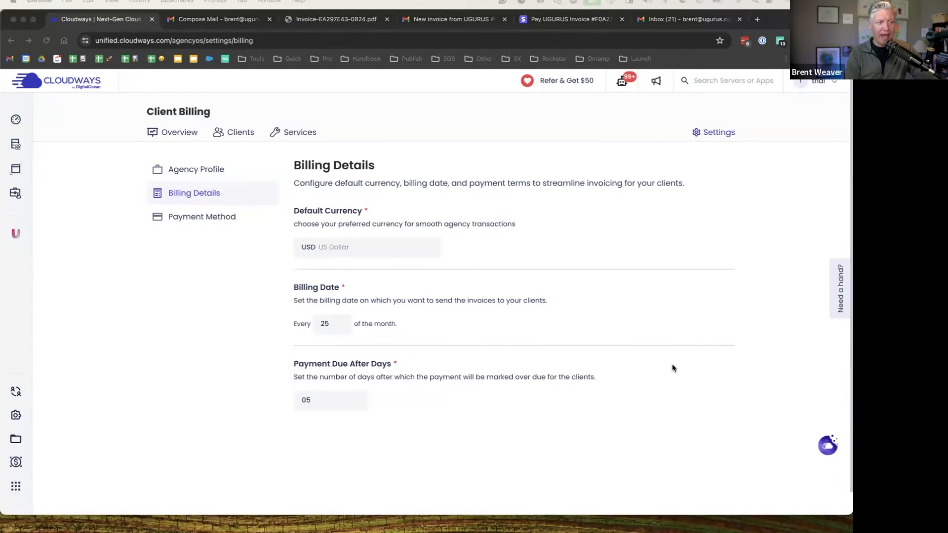
key(ctrl+Left)
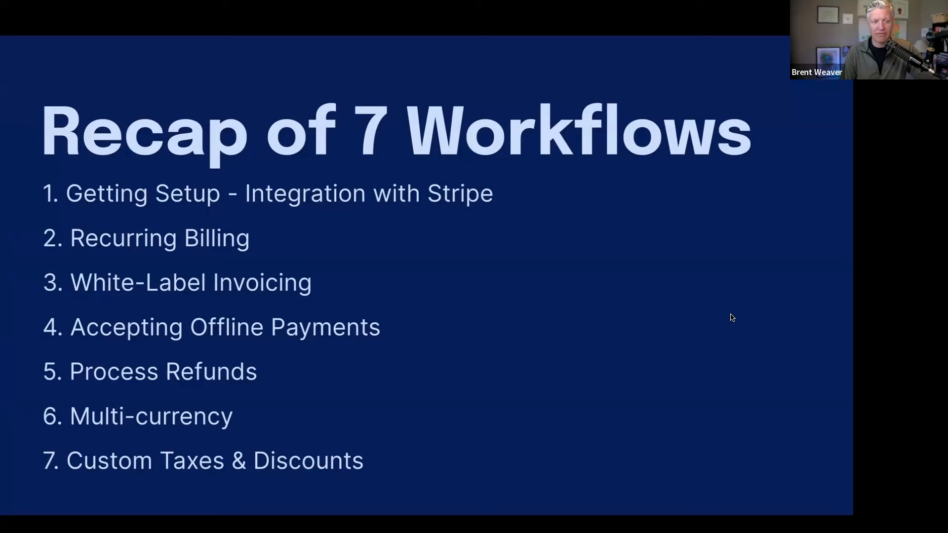
Check the Cloudways billing clients list, then return to the slides
key(ctrl+Right)
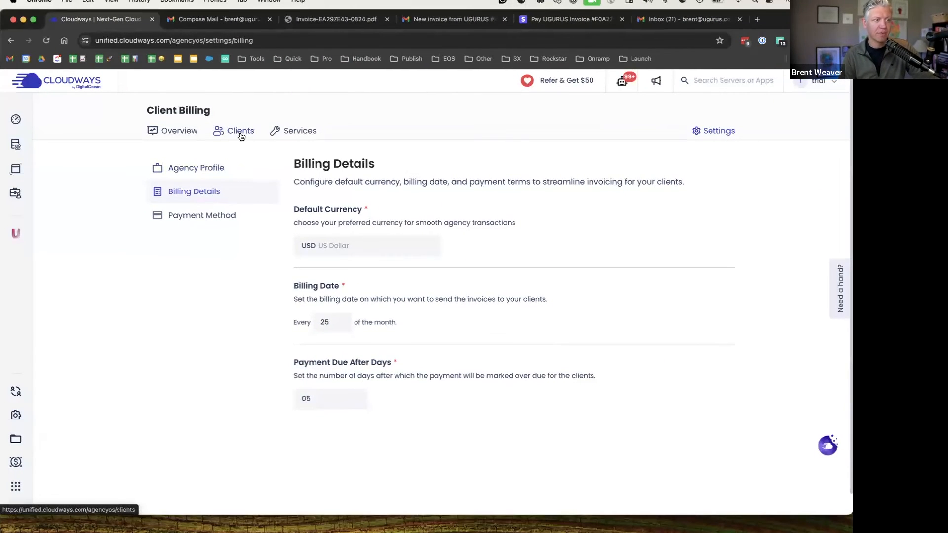
click(241, 136)
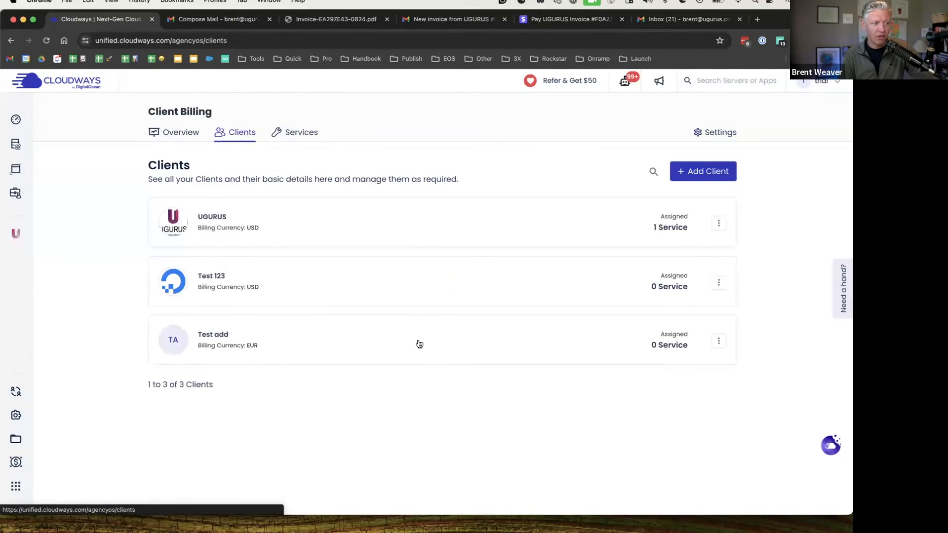
key(ctrl+Left)
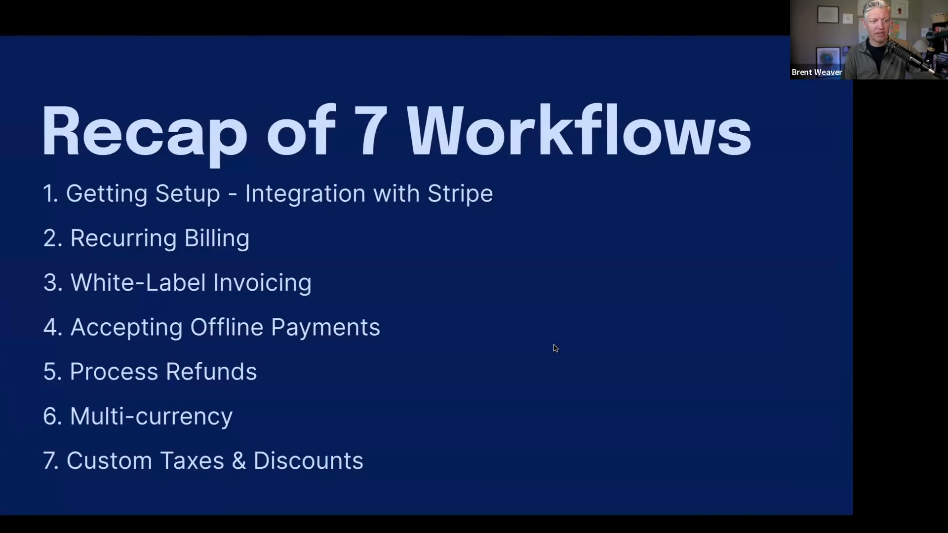
Advance to the closing Questions? slide, then bring up the UGURUS invoice email in Chrome
key(Right)
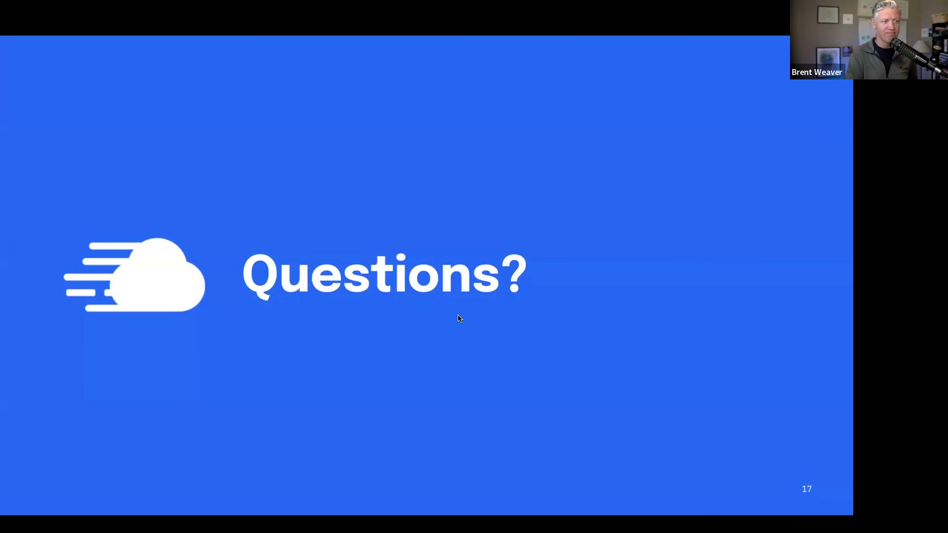
key(ctrl+Right)
key(ctrl+Tab)
key(ctrl+Tab)
key(ctrl+Tab)
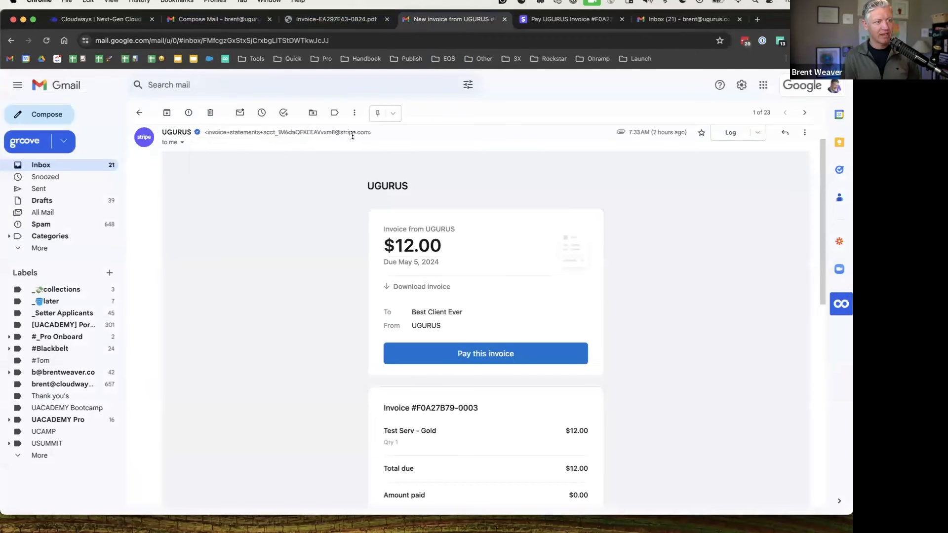
Review the UGURUS $12.00 Stripe invoice email and its sender, then return to Cloudways Client Billing
drag(370, 133, 203, 132)
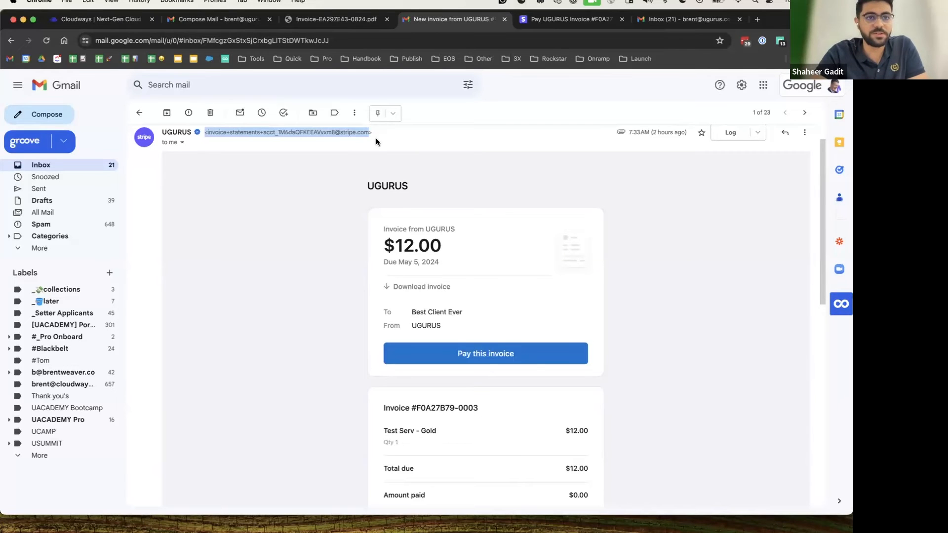
scroll(319, 173, up, 1)
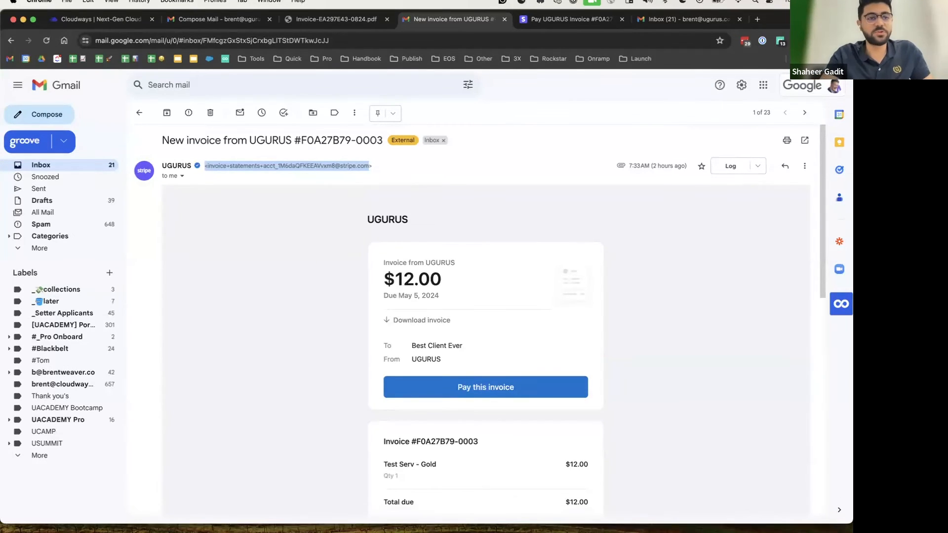
click(254, 276)
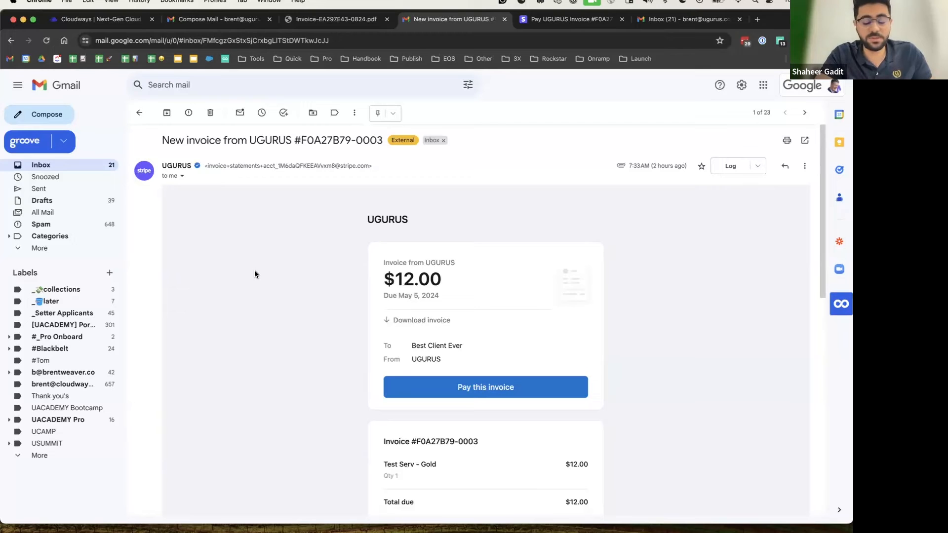
scroll(370, 427, down, 3)
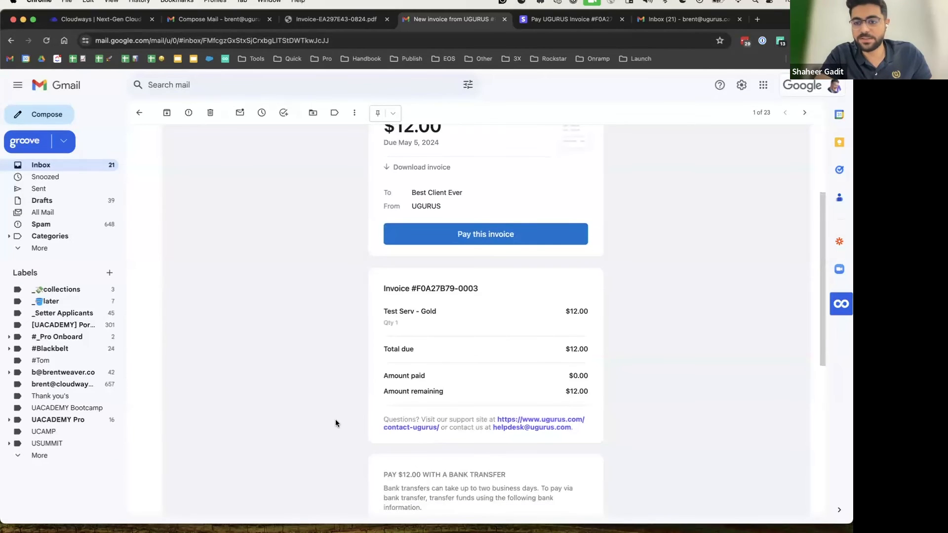
scroll(335, 421, down, 2)
scroll(334, 421, up, 6)
scroll(324, 405, up, 1)
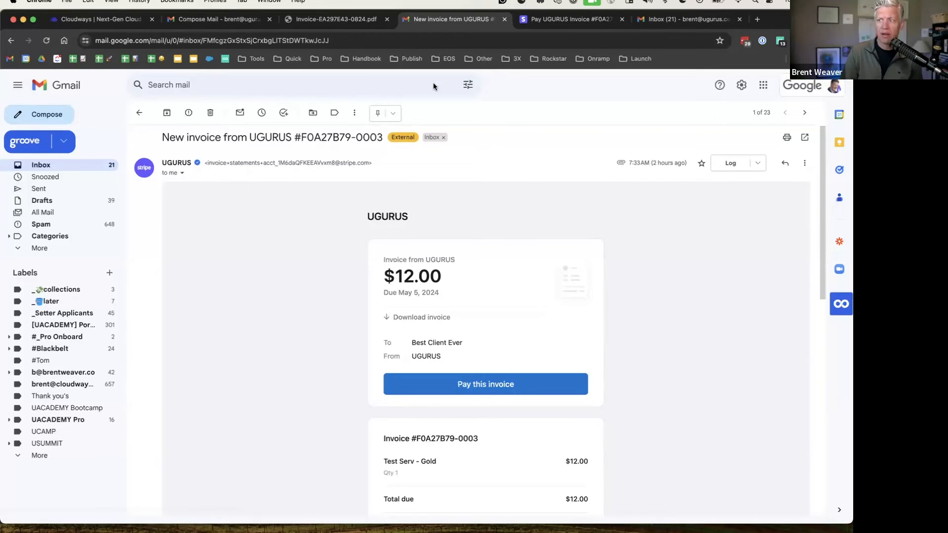
click(105, 22)
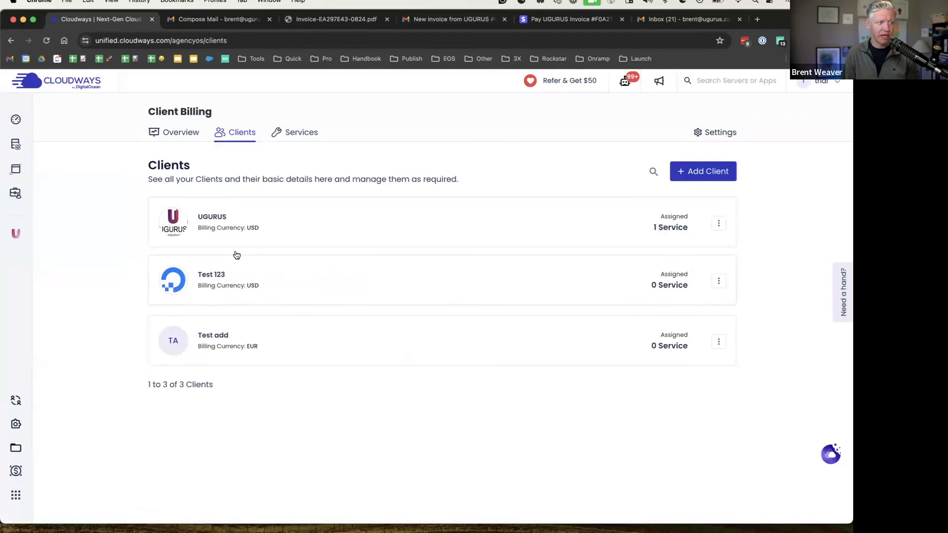
Look over the UGURUS client's profile without saving changes, then start adding a new client
click(235, 236)
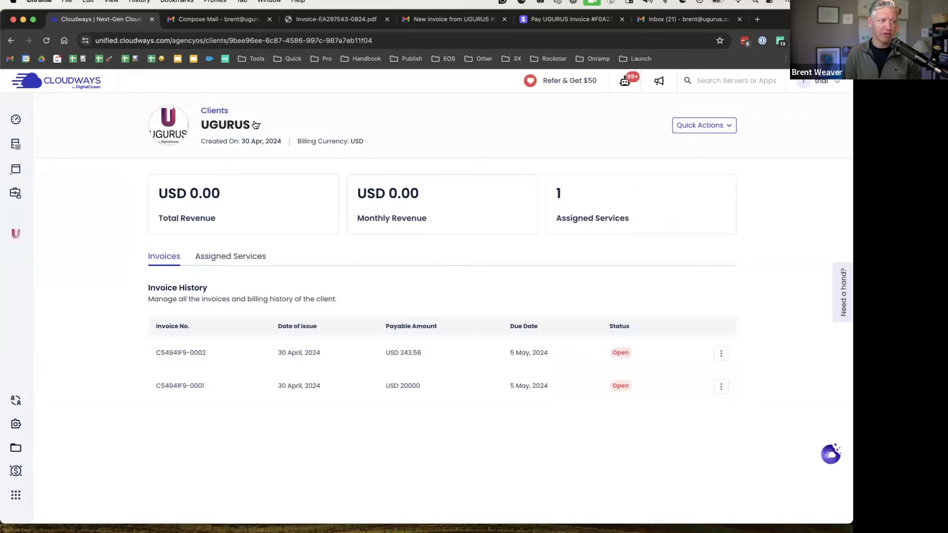
click(722, 127)
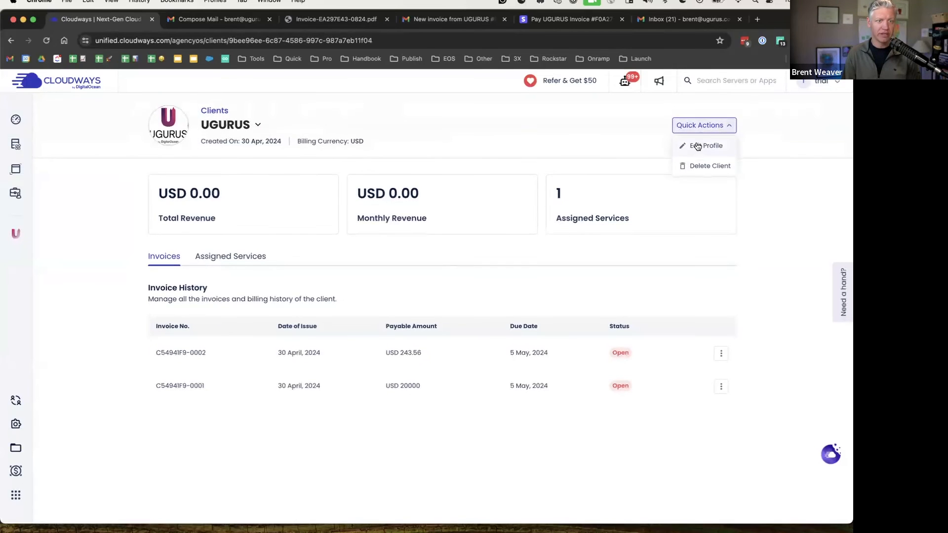
click(699, 146)
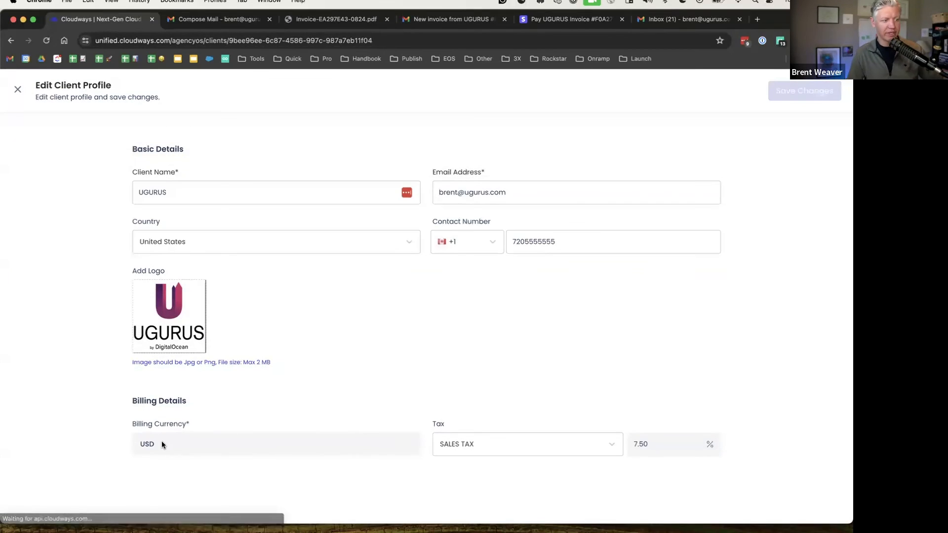
click(18, 90)
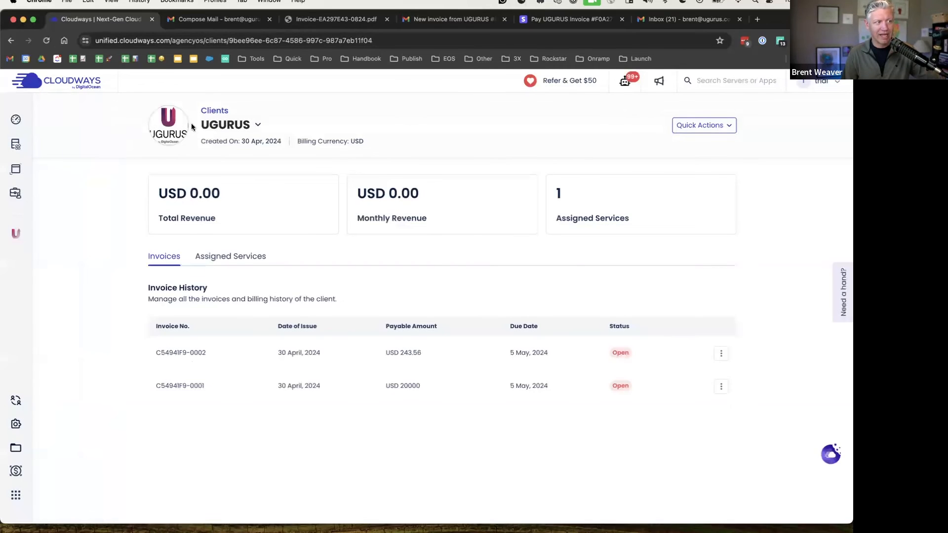
click(215, 110)
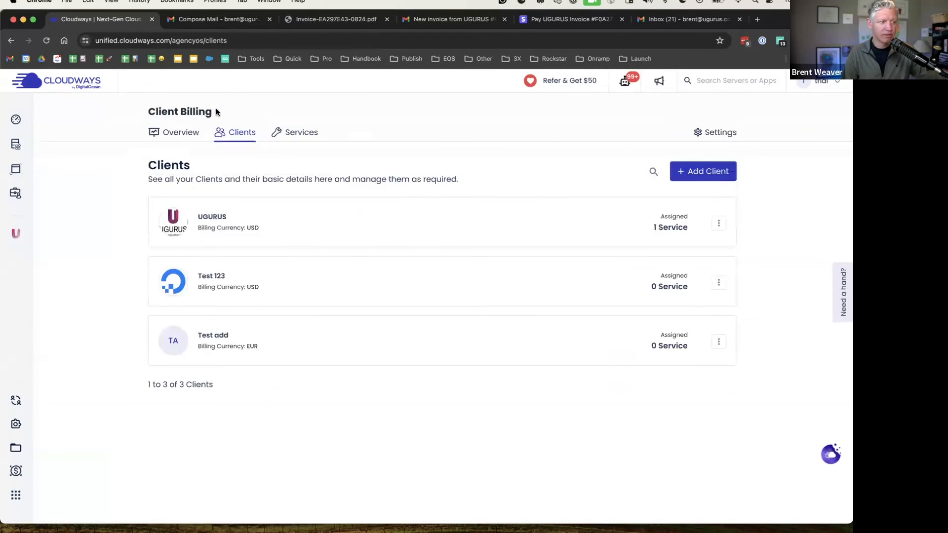
click(703, 172)
Enter 'New Client' as the name, the client's e-mail address, and United Kingdom as country
click(315, 196)
text(New Client)
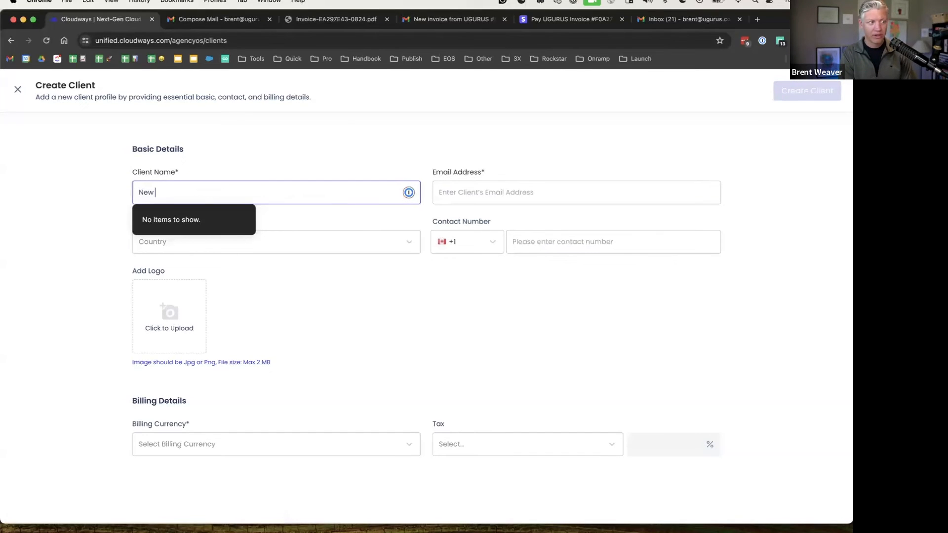
key(Tab)
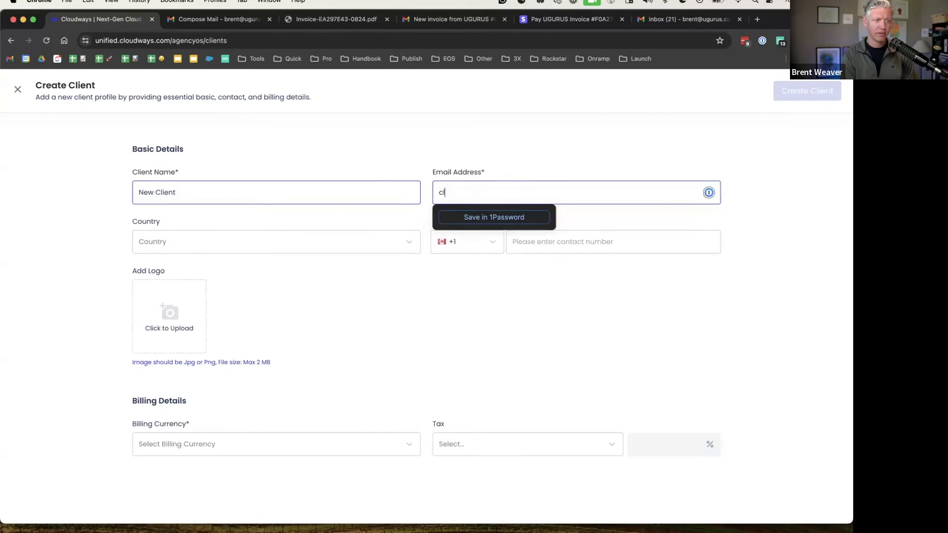
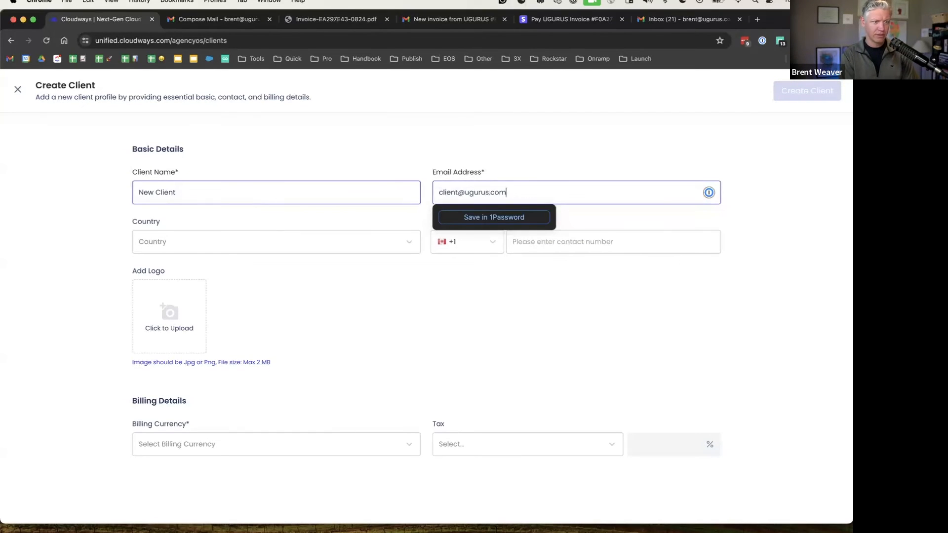
key(Tab)
text(un)
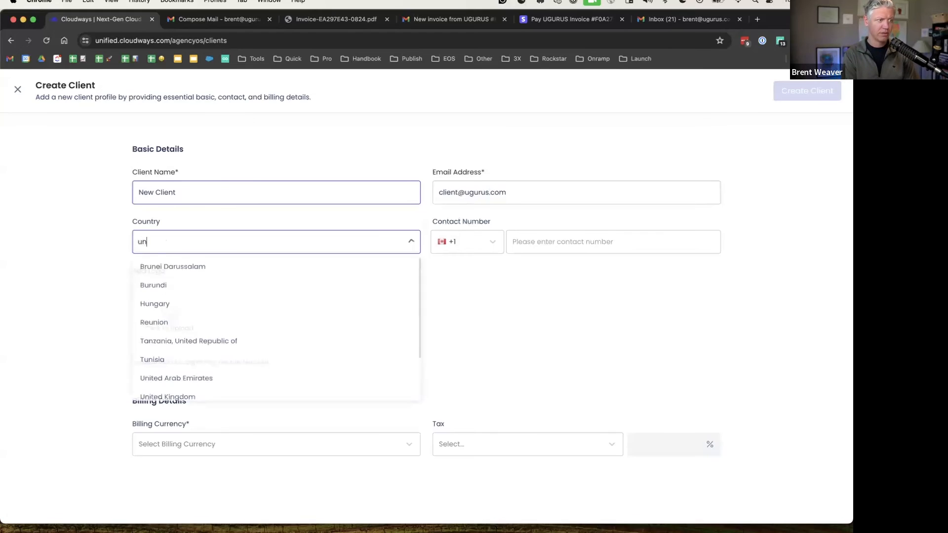
key(BackSpace)
key(BackSpace)
text(united)
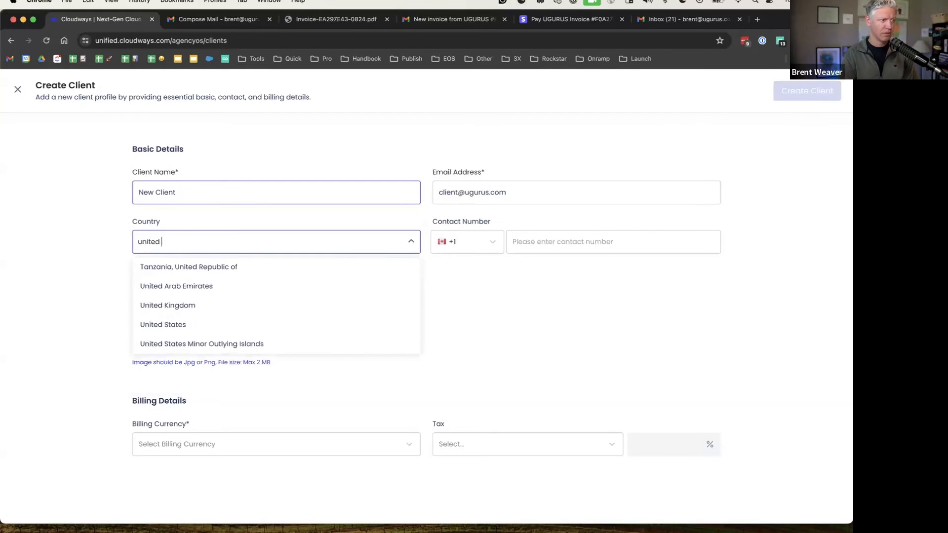
click(180, 310)
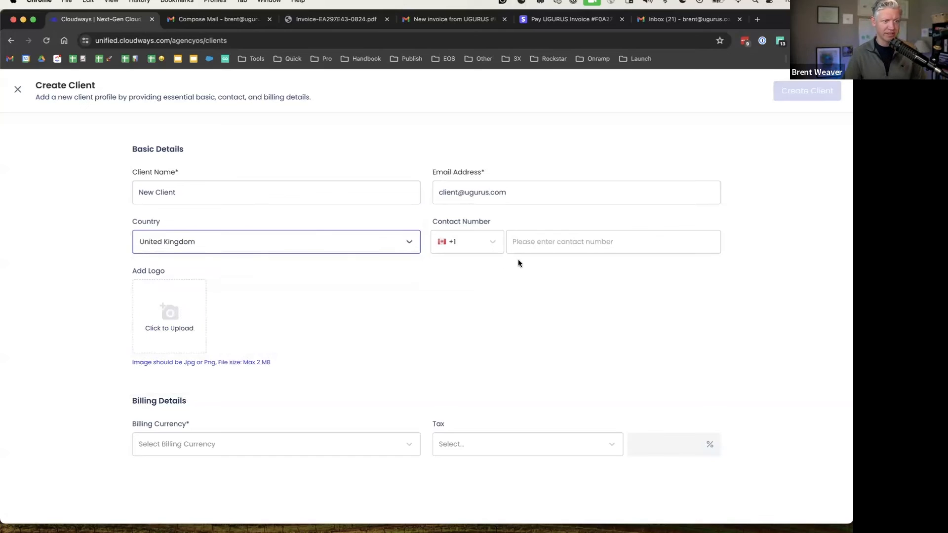
Enter the client's contact number with the +44 country code
click(569, 242)
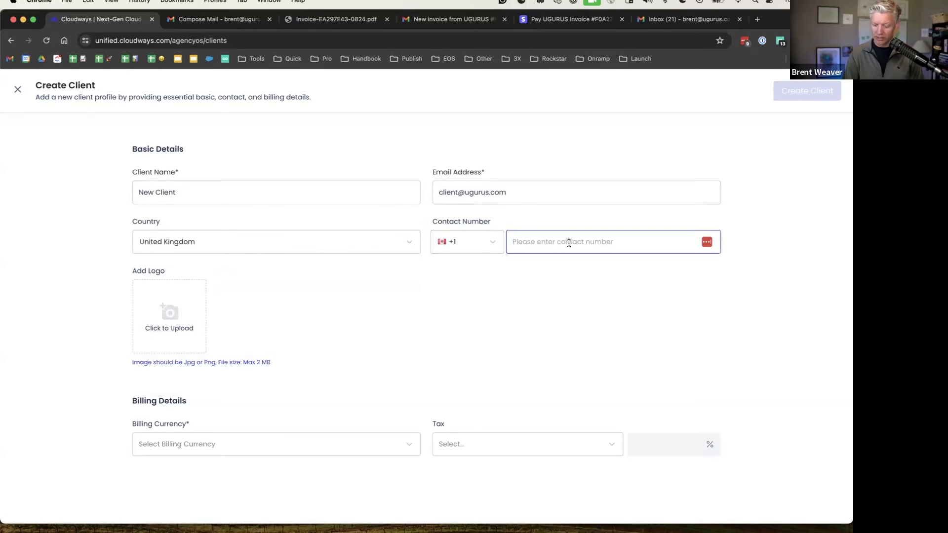
click(494, 247)
scroll(480, 314, down, 4)
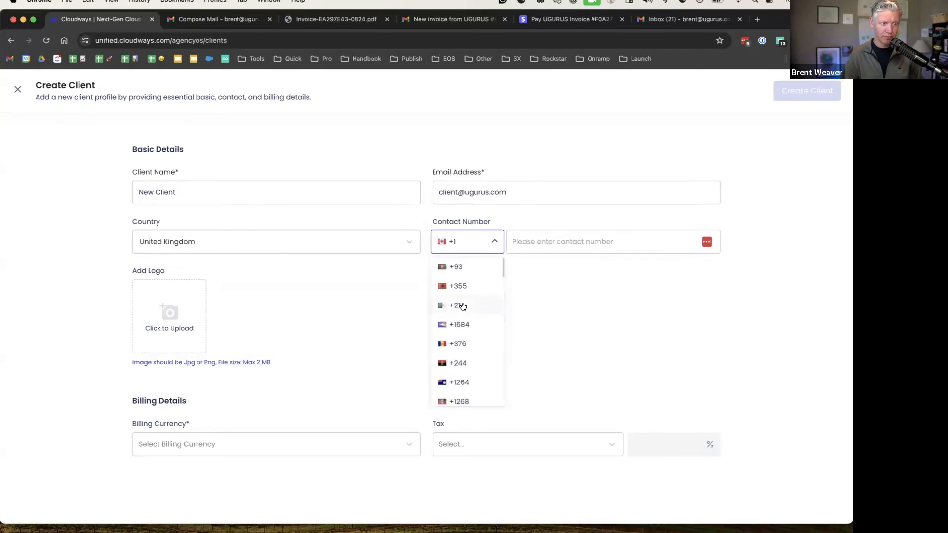
scroll(480, 316, down, 3)
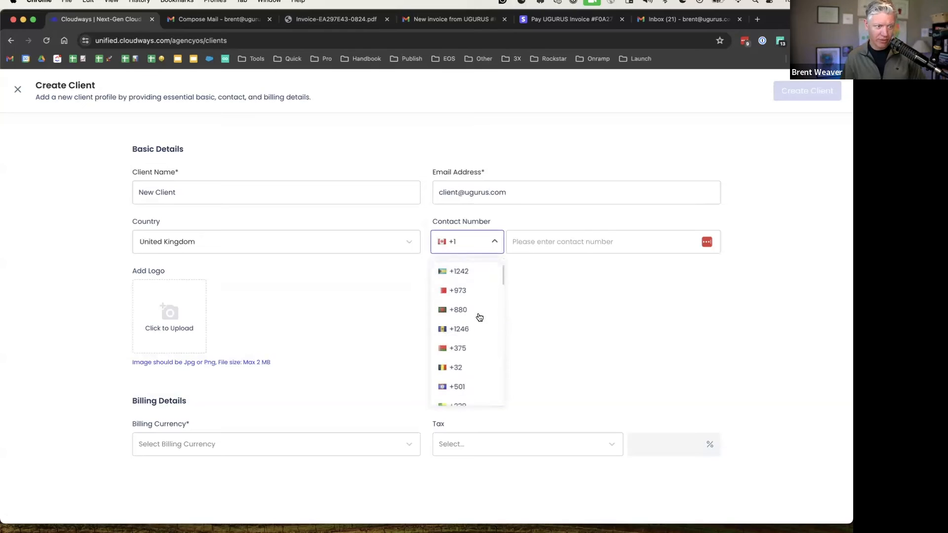
text(44)
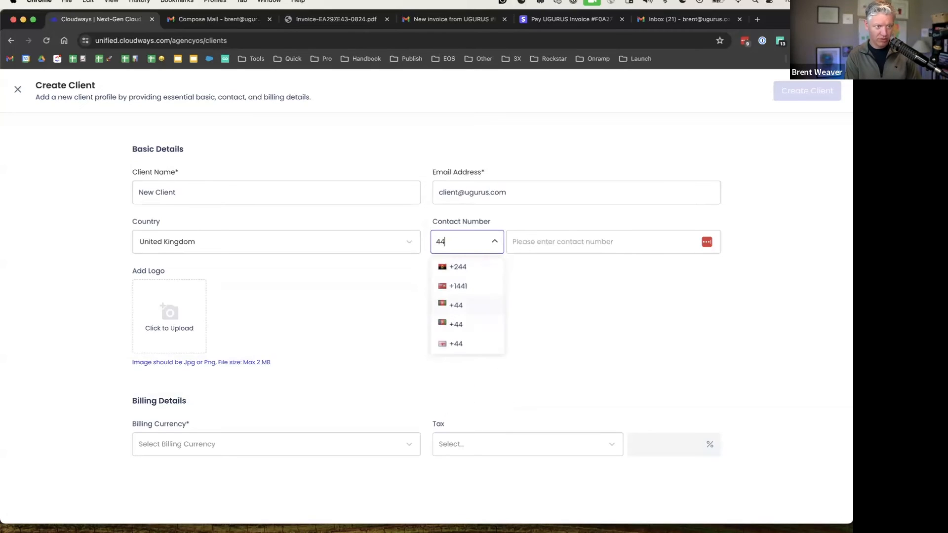
click(452, 351)
click(554, 240)
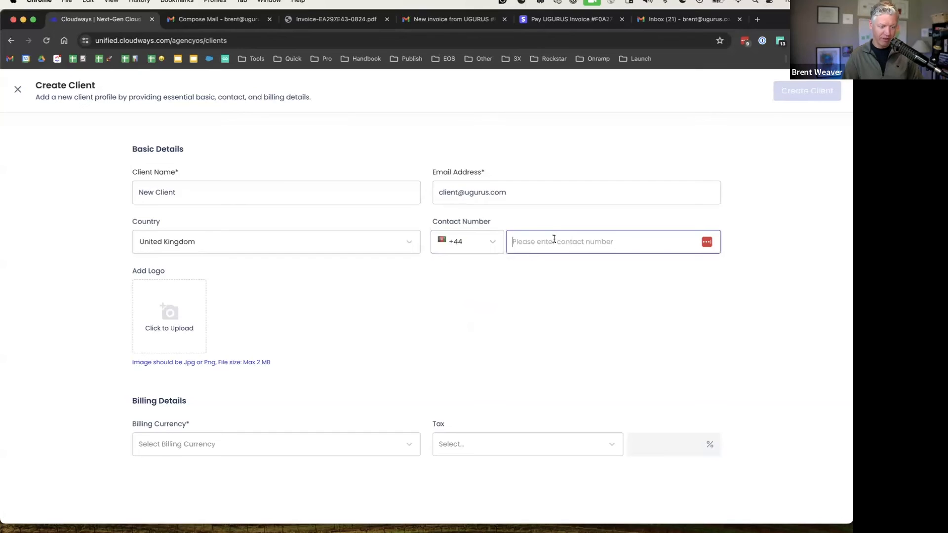
text(55555555)
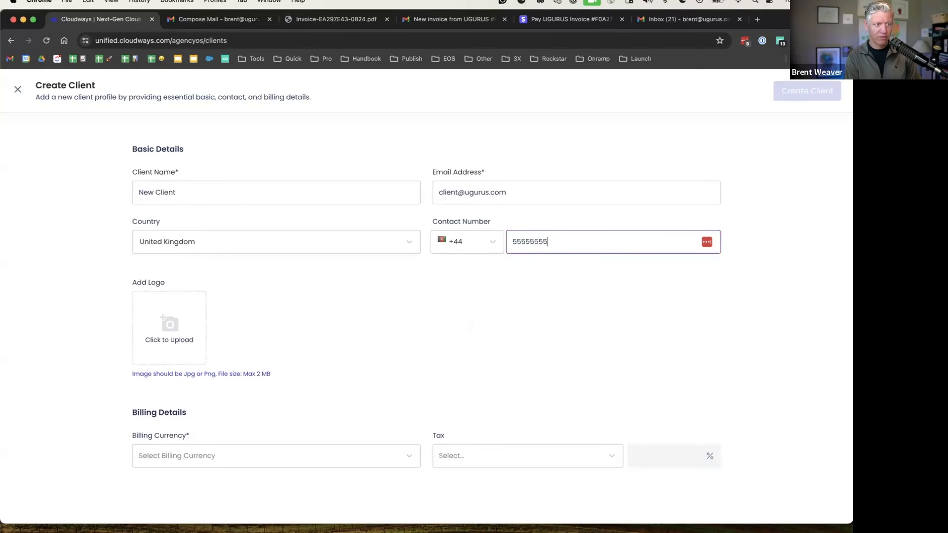
click(444, 297)
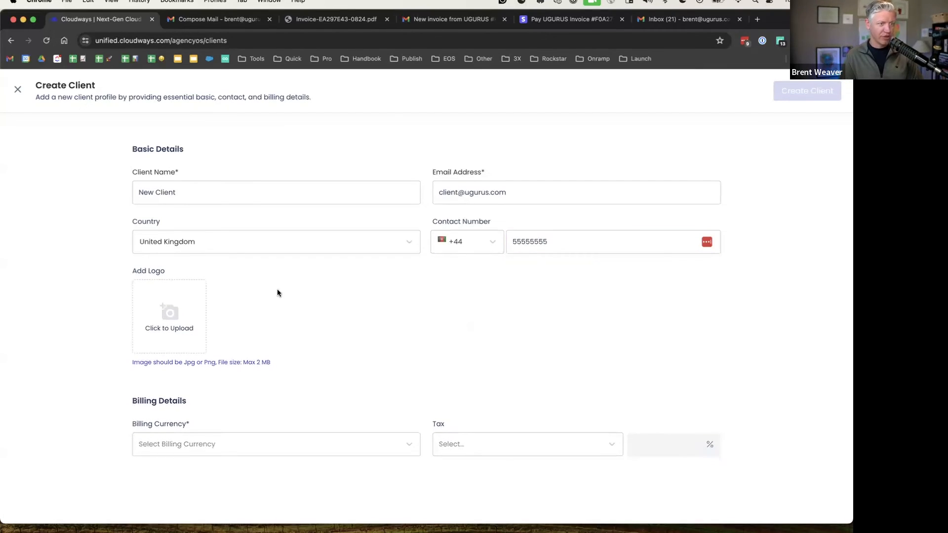
Upload the screenshot image as the client logo and set billing currency to GBP
click(181, 319)
double_click(249, 104)
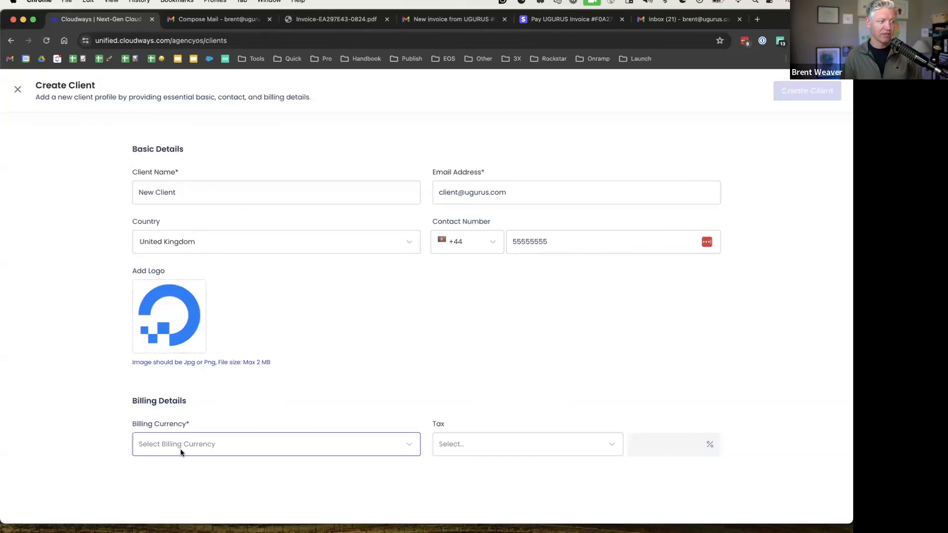
click(164, 442)
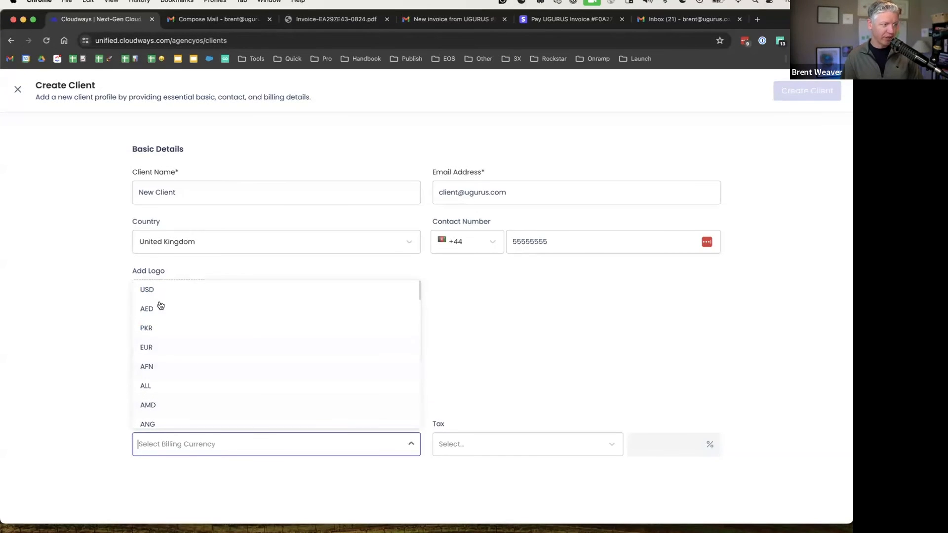
scroll(184, 347, down, 1)
scroll(183, 347, down, 10)
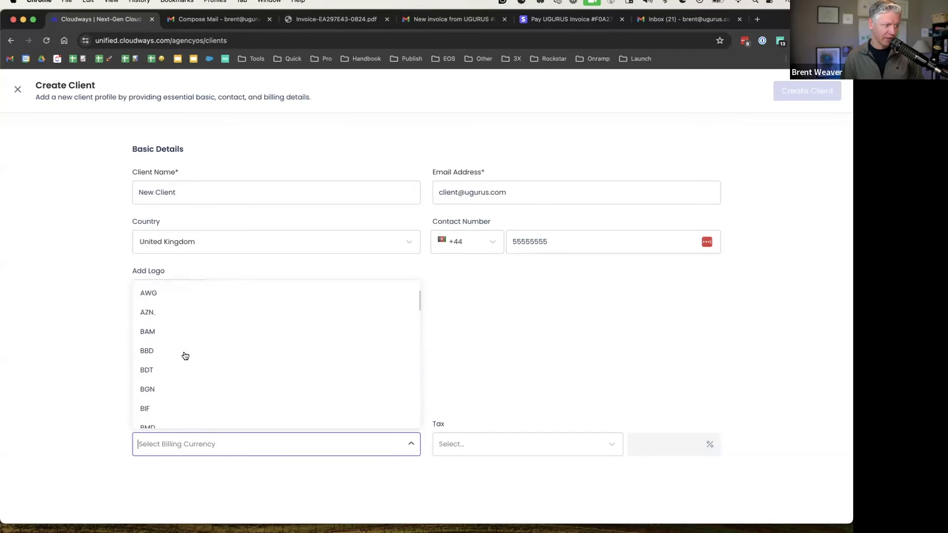
scroll(185, 355, down, 8)
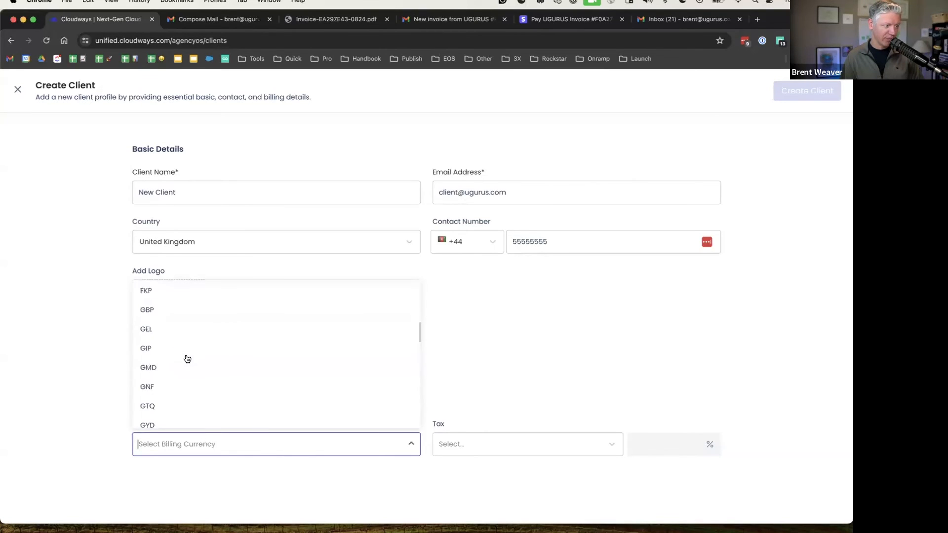
click(182, 293)
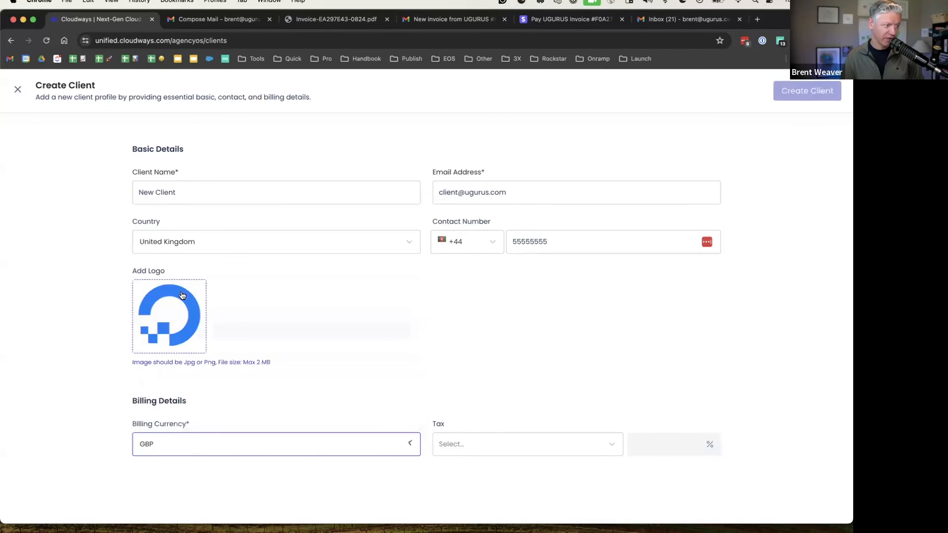
Apply the TEST tax and create the new client
click(517, 447)
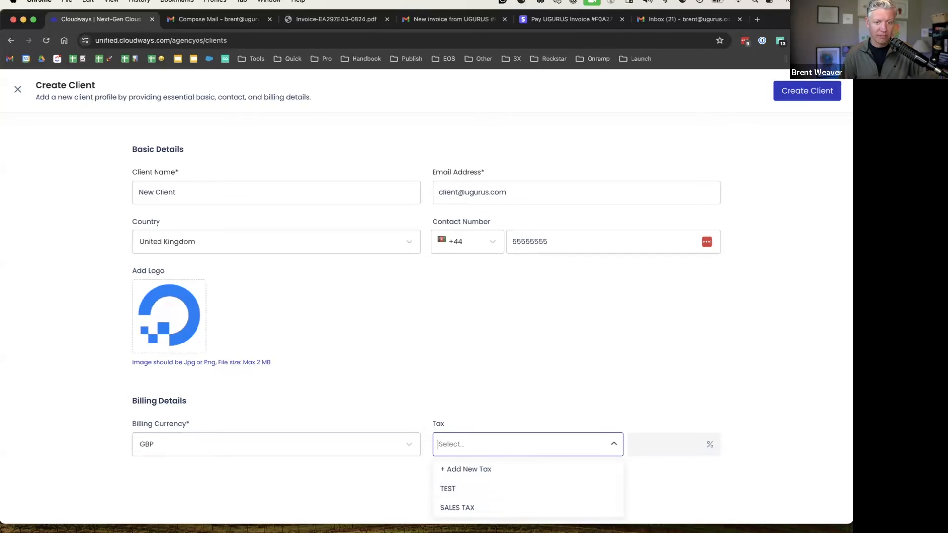
click(452, 487)
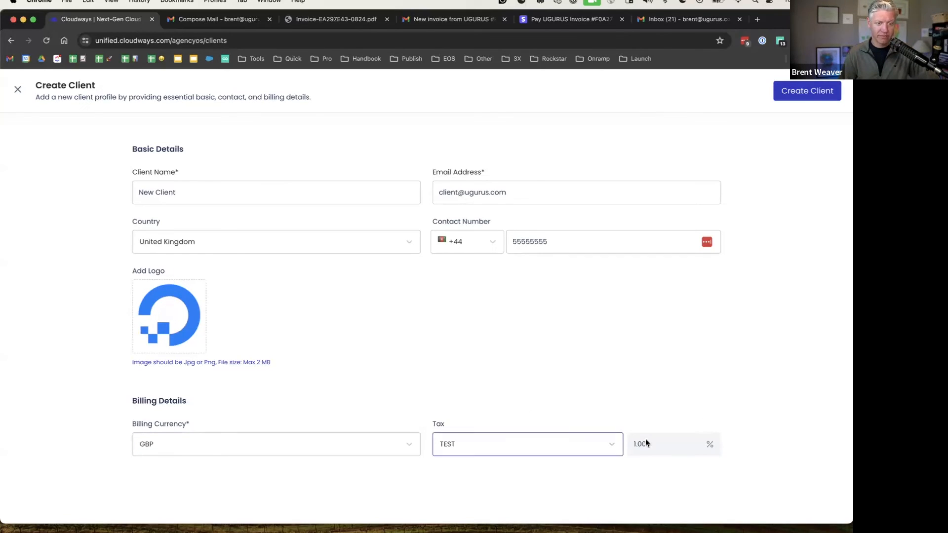
click(803, 91)
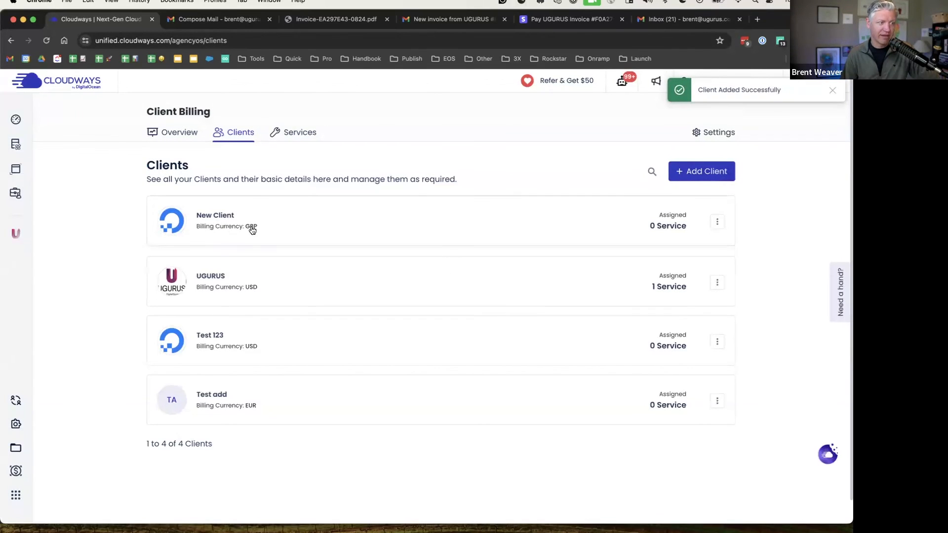
Start a new service from the Client Billing Services list and expand its currency options
click(303, 130)
click(691, 181)
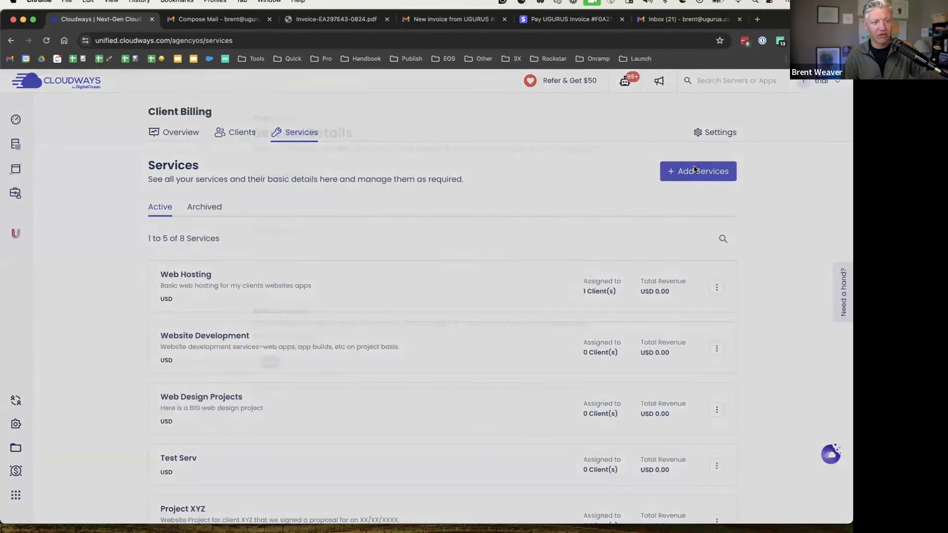
click(327, 354)
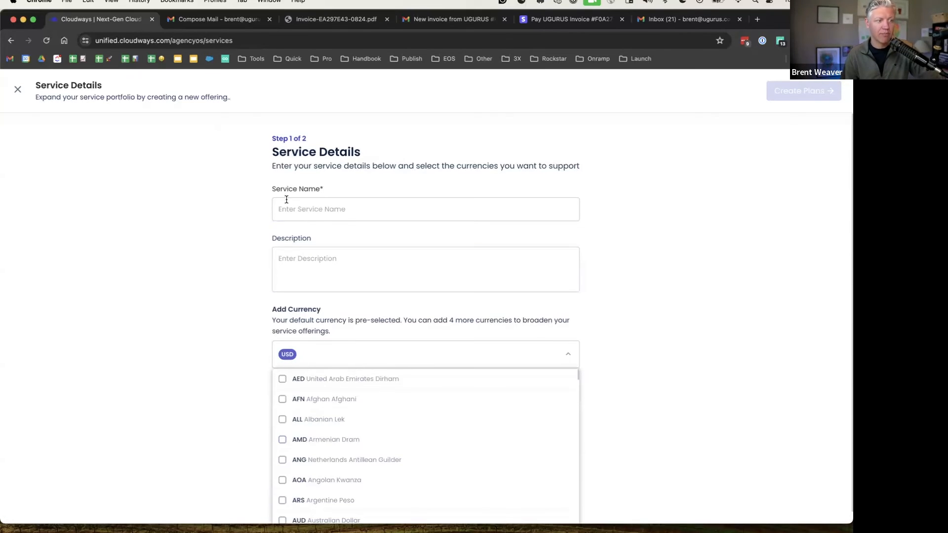
Name the service 'Web Design Project - UK' and browse the currency list
click(351, 210)
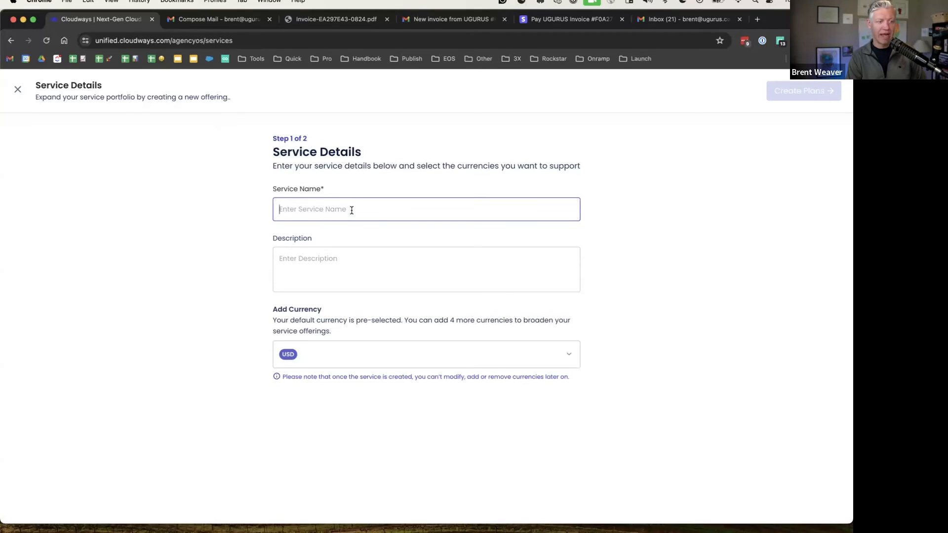
text(Web Deesig)
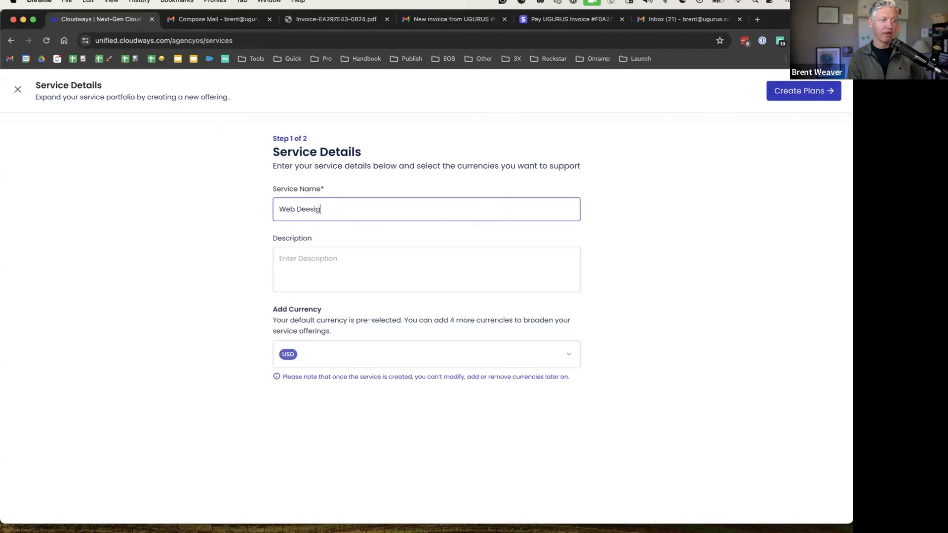
key(BackSpace)
key(BackSpace)
key(BackSpace)
key(BackSpace)
text(sign Project)
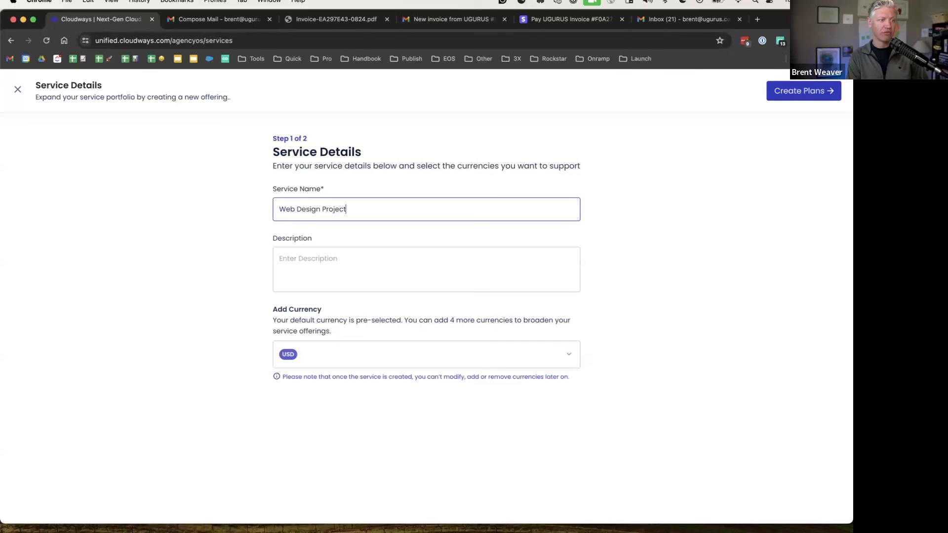
text( - UK)
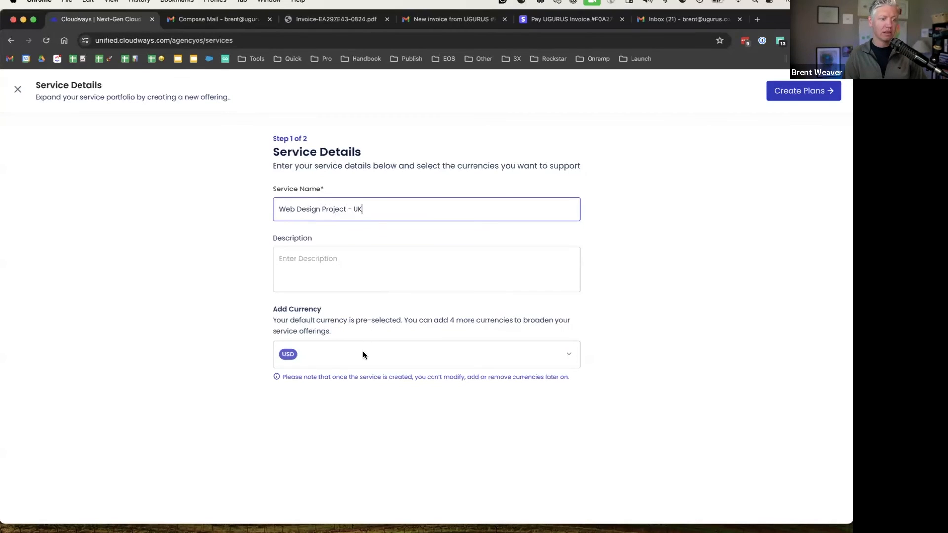
click(363, 354)
scroll(306, 461, down, 6)
scroll(308, 461, down, 15)
scroll(308, 466, up, 6)
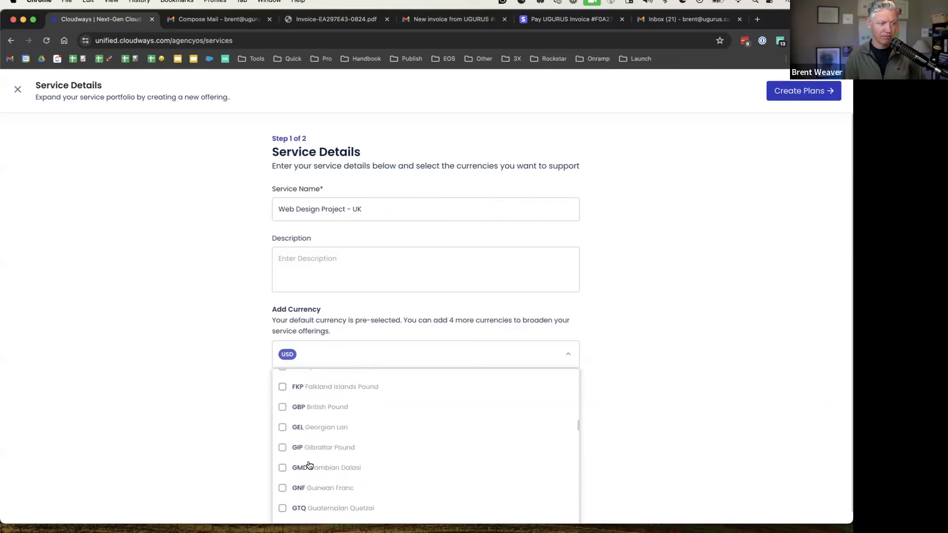
click(244, 357)
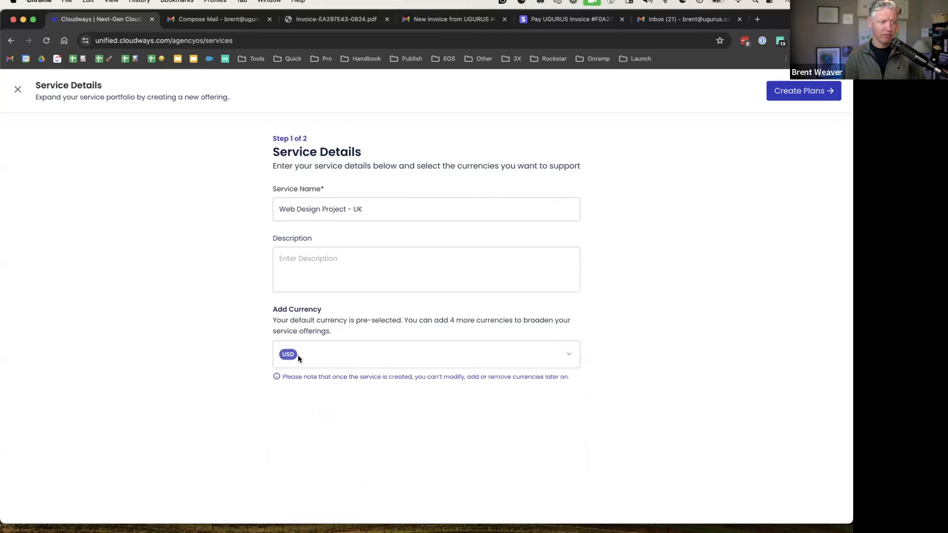
Browse the currency list again, ticking British Pound, then close it
click(562, 356)
scroll(341, 449, down, 5)
scroll(340, 452, down, 15)
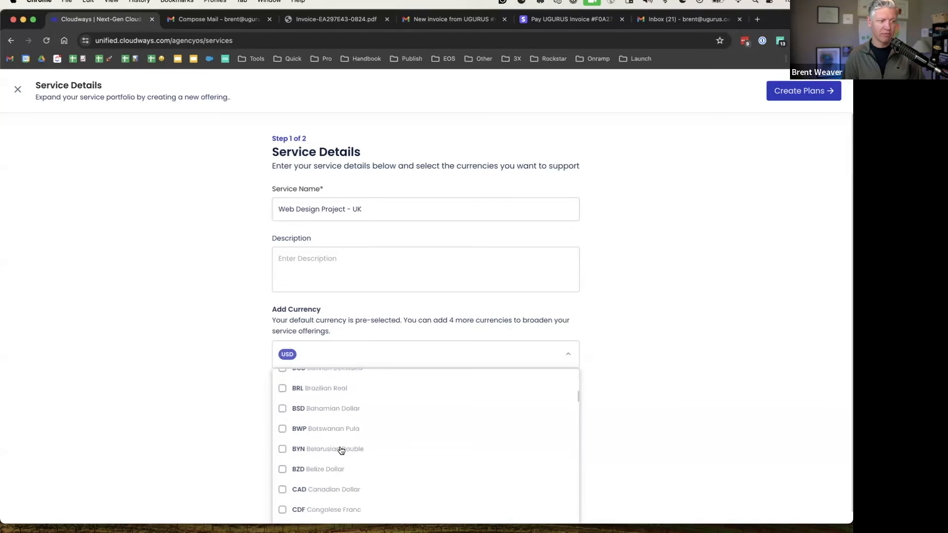
scroll(341, 451, up, 5)
click(284, 451)
scroll(381, 425, down, 10)
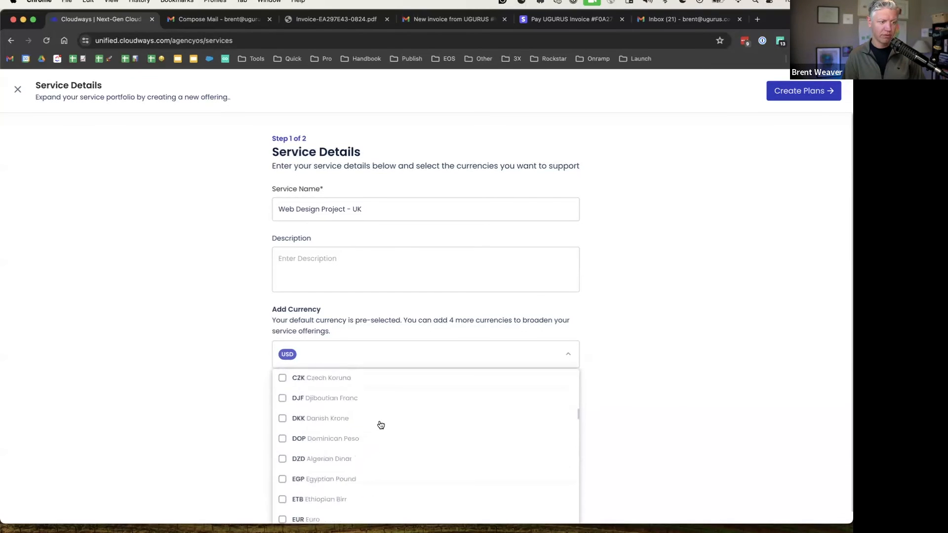
scroll(378, 424, down, 10)
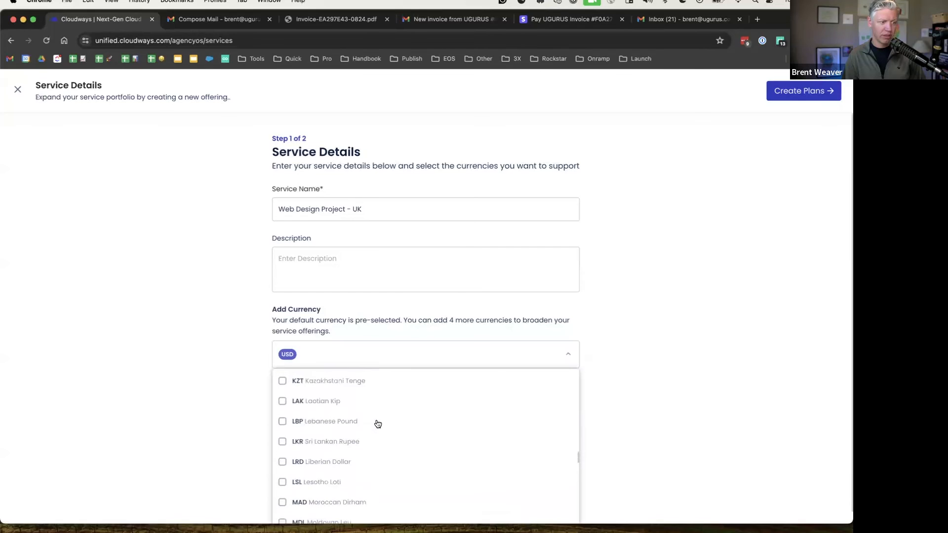
scroll(377, 426, down, 10)
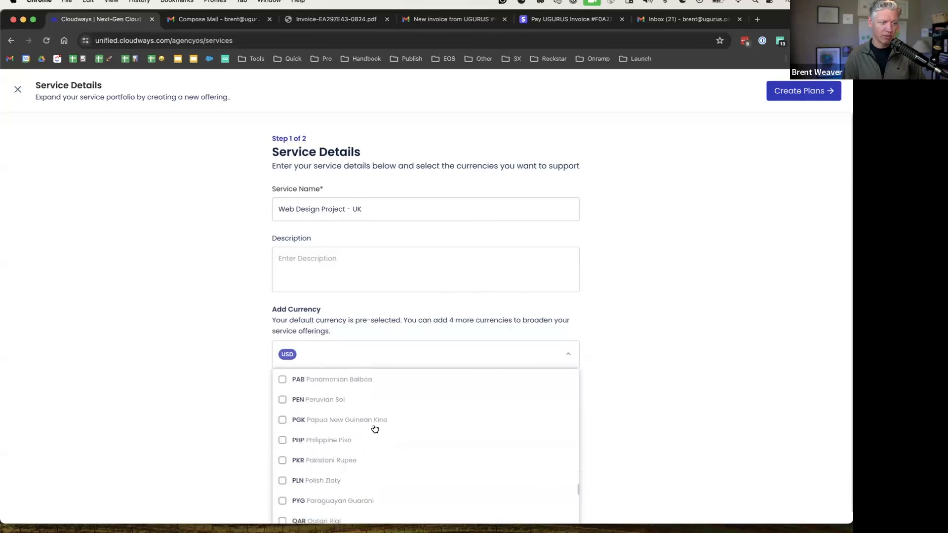
scroll(373, 431, down, 5)
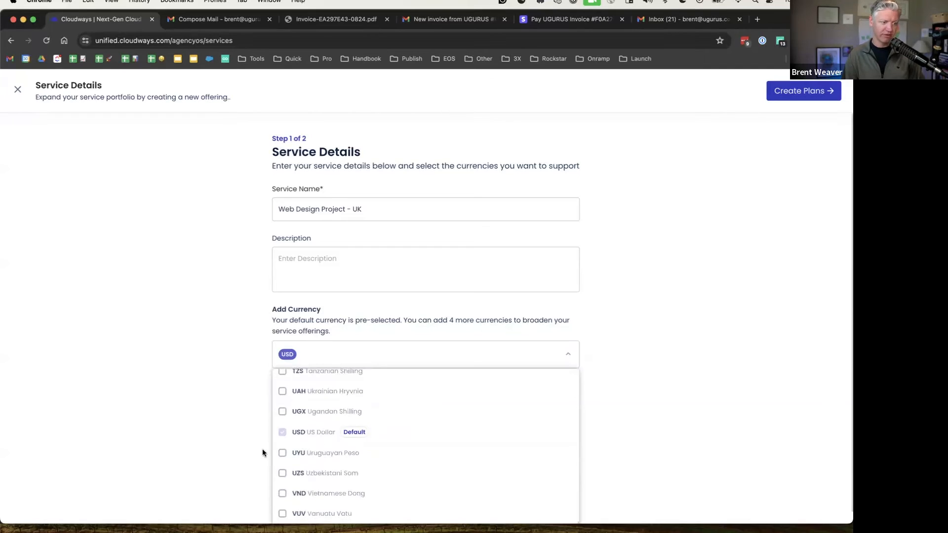
click(256, 389)
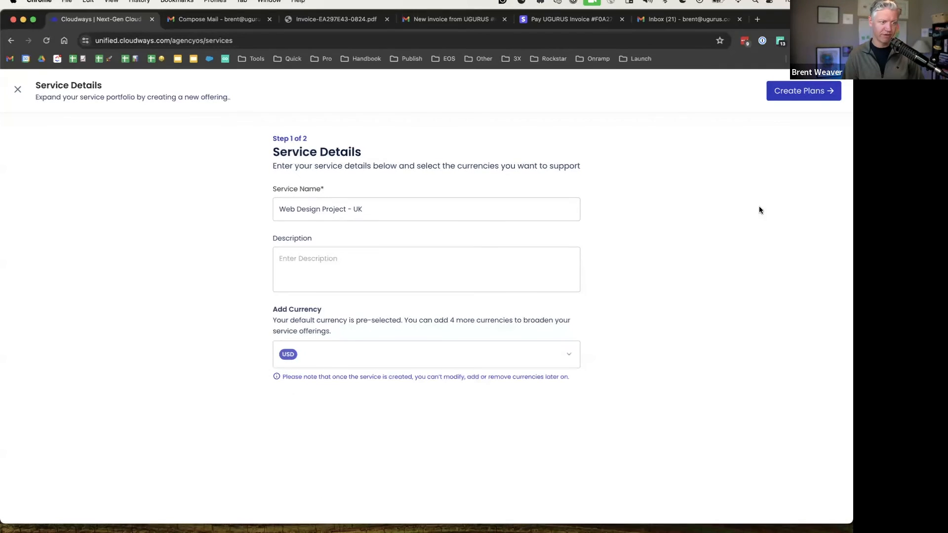
Add a one-time pricing plan named 'Test Plan' at 5000 USD
click(805, 92)
click(298, 269)
click(284, 219)
text(Test Plan)
click(280, 268)
click(249, 290)
click(499, 267)
text(5)
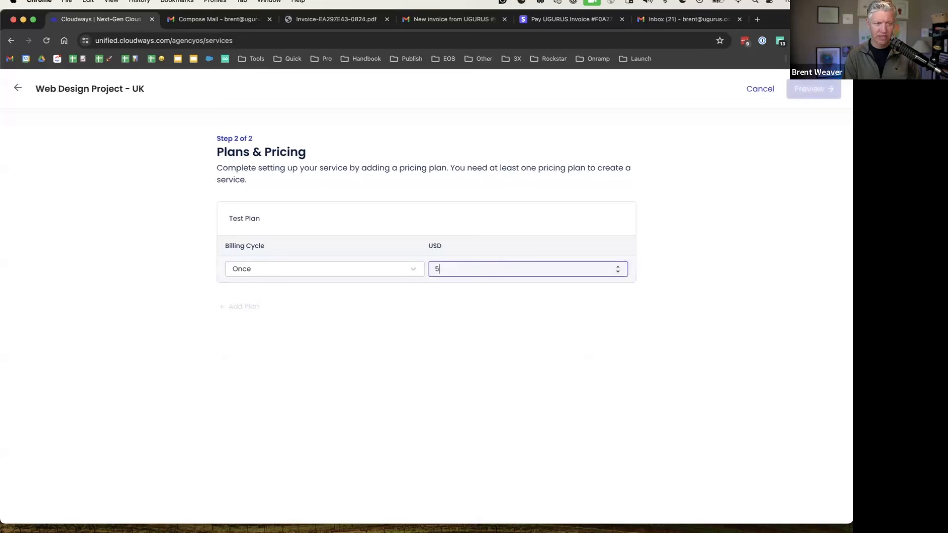
text(000)
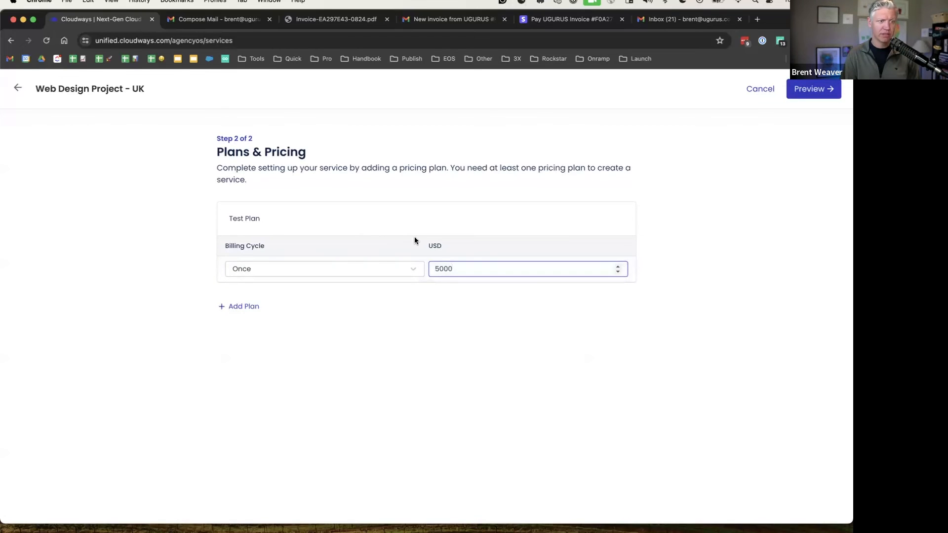
Remove the empty second plan, preview, and create the Web Design Project - UK service
click(255, 307)
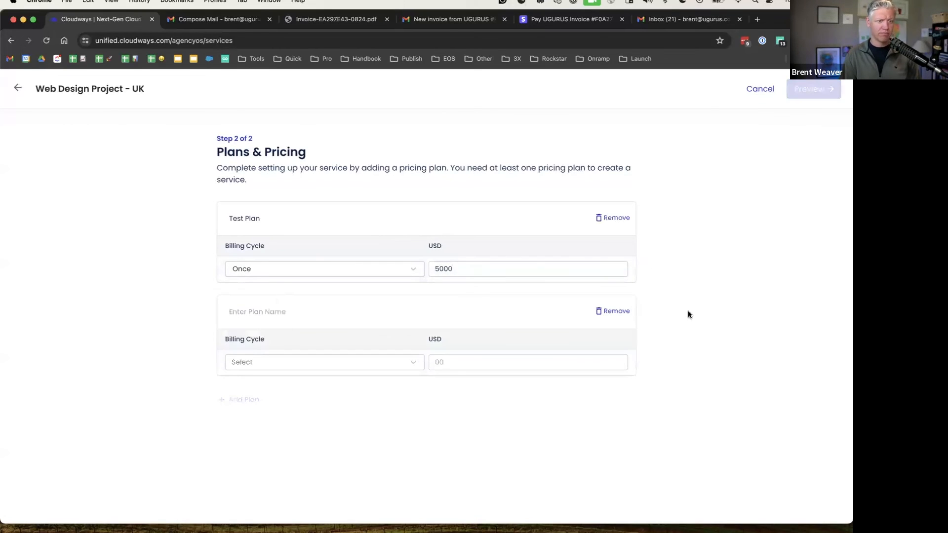
click(623, 312)
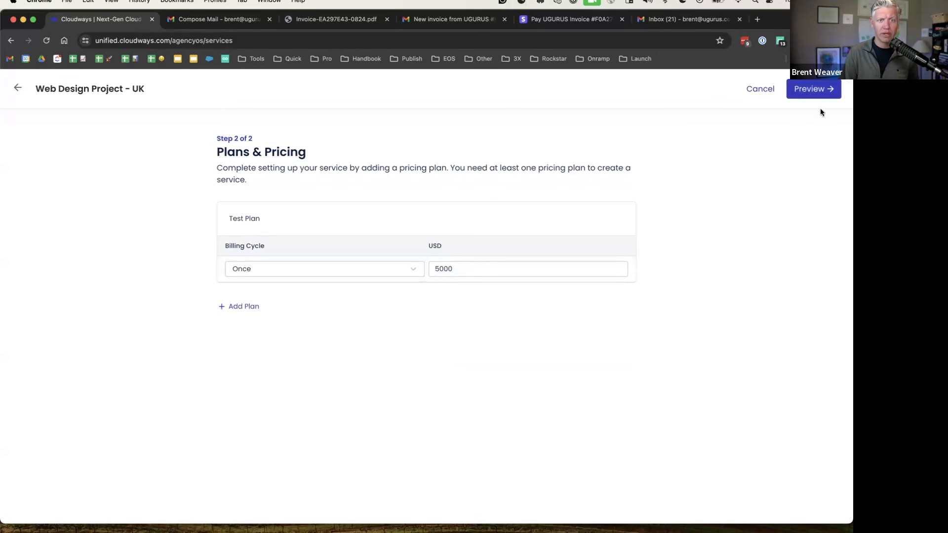
click(820, 90)
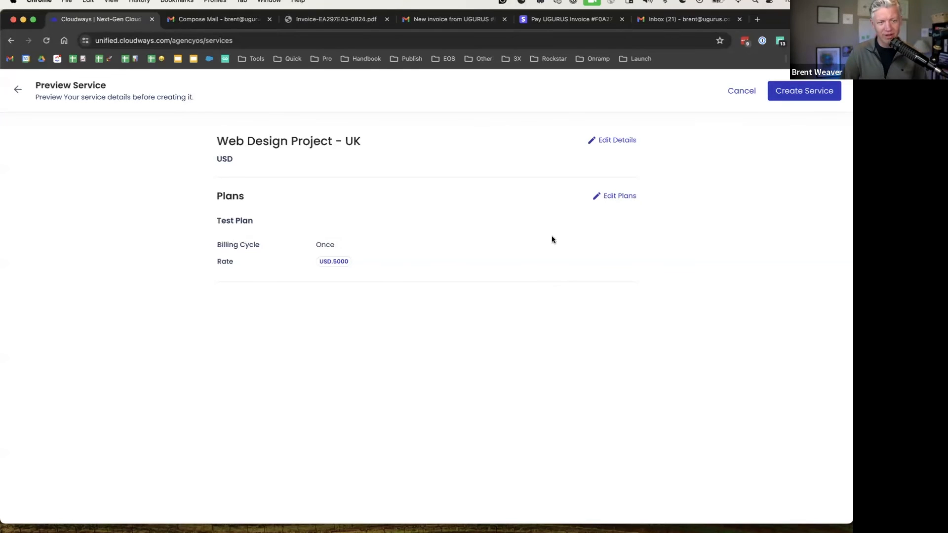
click(816, 96)
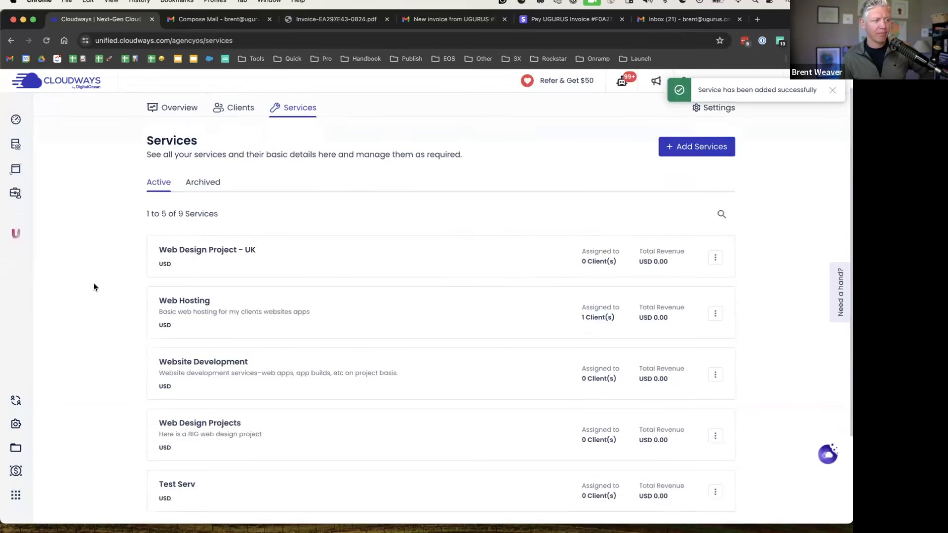
scroll(93, 281, down, 3)
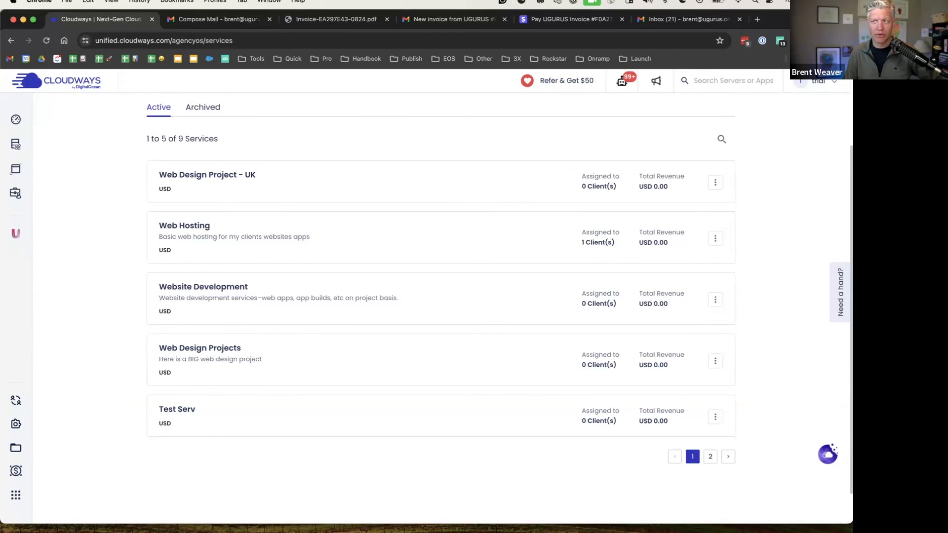
View the UGURUS invoice's line items and payment details, then go to the new invoice email
click(539, 23)
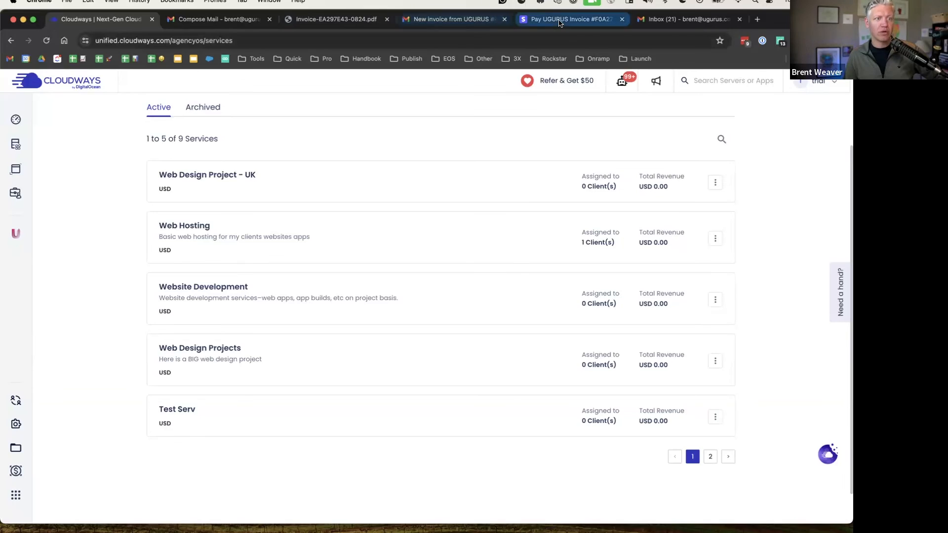
click(422, 340)
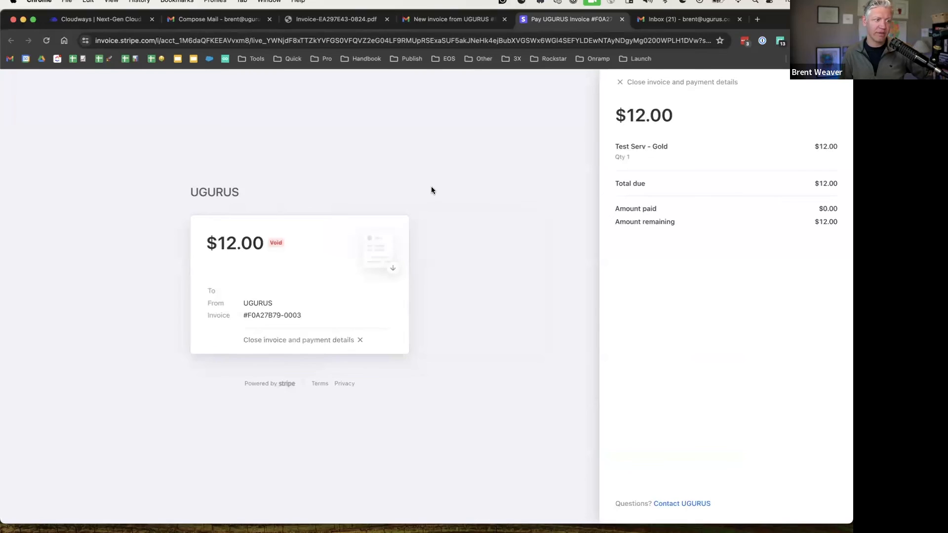
click(438, 20)
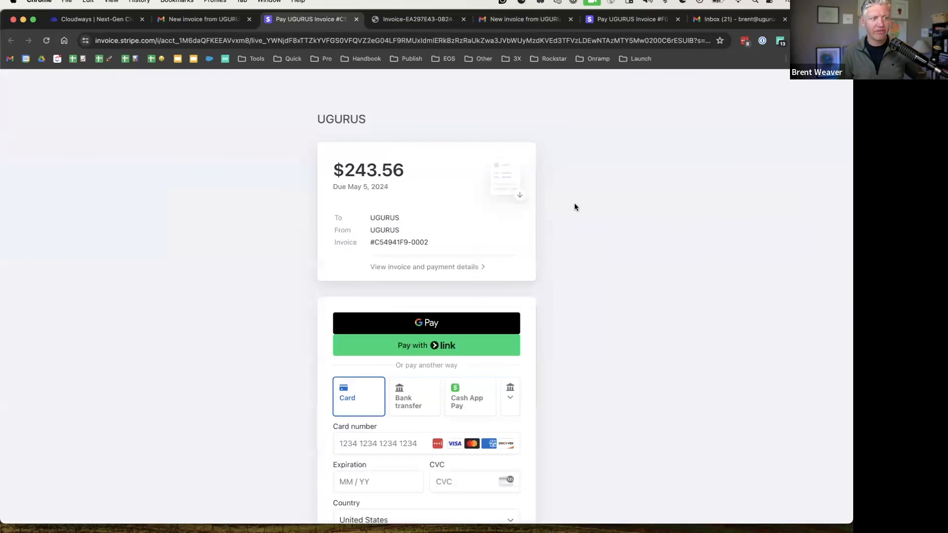
Review the $243.56 amount and due date, then expand the additional payment methods list
drag(335, 167, 457, 167)
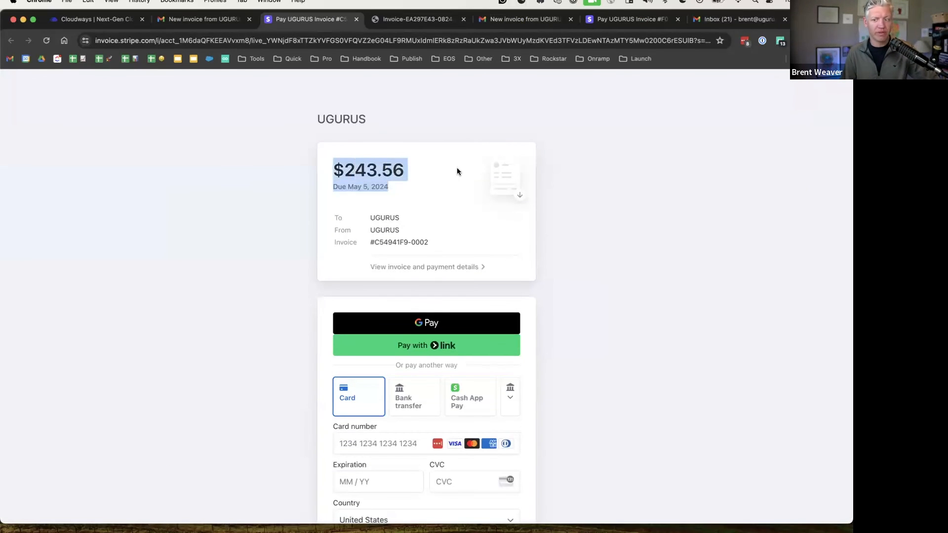
click(587, 186)
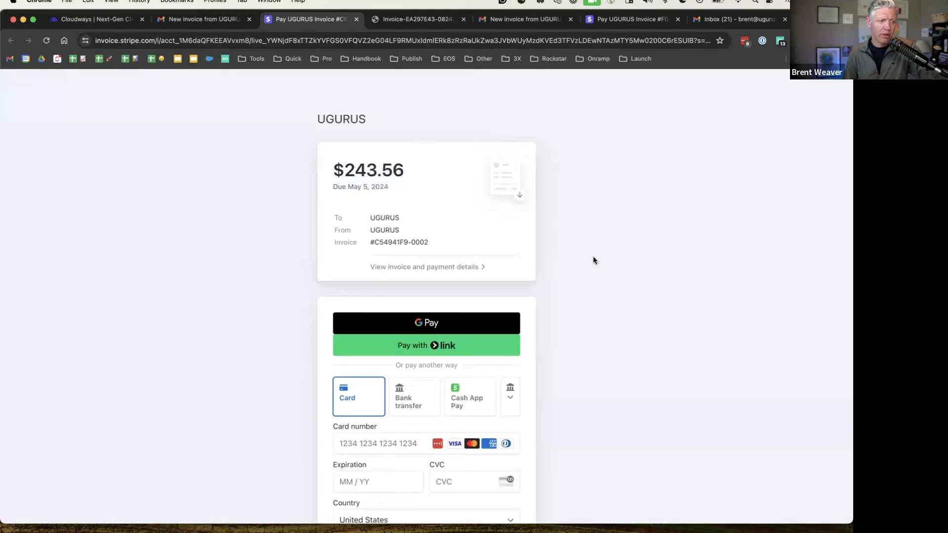
scroll(594, 257, down, 5)
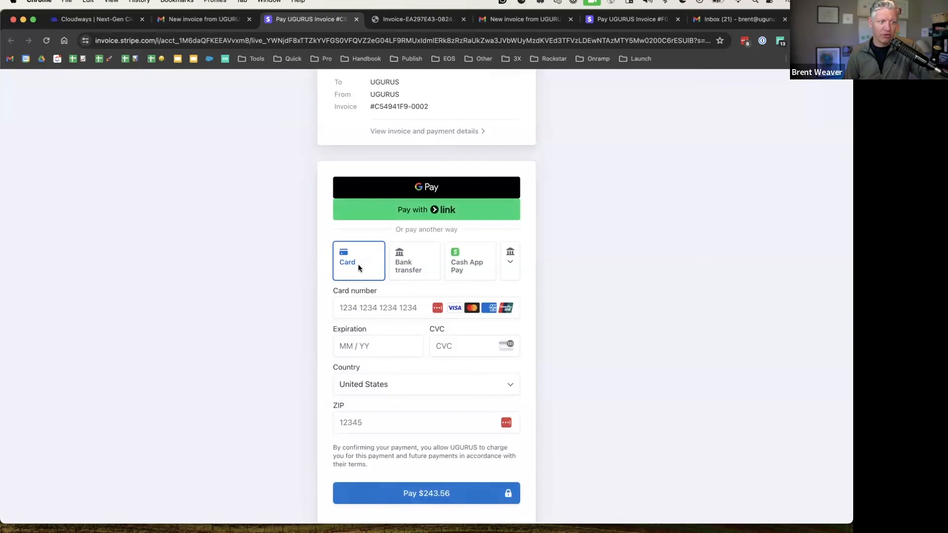
click(506, 263)
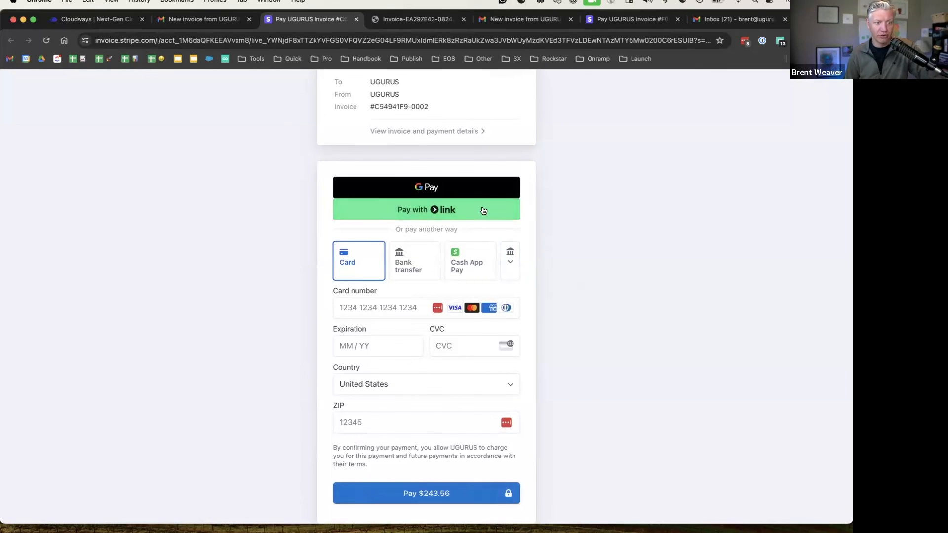
scroll(484, 247, up, 1)
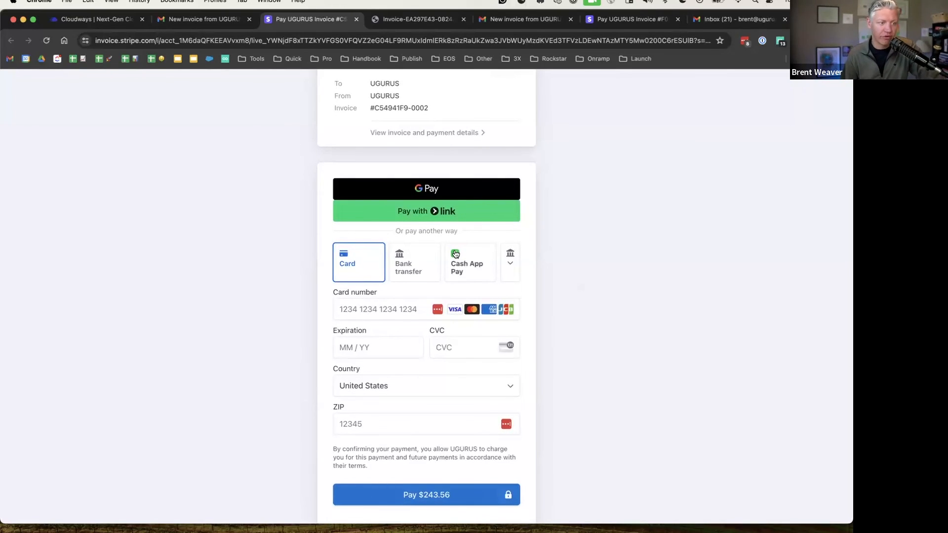
click(495, 210)
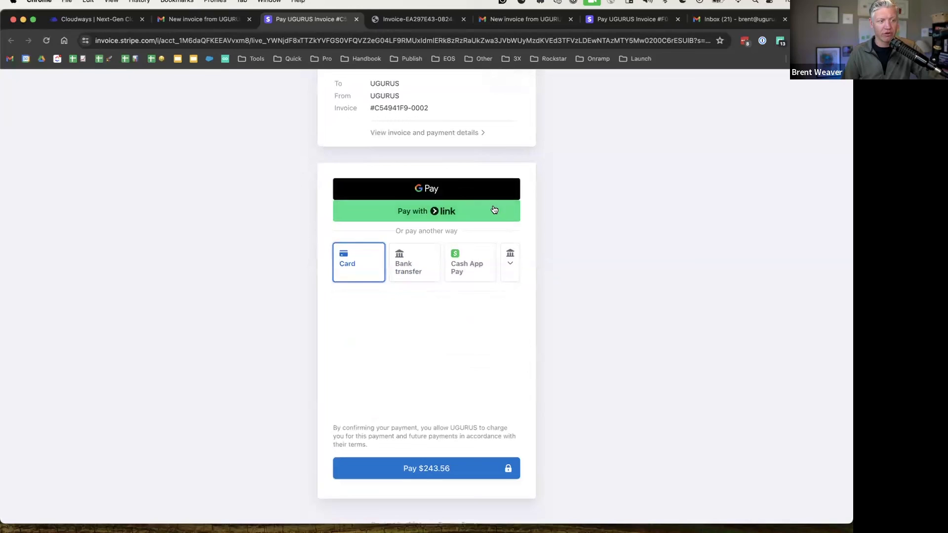
click(511, 258)
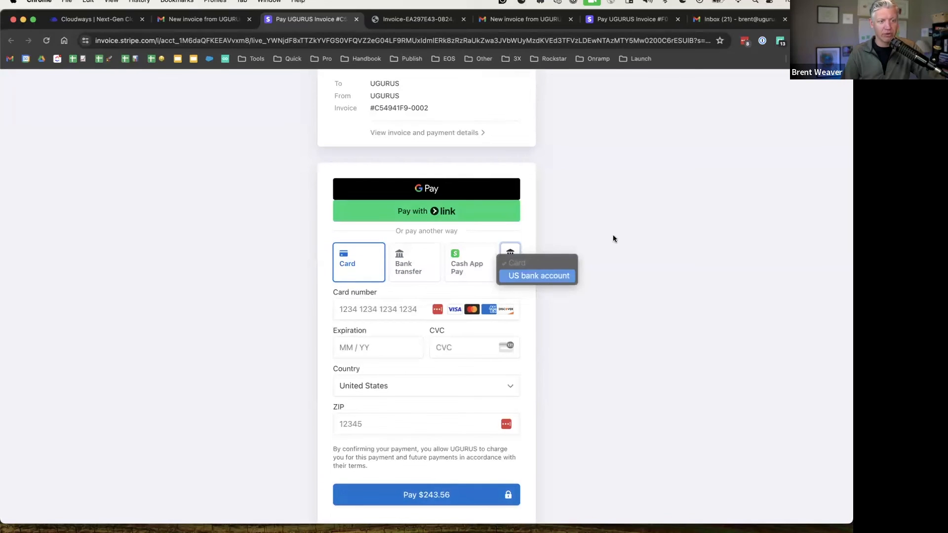
Choose US bank account as the Stripe invoice payment method and review its bank form
key(Return)
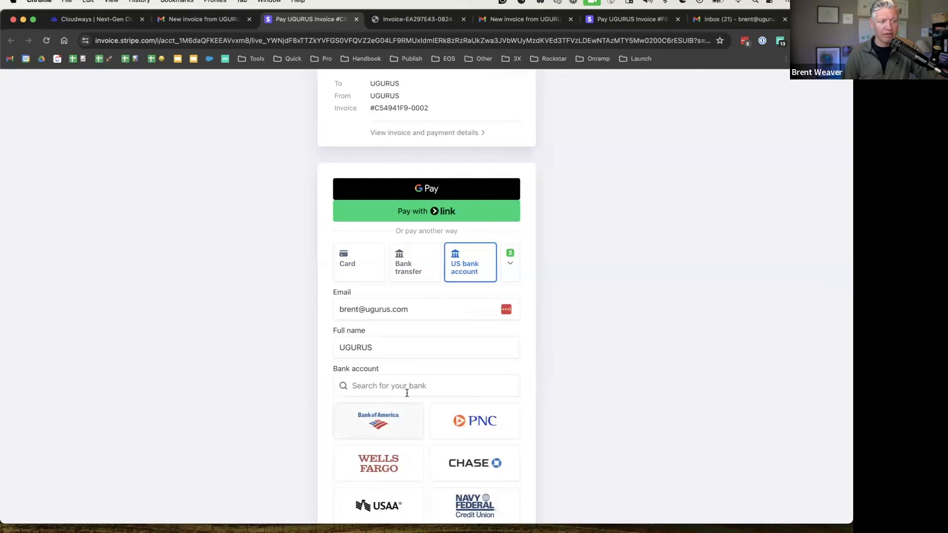
scroll(407, 393, down, 3)
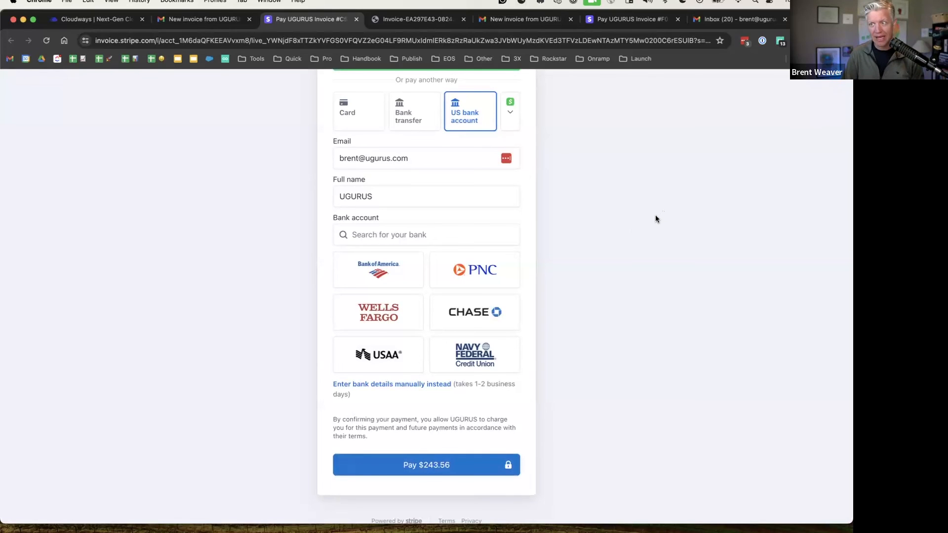
scroll(623, 215, up, 3)
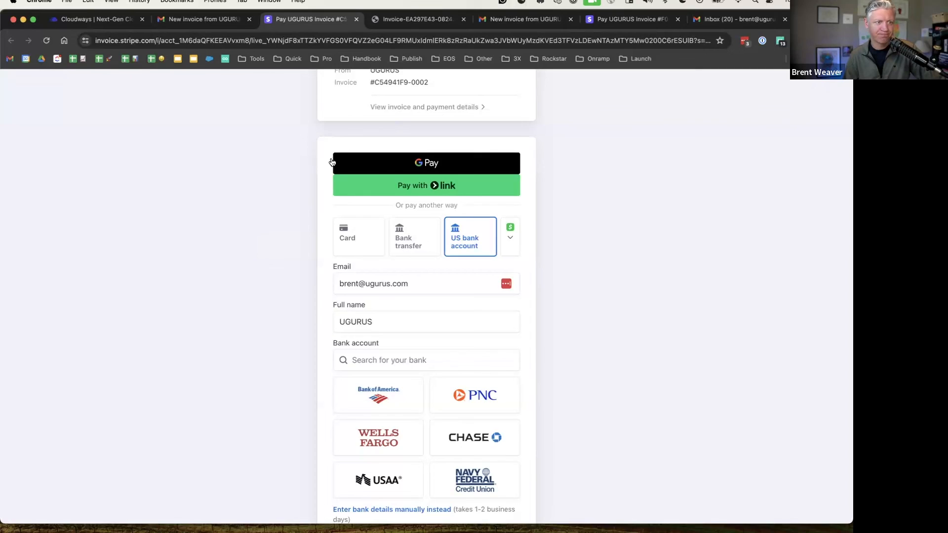
scroll(226, 179, up, 5)
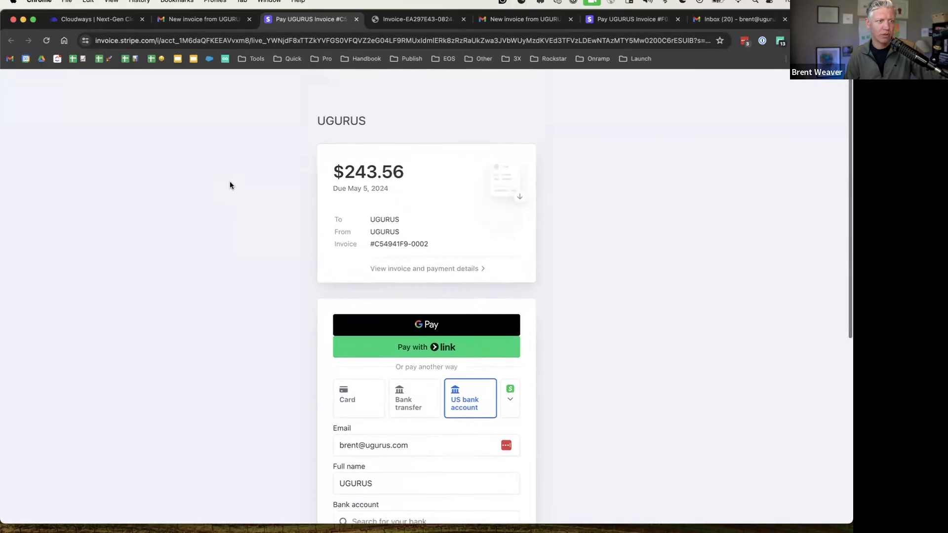
Return to the Cloudways Client Billing list showing Web Design Project - UK first
click(71, 20)
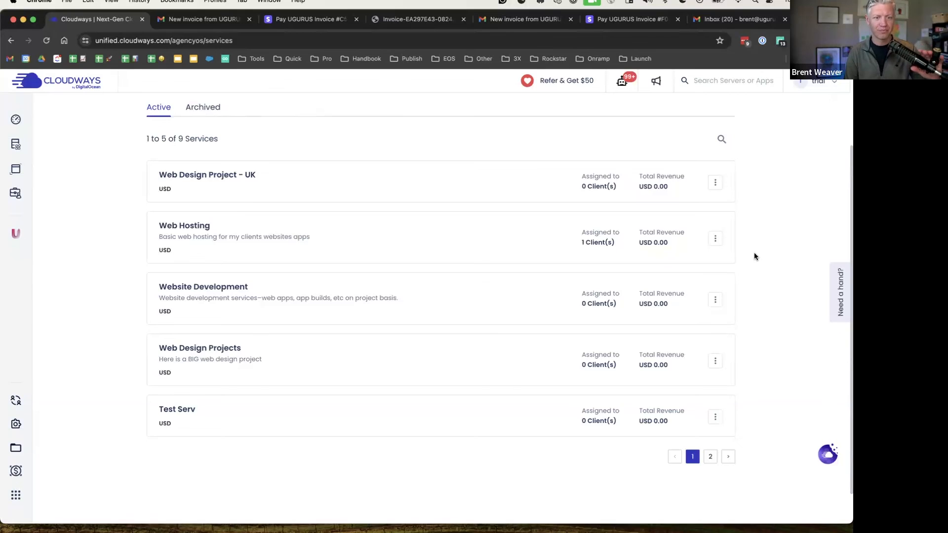
scroll(748, 257, up, 3)
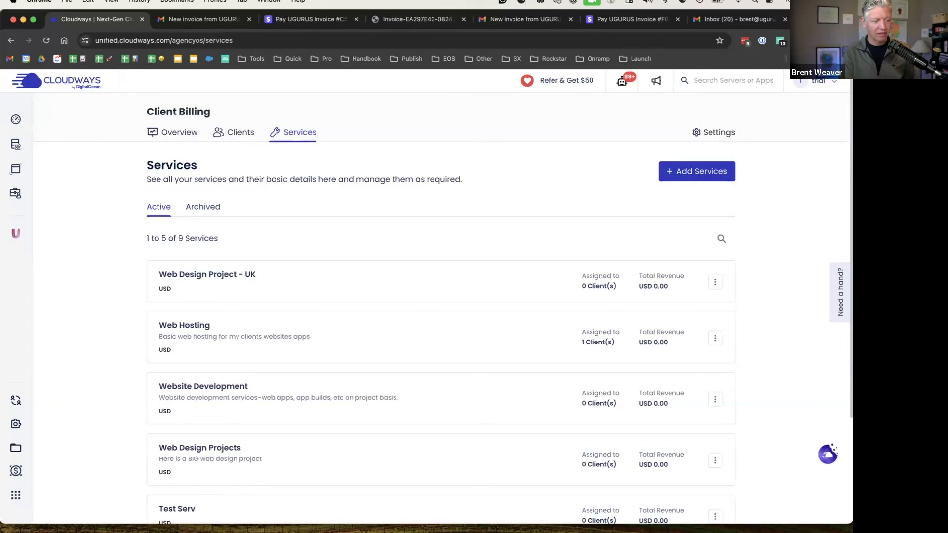
Open Manage Plan to compare Free, Growth ($4.99/month) and Scale ($13.99/month) agency plans
click(160, 132)
click(708, 169)
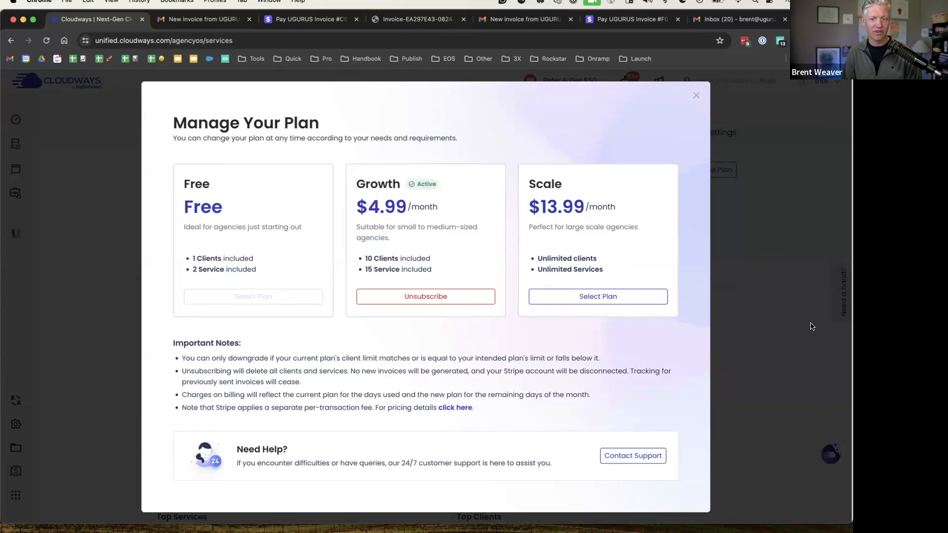
Advance the slideshow from Questions? through the signup slide to the Thank You slide
key(ctrl+Left)
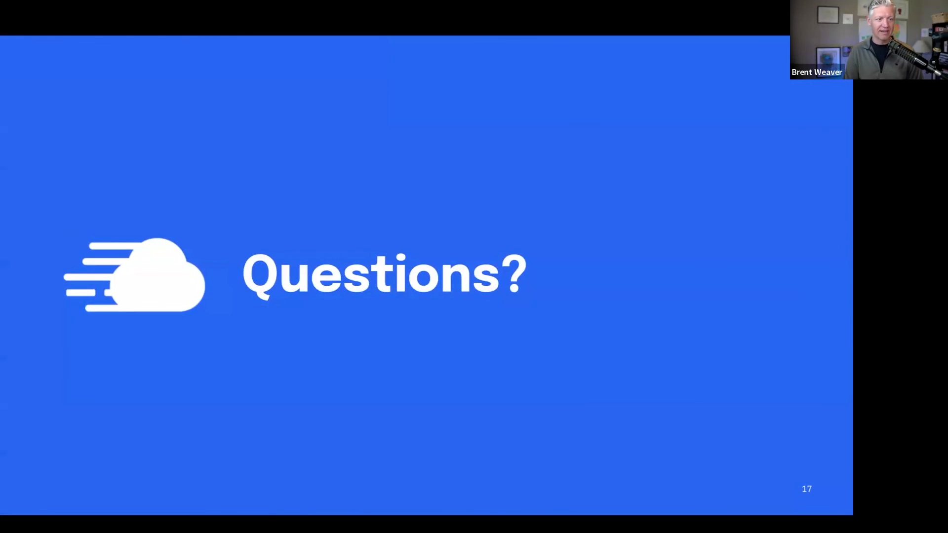
key(Right)
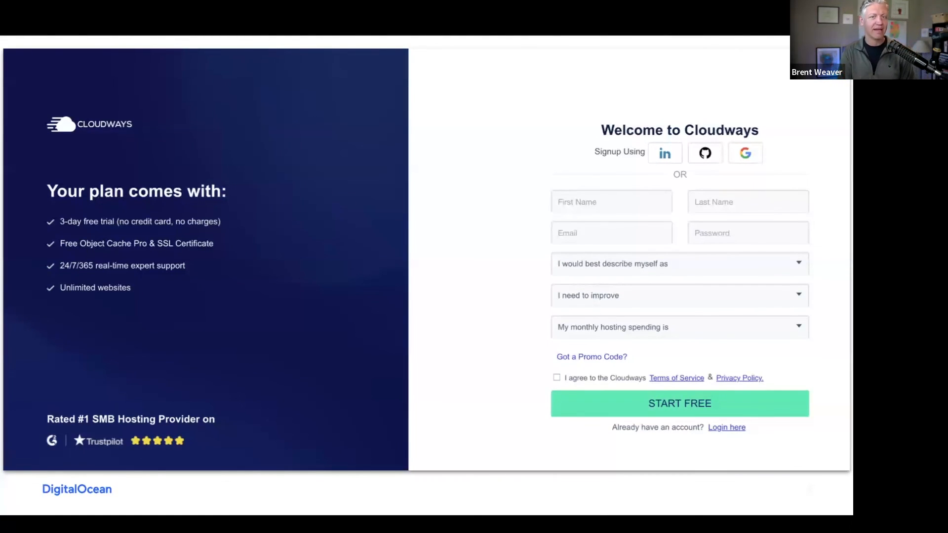
key(Right)
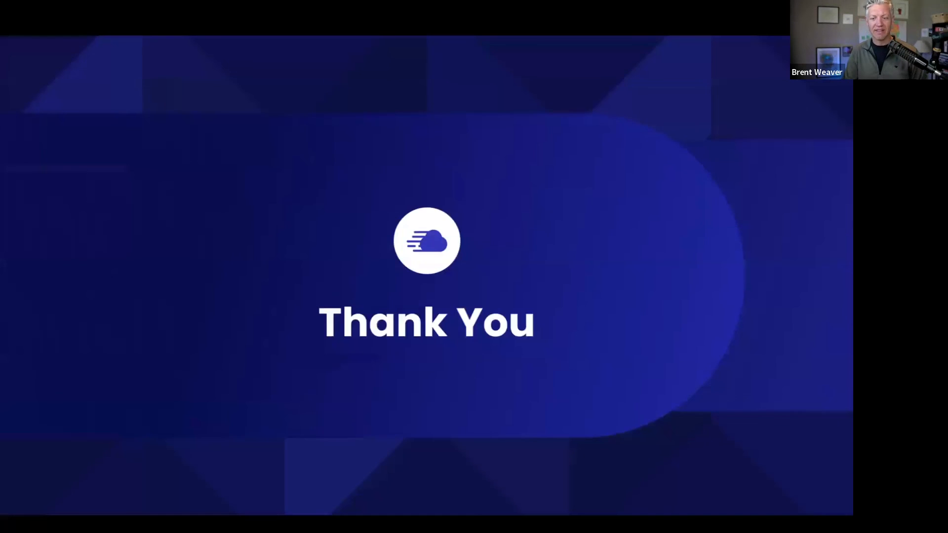